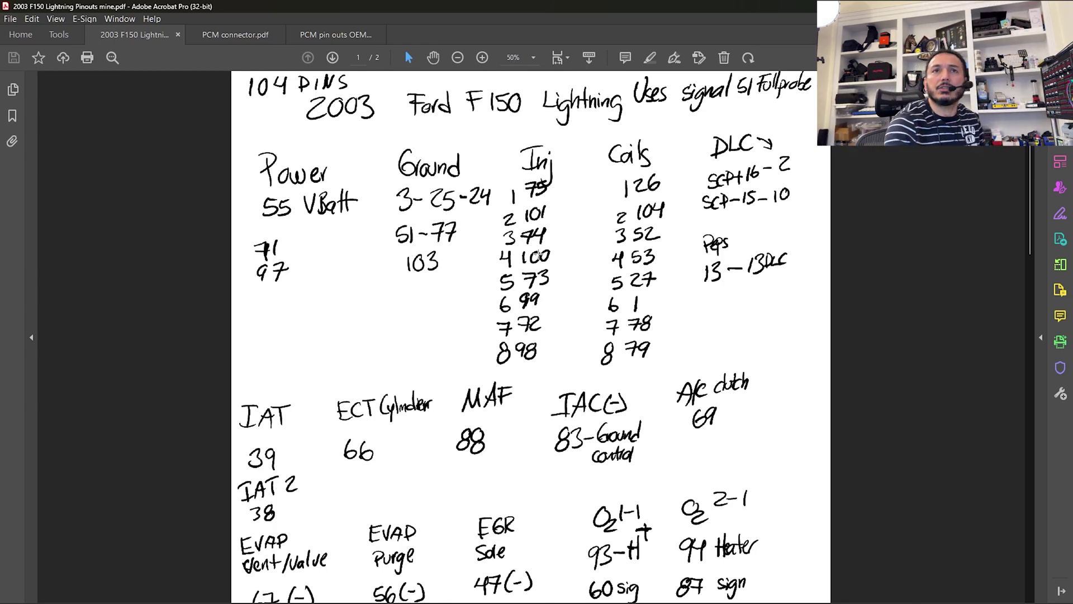
# Review the handwritten 2003 Ford F150 Lightning pinout notes, including the Fullprobe connections and the Emulators tables.
pyautogui.scroll(-4, 682, 288)
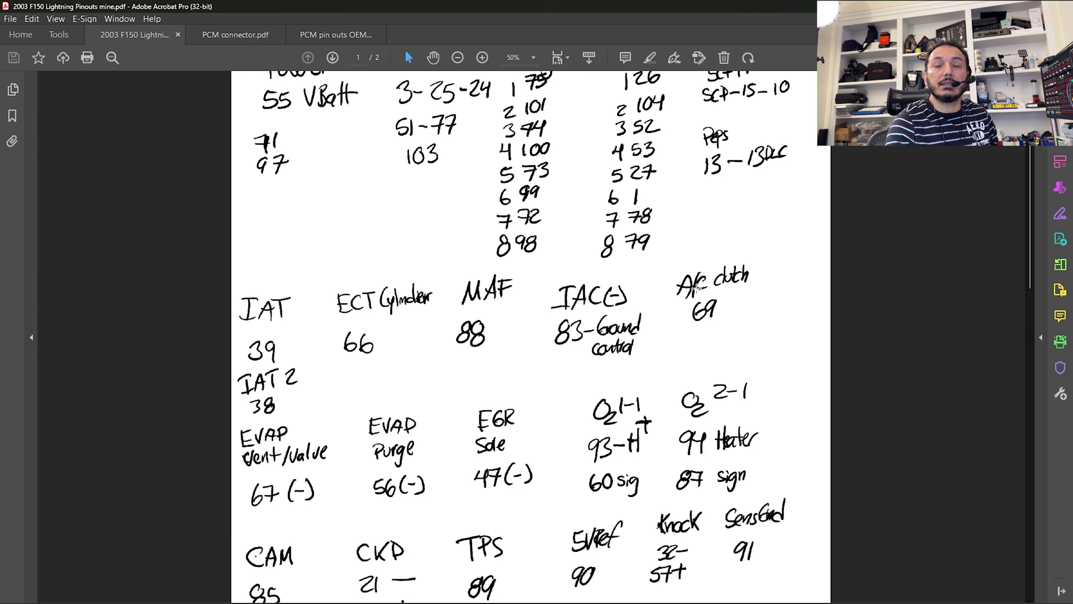
pyautogui.scroll(-2, 845, 315)
pyautogui.scroll(-2, 849, 318)
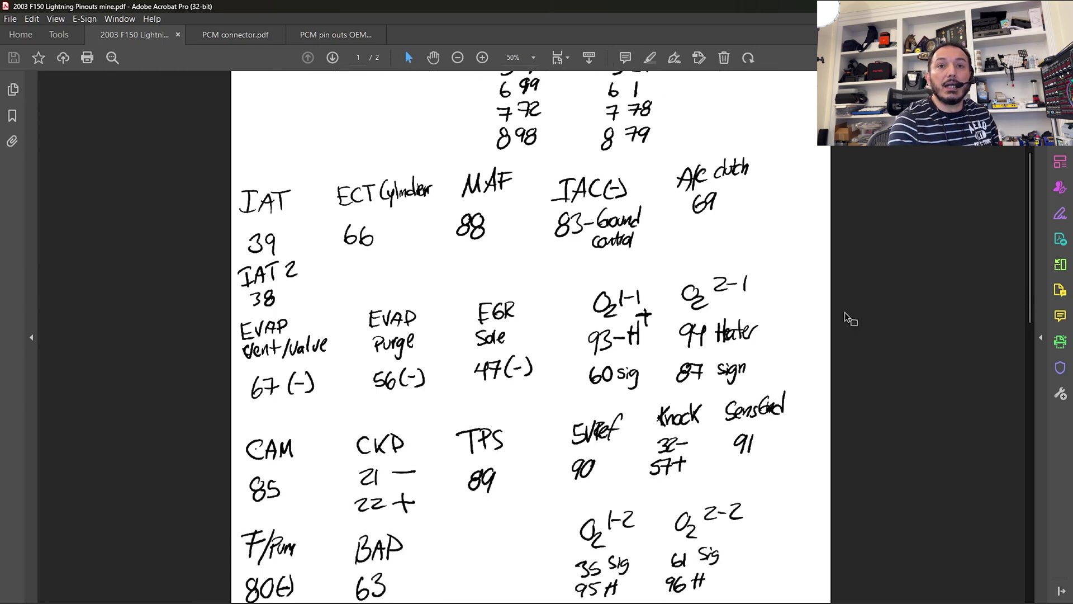
pyautogui.scroll(-2, 845, 313)
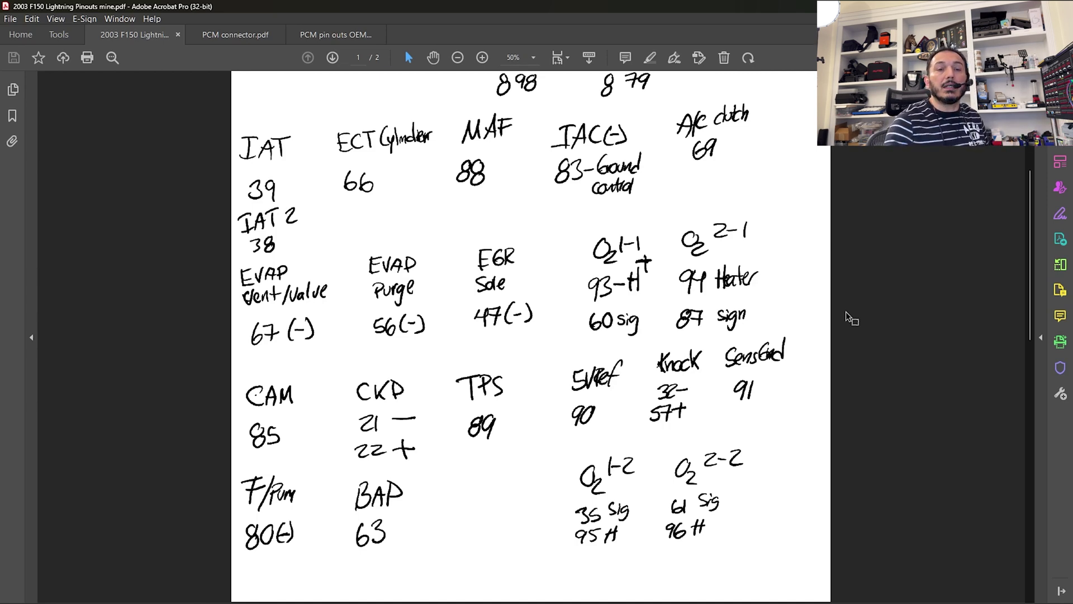
pyautogui.scroll(-3, 852, 319)
pyautogui.scroll(-2, 835, 318)
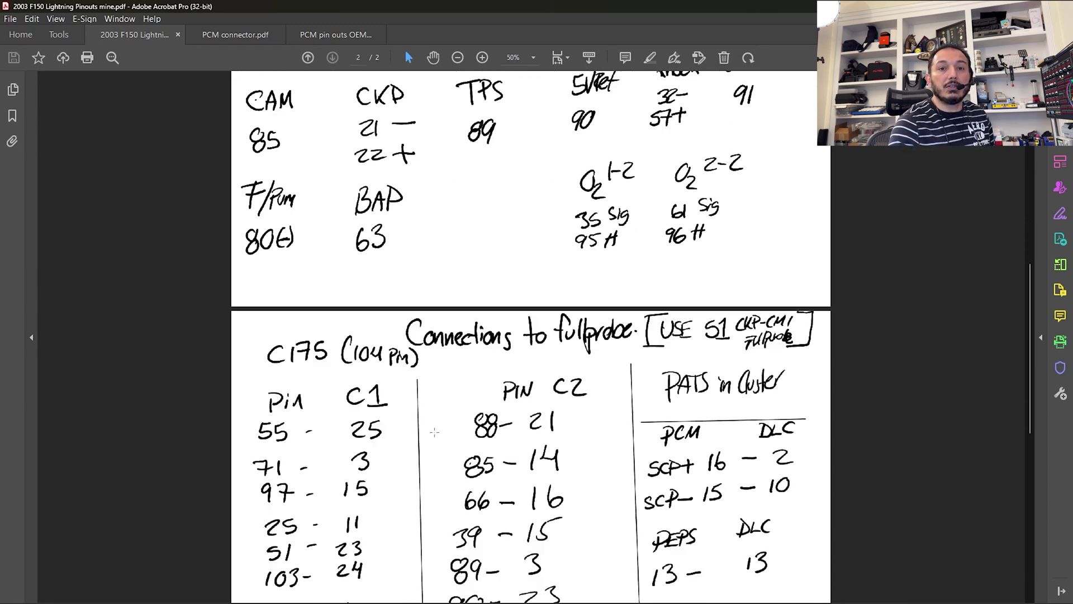
pyautogui.scroll(-2, 666, 375)
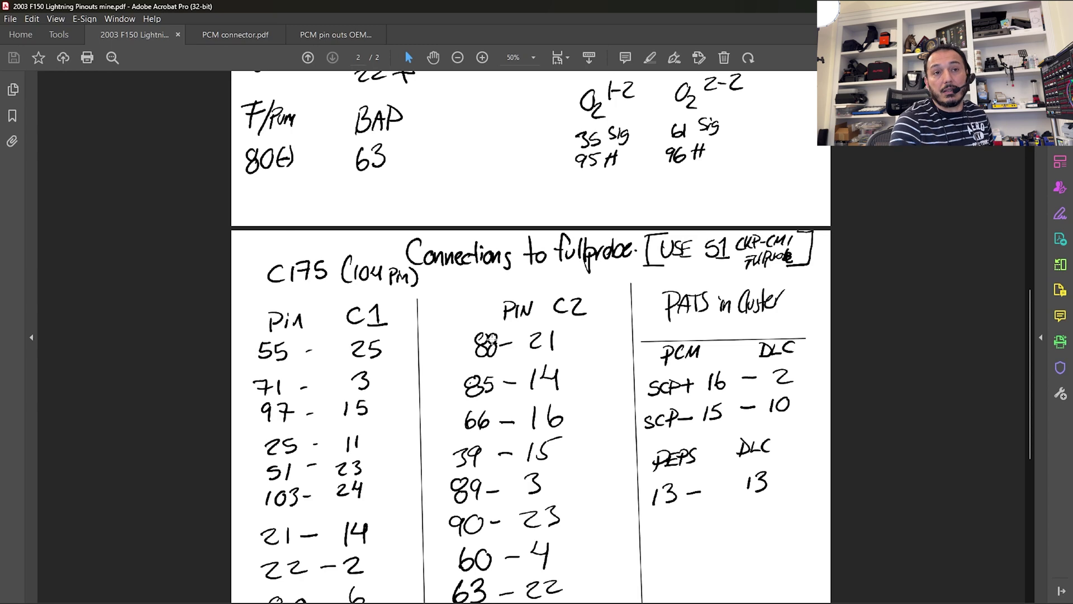
pyautogui.scroll(-2, 707, 359)
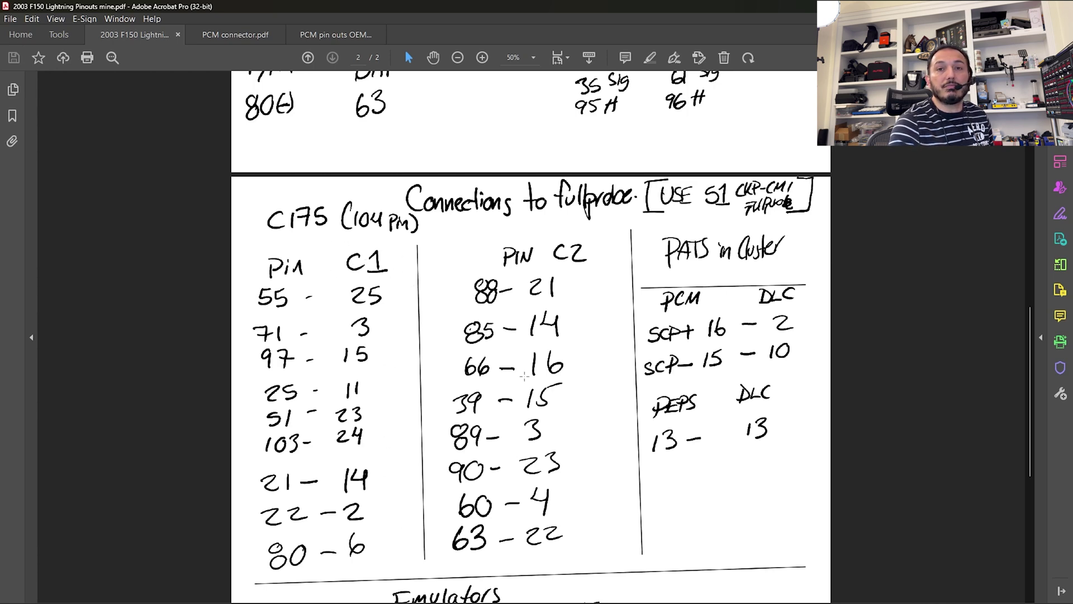
pyautogui.scroll(-8, 779, 322)
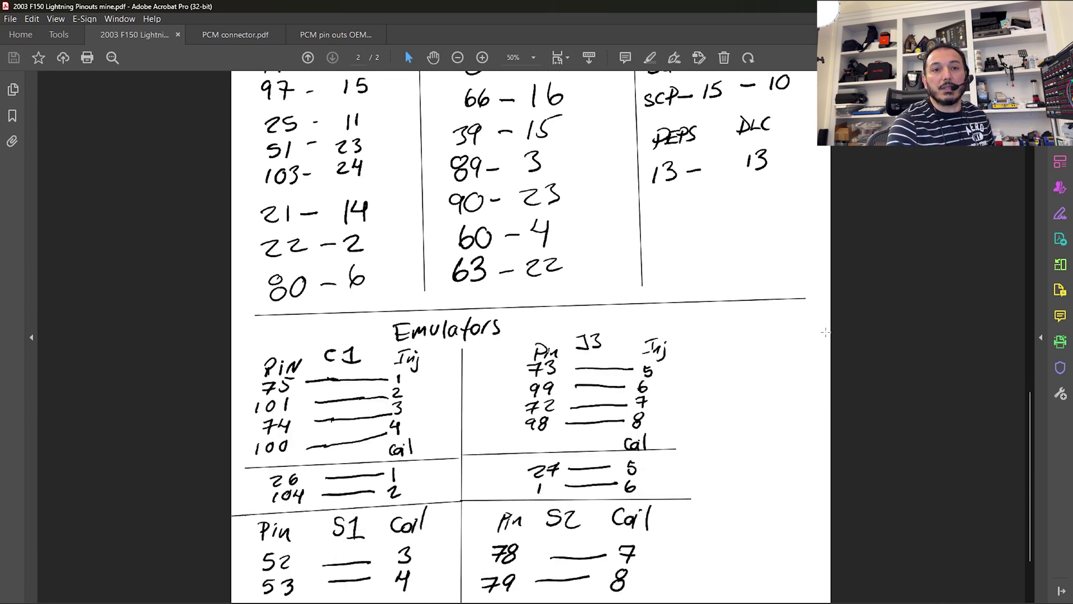
pyautogui.scroll(-2, 805, 332)
pyautogui.scroll(-1, 804, 332)
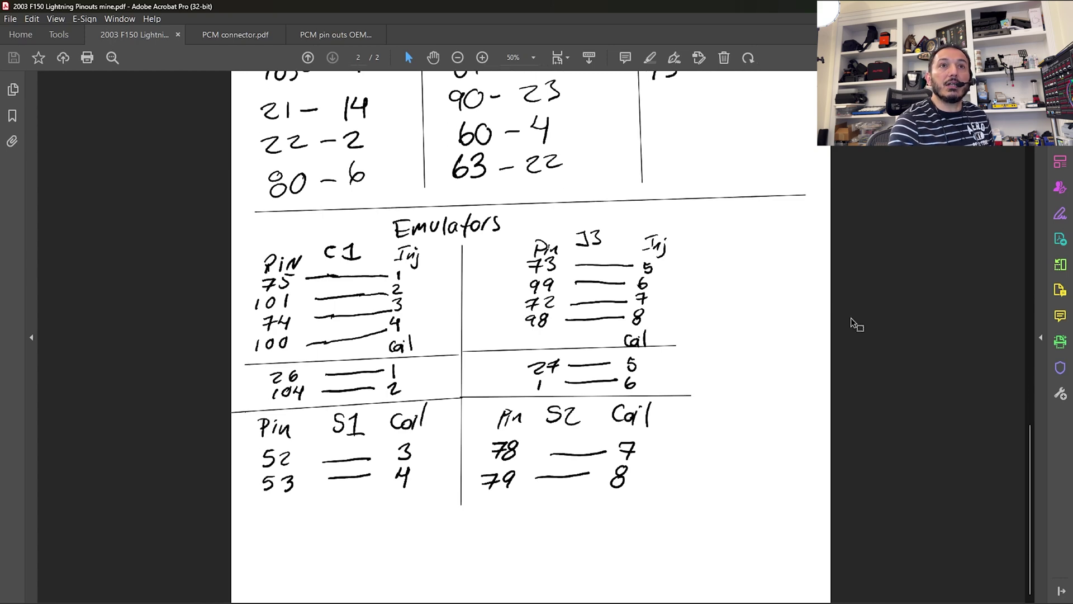
# Compare the connector diagram in PCM connector.pdf with the pin list in the PCM pin outs OEM document.
pyautogui.click(230, 34)
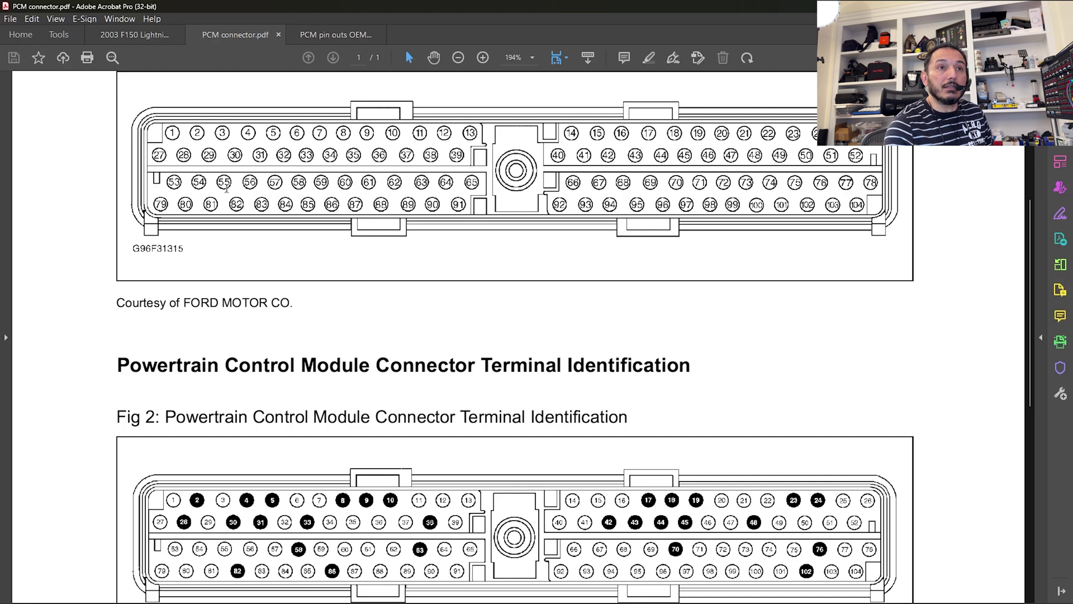
pyautogui.click(339, 38)
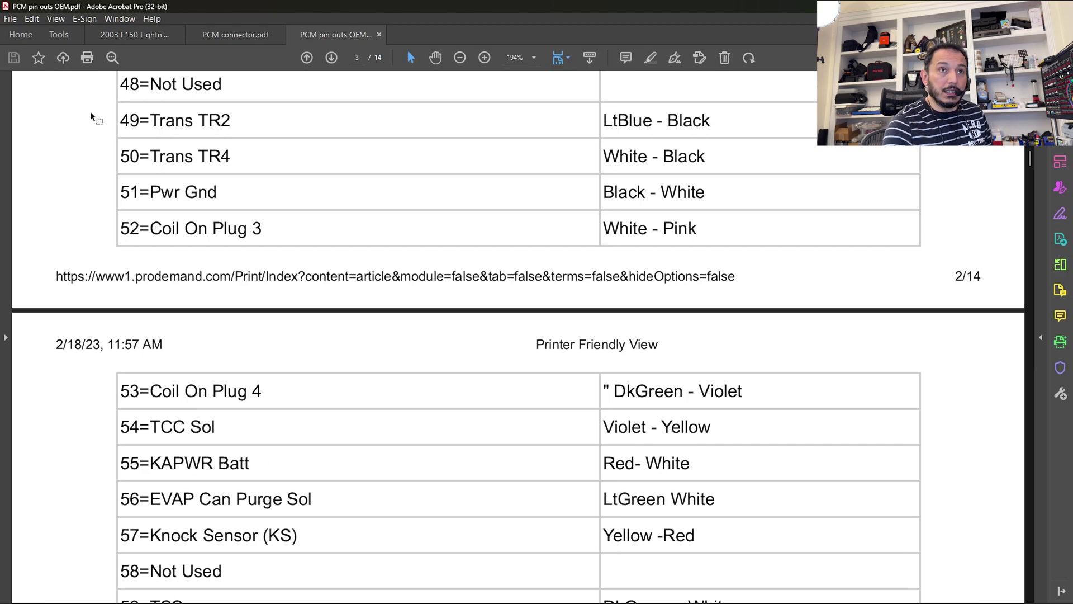
pyautogui.click(259, 35)
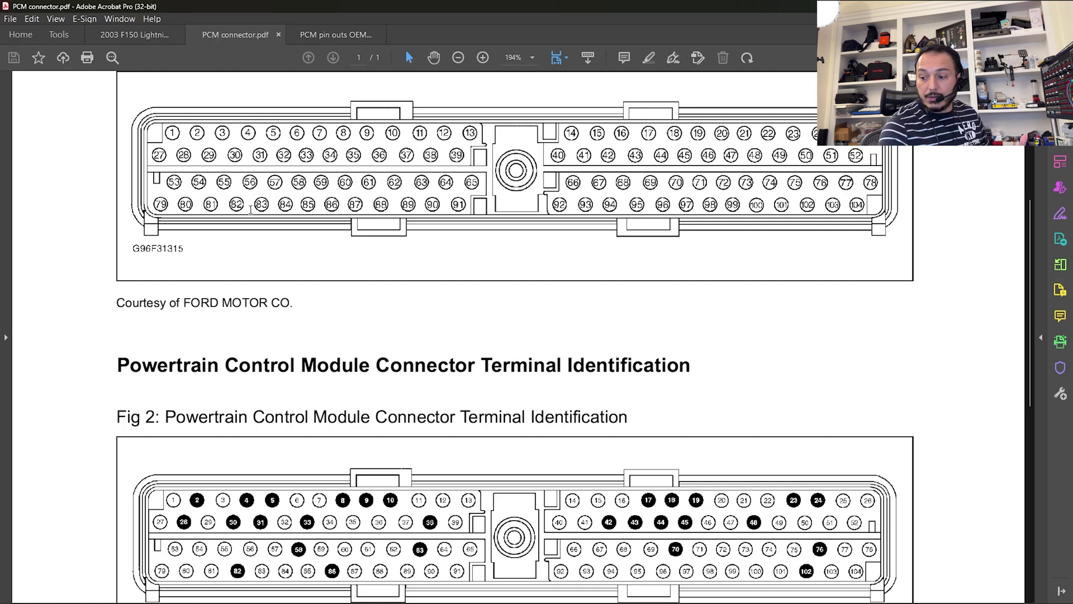
# Switch to the TeamViewer remote session of AUDIVW-PC.
pyautogui.moveTo(566, 599)
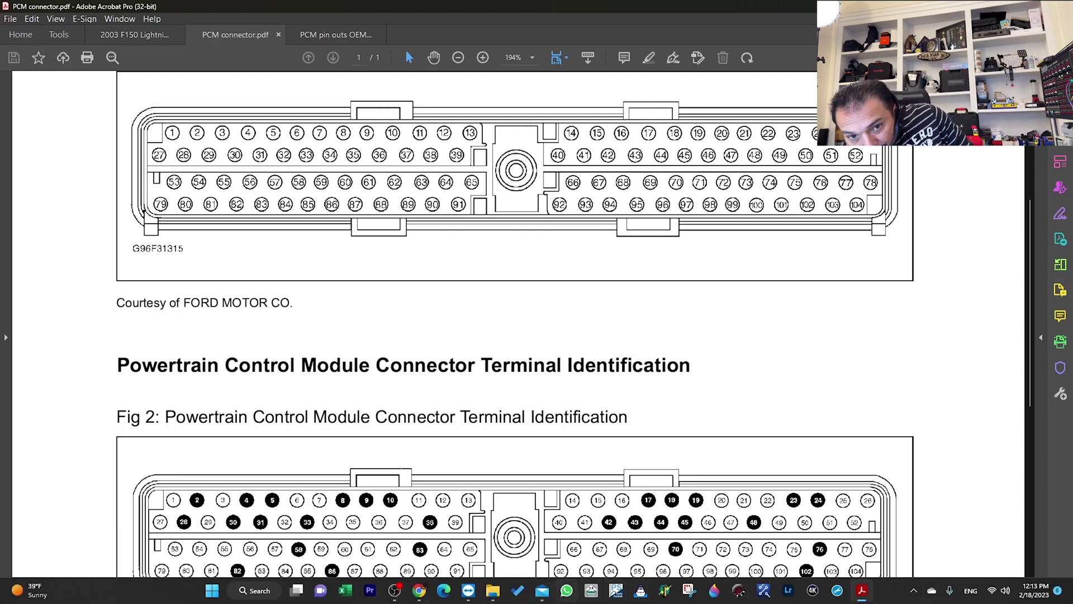
pyautogui.moveTo(472, 599)
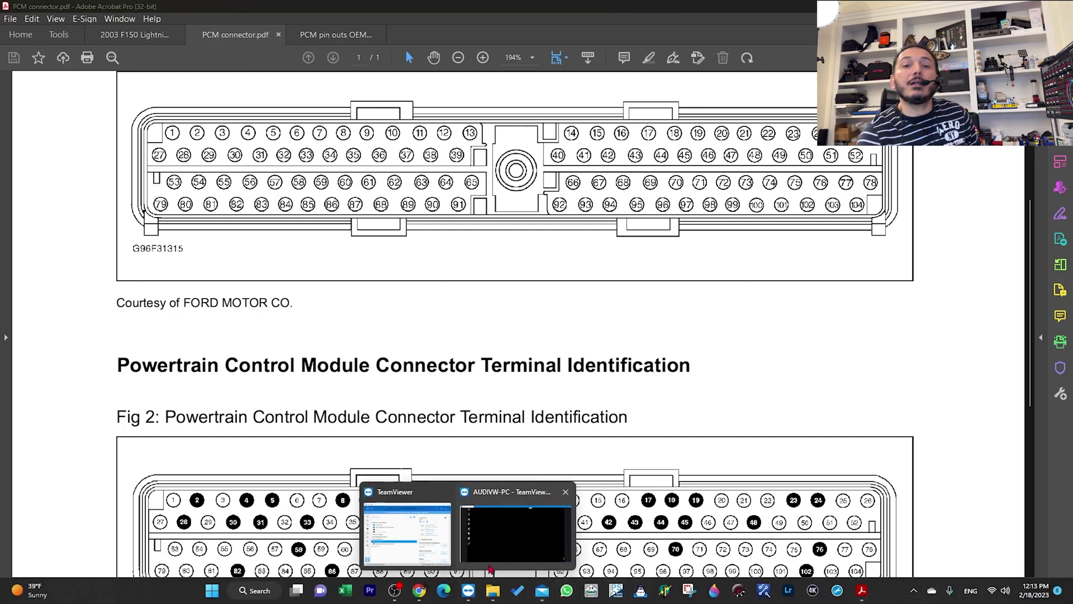
pyautogui.click(514, 531)
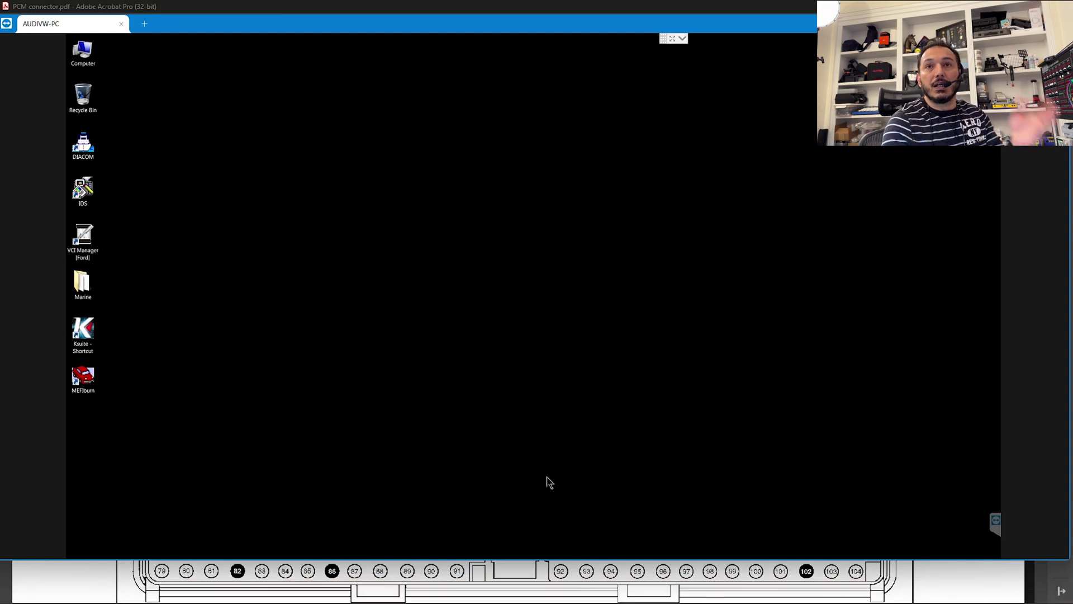
pyautogui.doubleClick(90, 191)
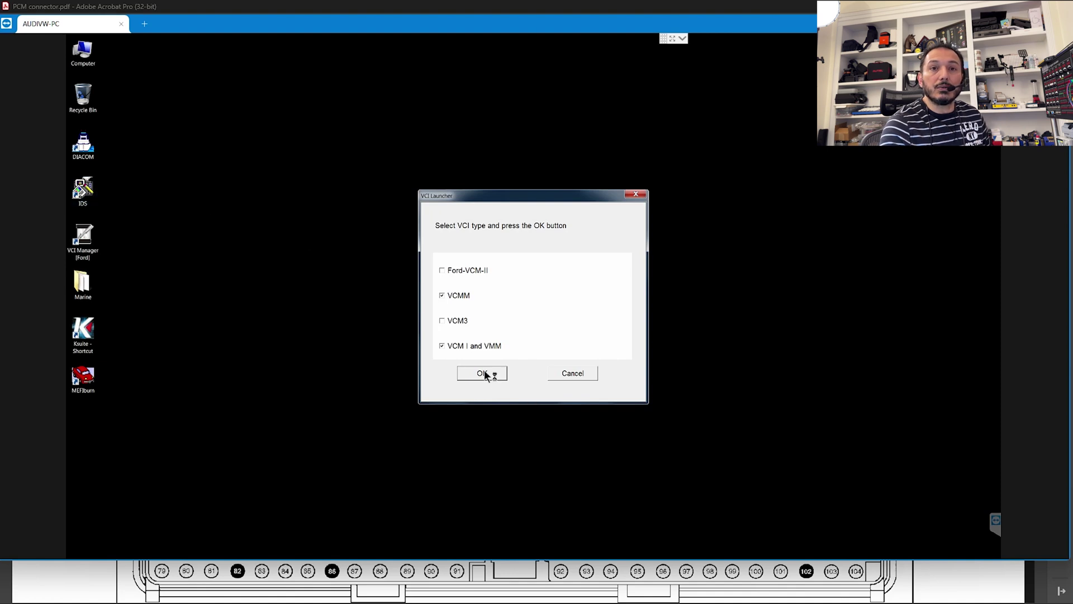
pyautogui.click(485, 374)
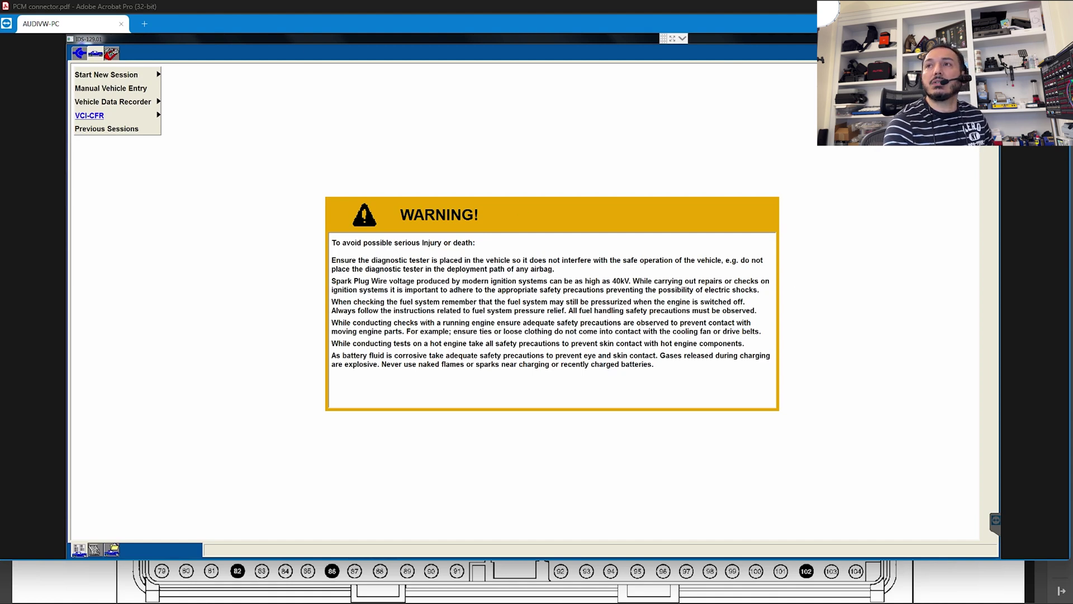
pyautogui.click(988, 39)
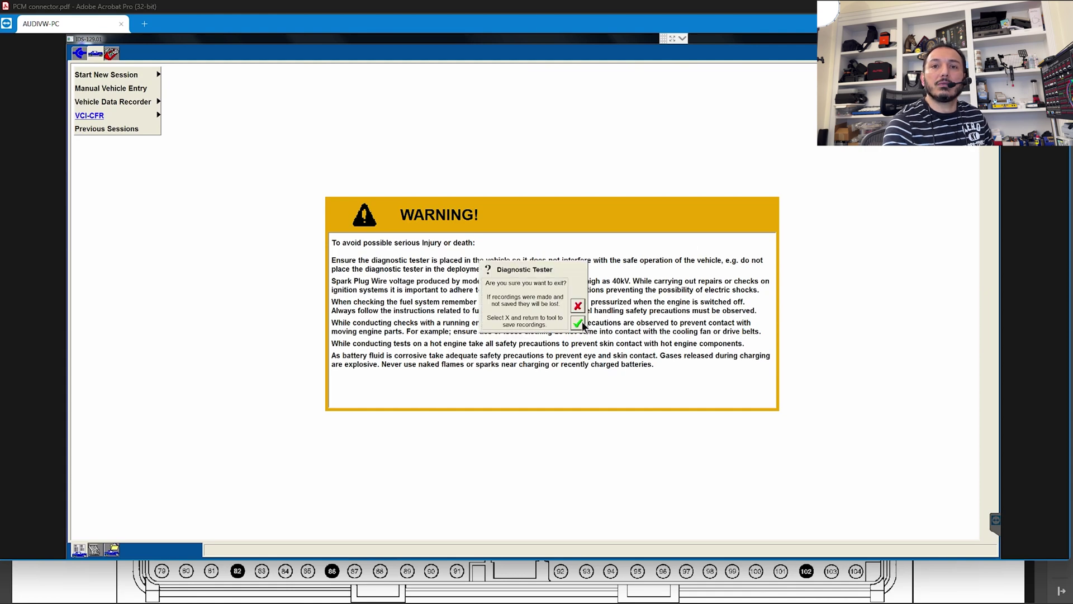
pyautogui.click(580, 323)
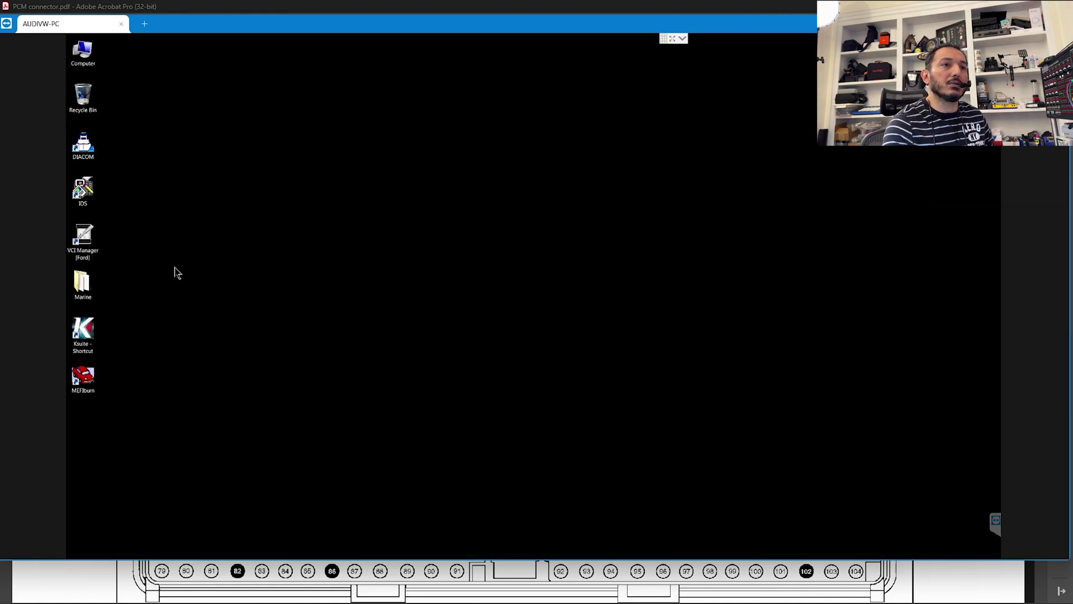
# Launch IDS with the Ford-VCM-II and VCM I and VMM interfaces selected, and enlarge its window on the remote desktop.
pyautogui.doubleClick(84, 193)
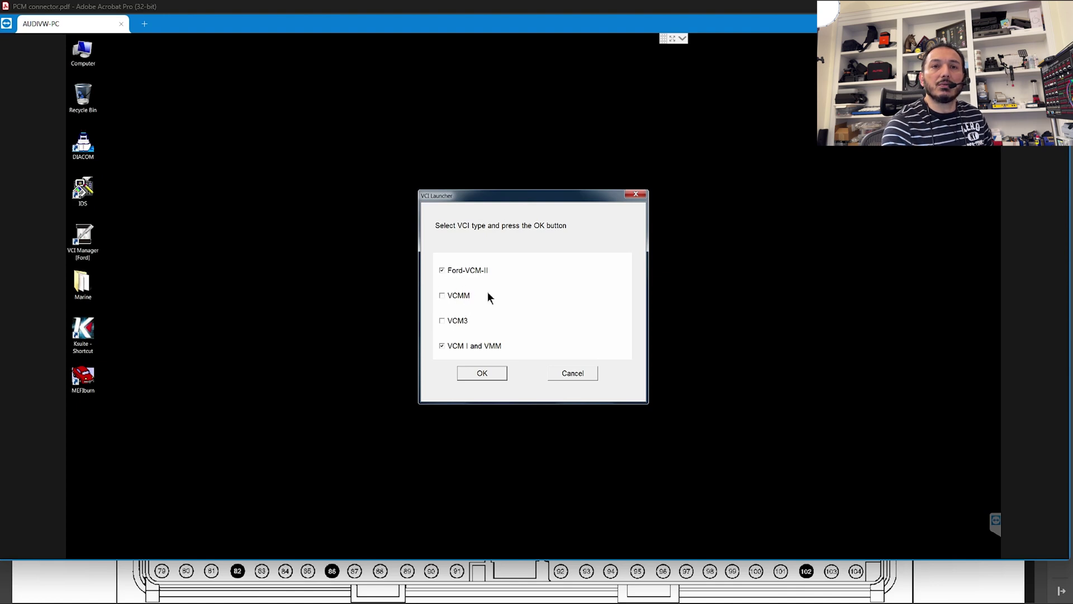
pyautogui.click(496, 378)
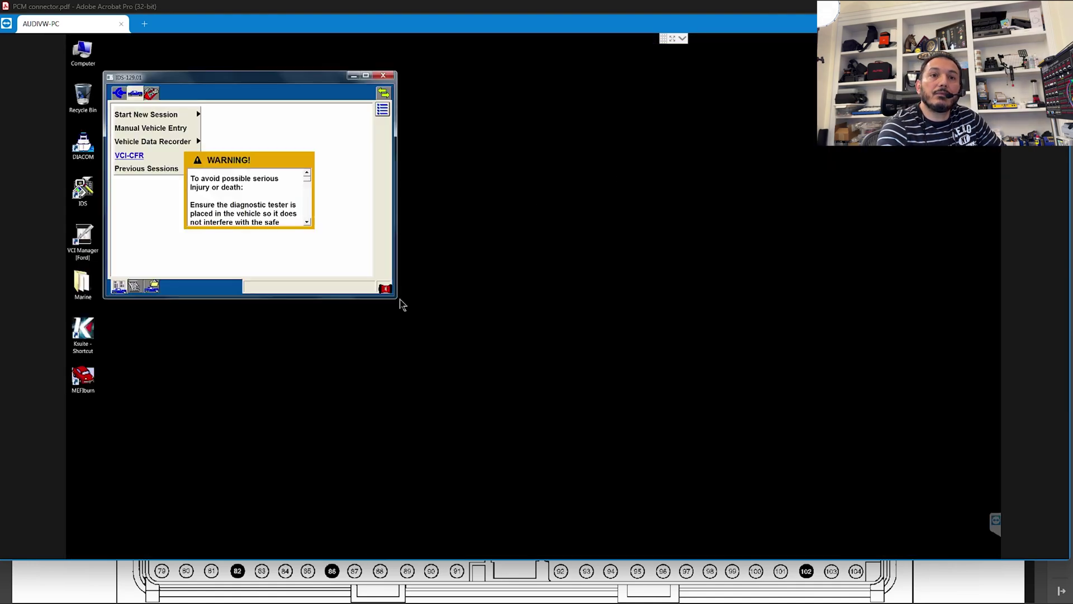
pyautogui.moveTo(395, 295); pyautogui.dragTo(882, 505)
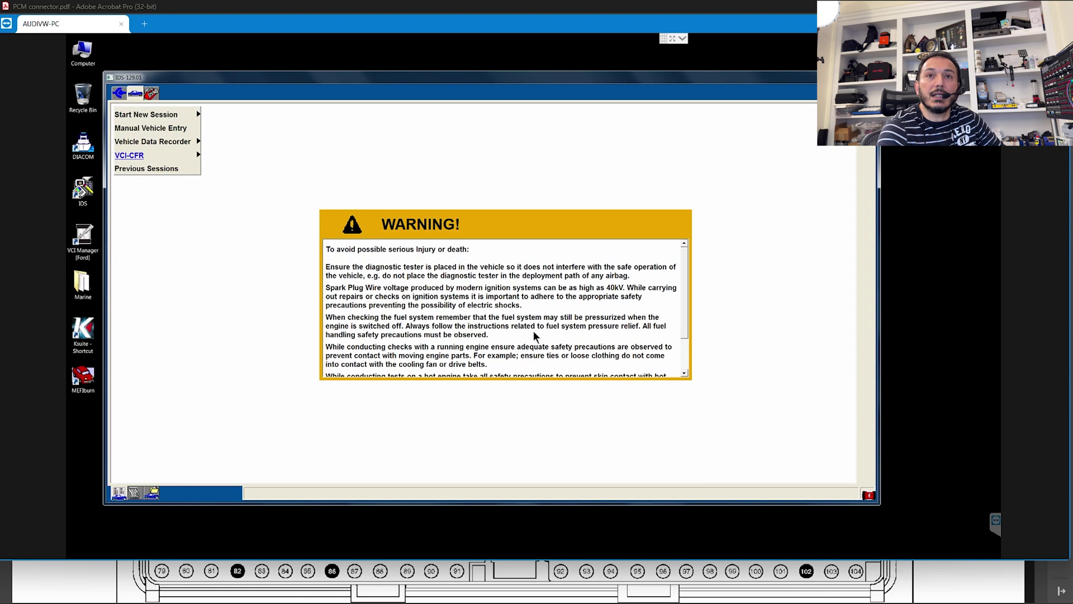
pyautogui.moveTo(419, 77); pyautogui.dragTo(446, 72)
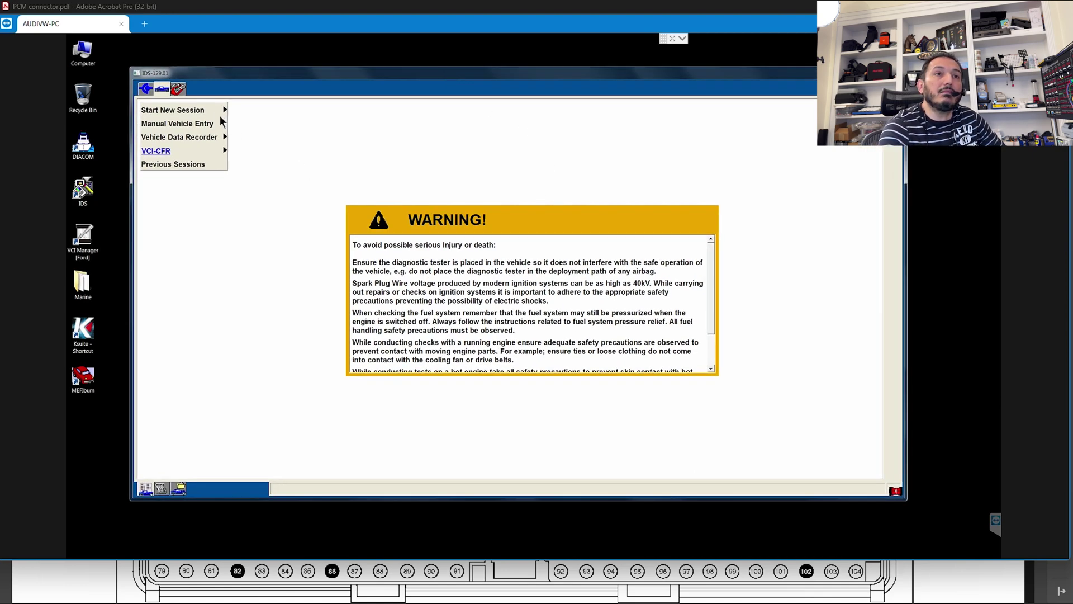
# Start a new IDS vehicle session using the All other option.
pyautogui.click(216, 112)
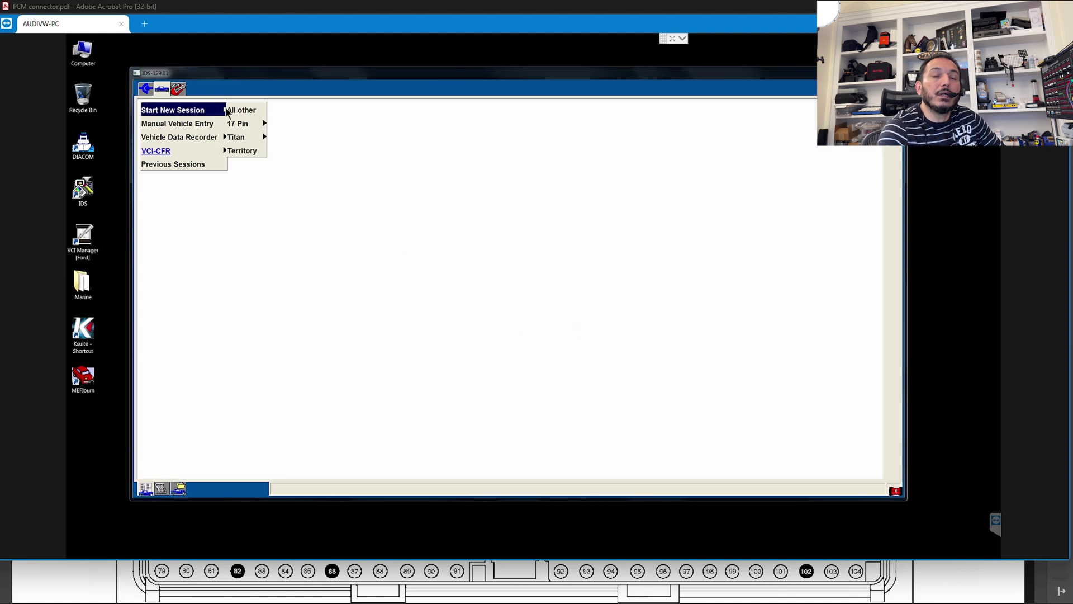
pyautogui.click(233, 111)
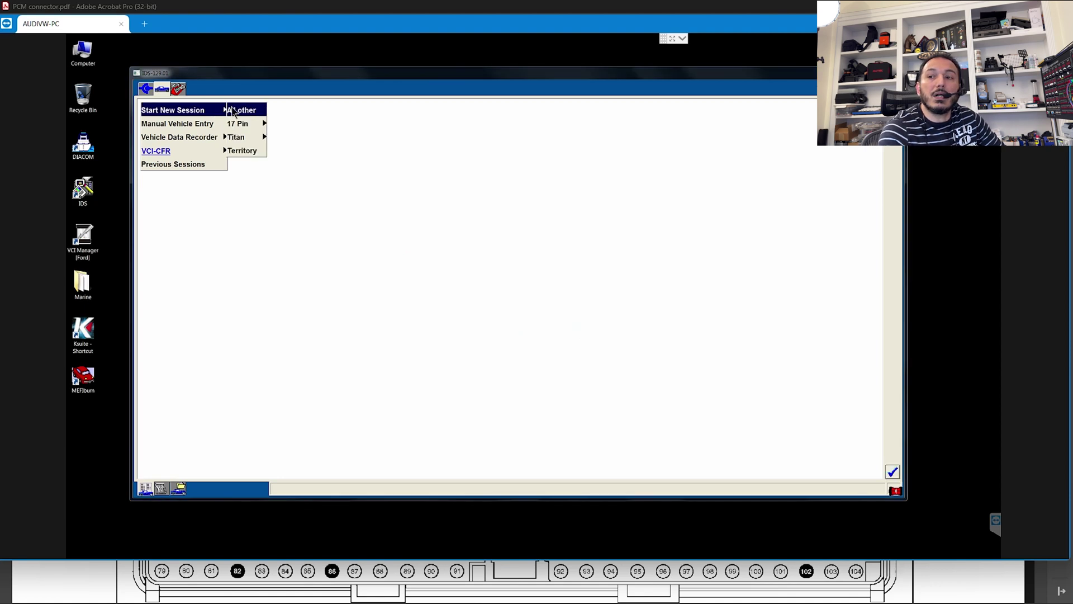
pyautogui.click(255, 112)
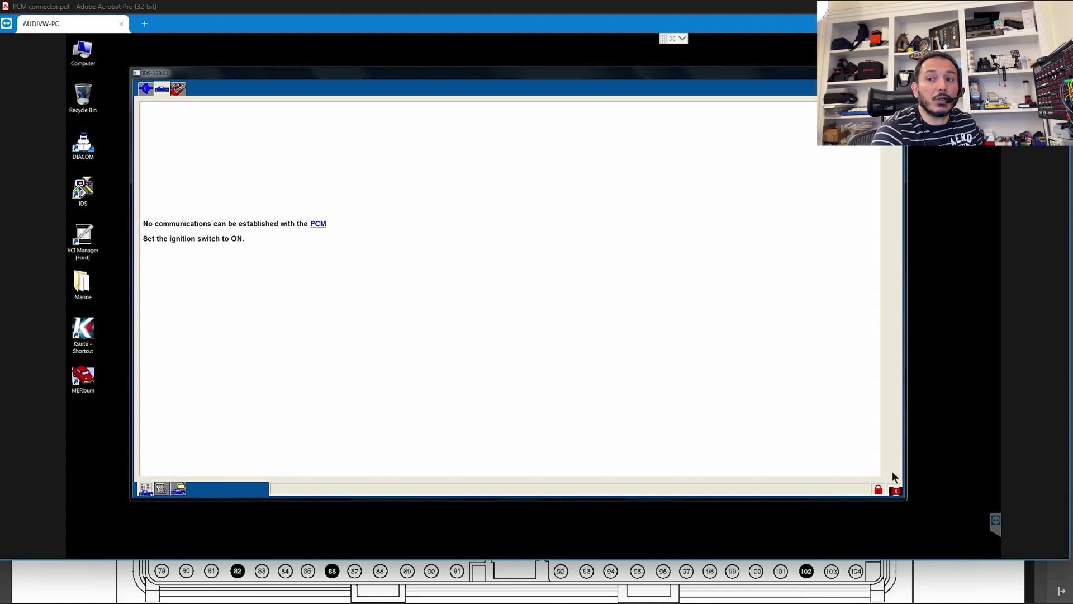
# Decline retrying PCM communication and acknowledge the blank-PCM check's ignition ON and OFF prompts through to the vehicle list.
pyautogui.click(892, 472)
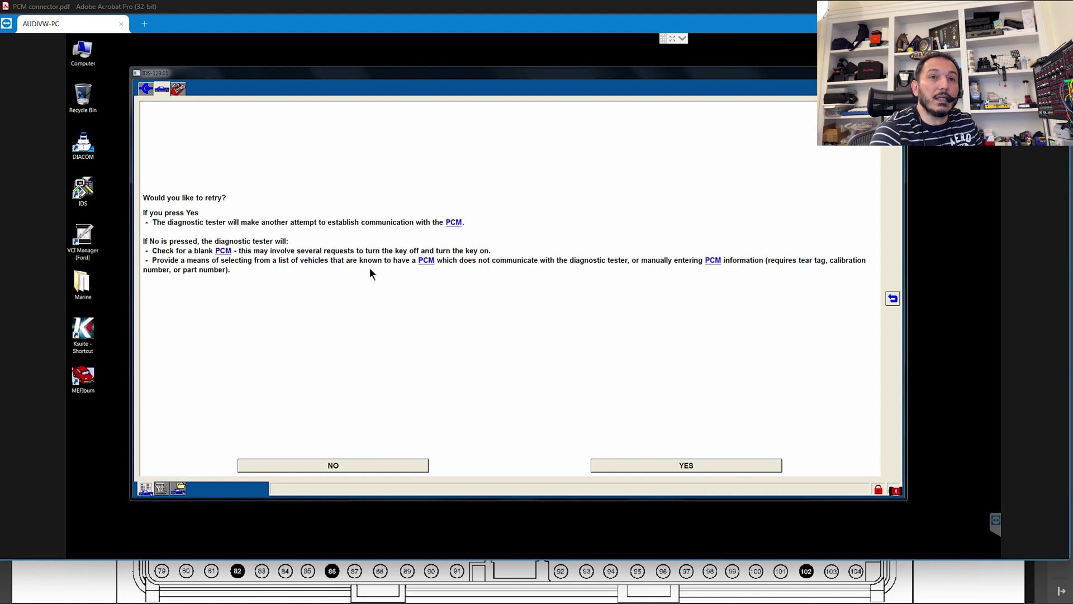
pyautogui.click(379, 467)
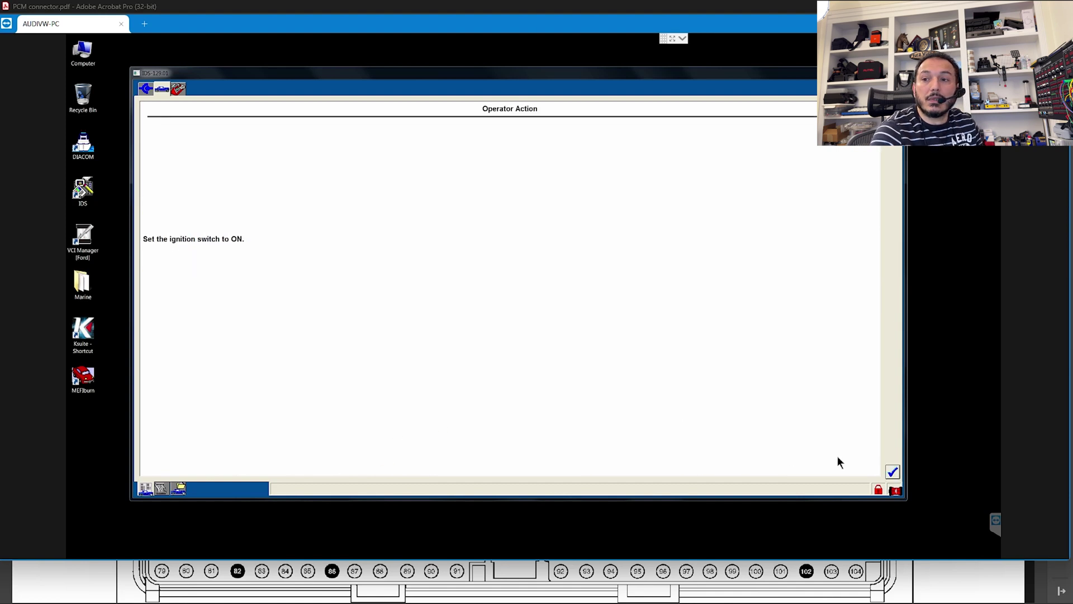
pyautogui.click(893, 472)
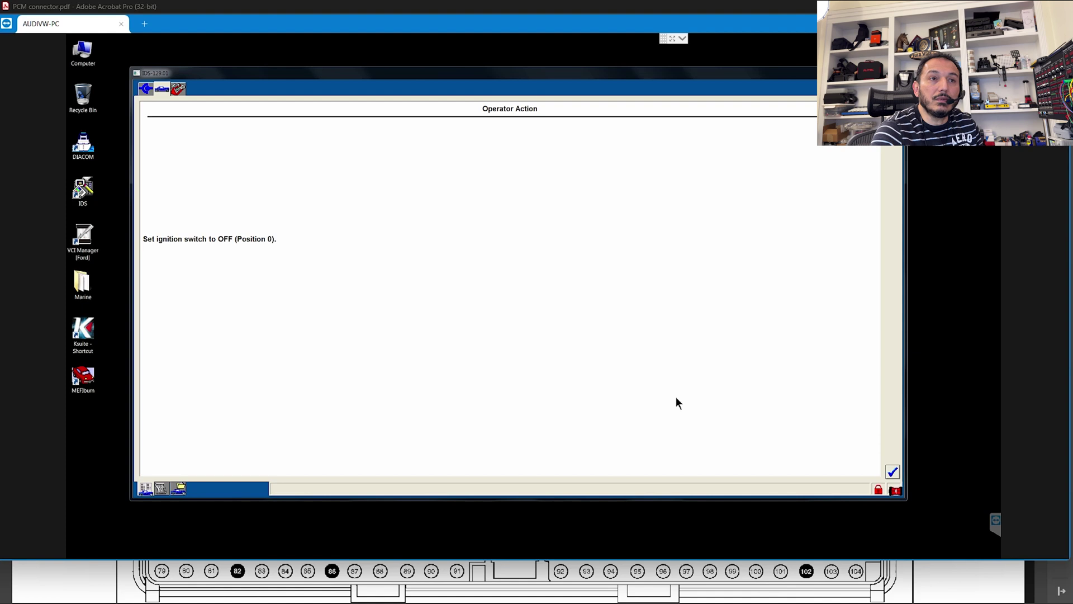
pyautogui.click(892, 471)
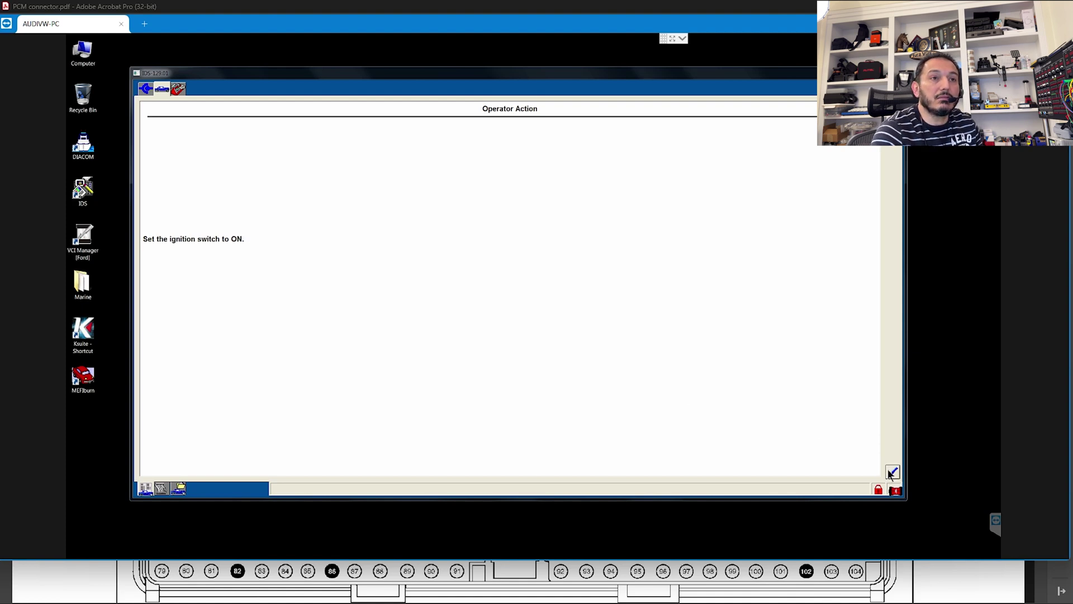
pyautogui.click(893, 472)
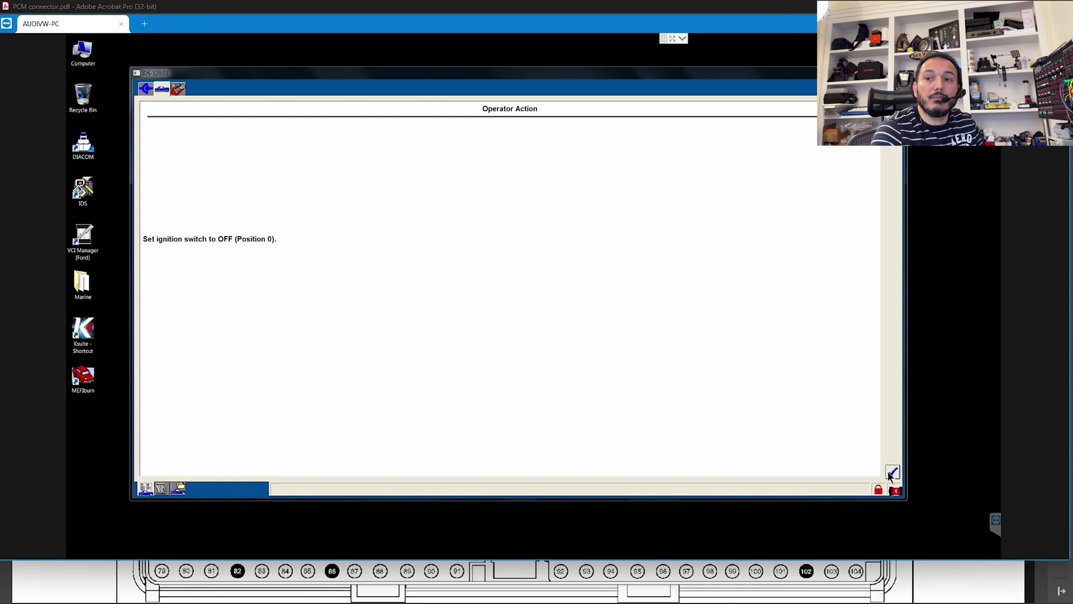
pyautogui.click(888, 471)
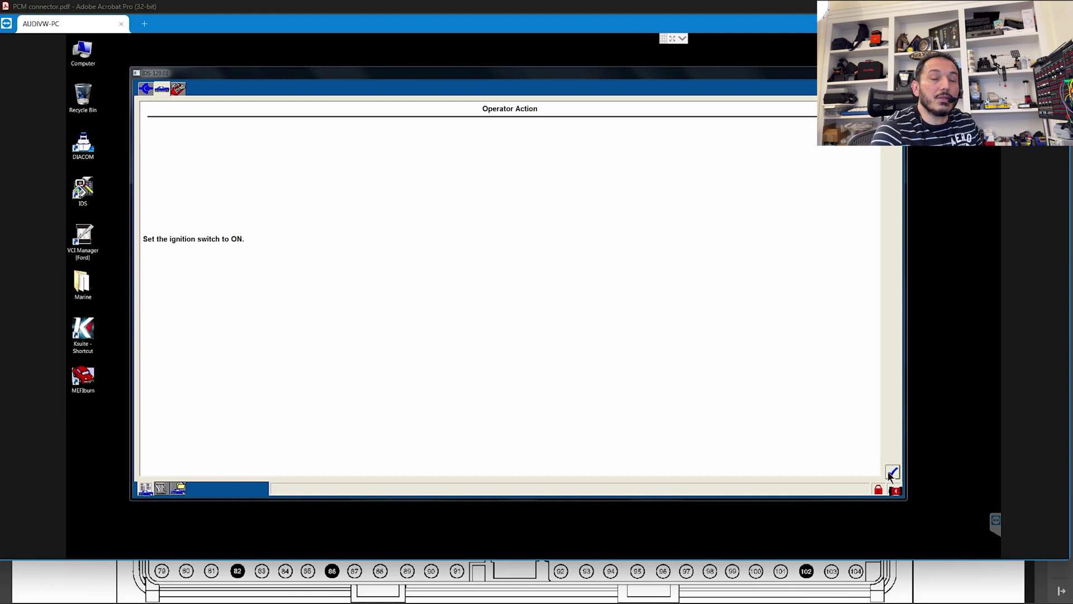
pyautogui.click(888, 473)
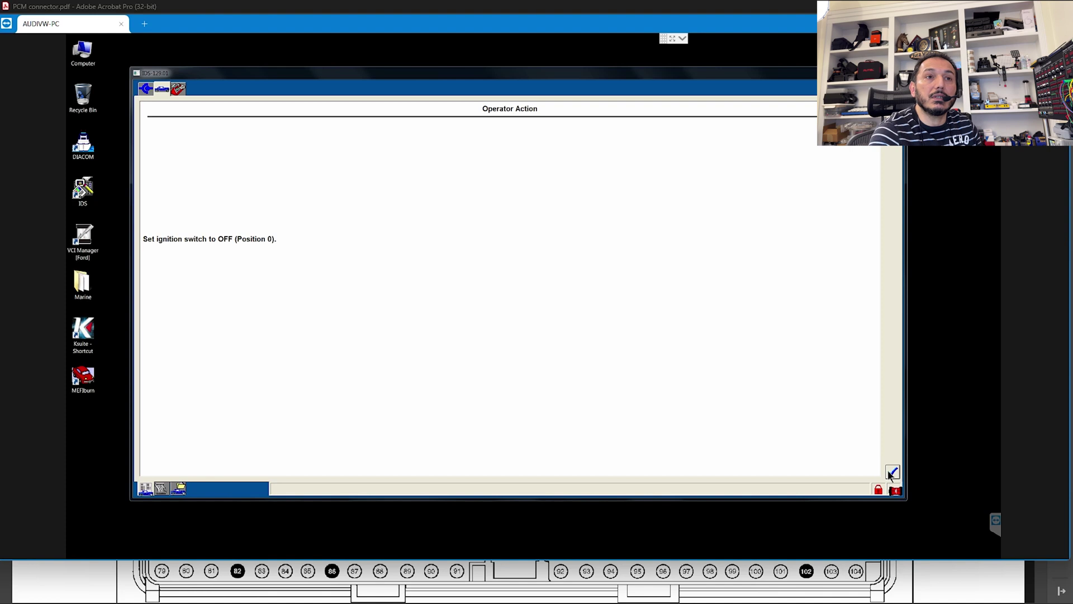
pyautogui.click(893, 472)
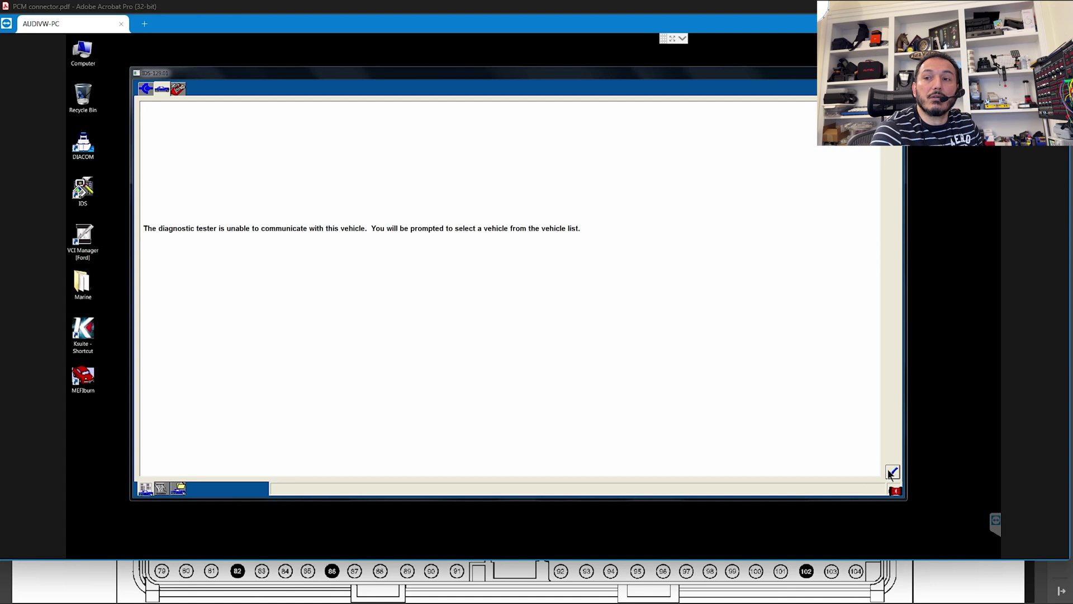
pyautogui.click(892, 472)
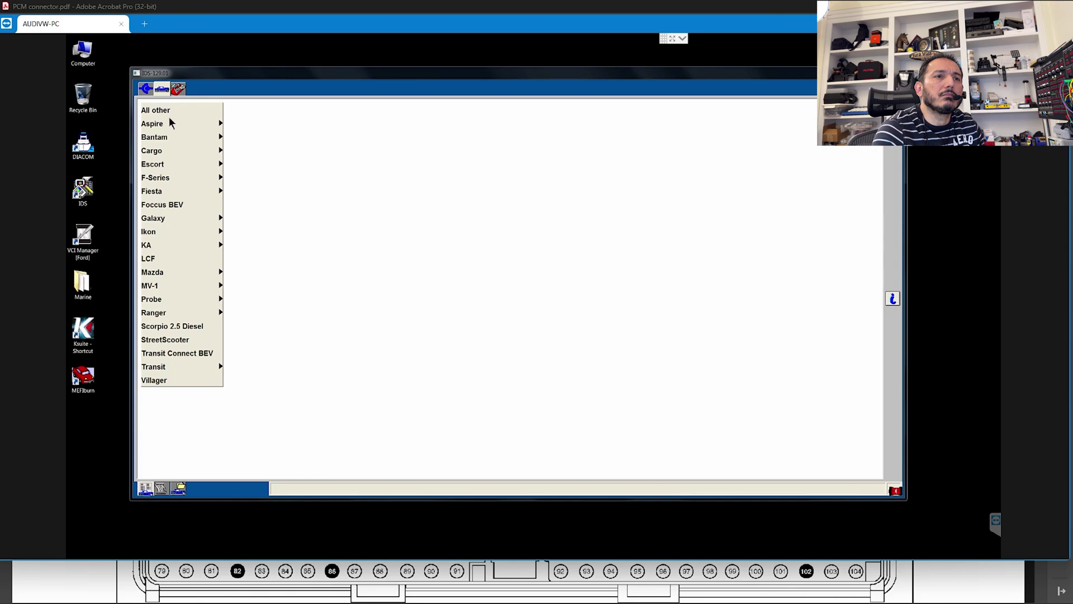
# Choose the All other vehicle entry to begin identifying the PCM.
pyautogui.click(179, 89)
pyautogui.click(185, 109)
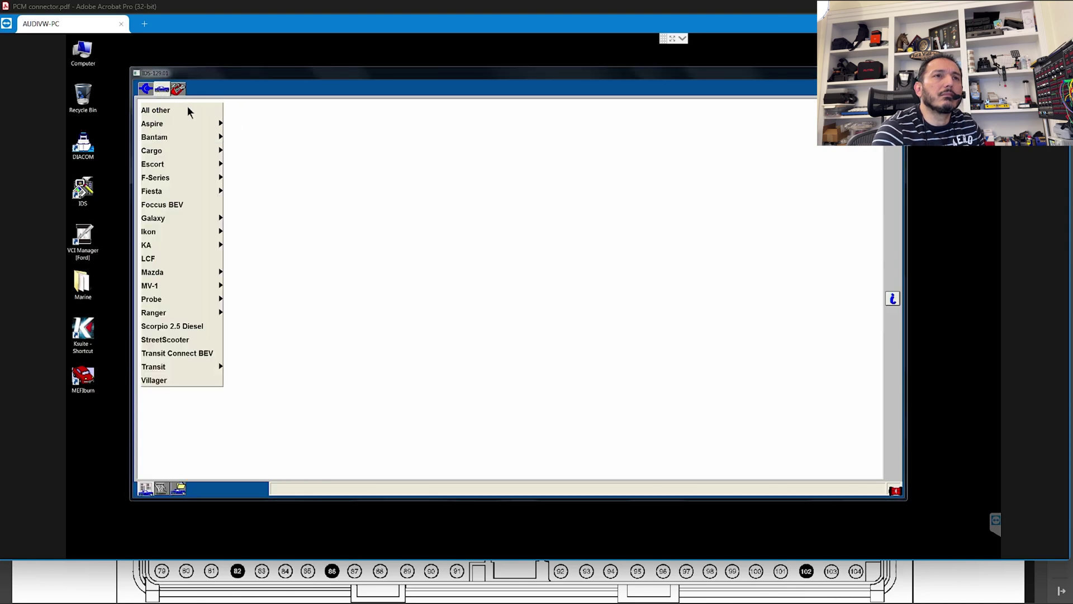
pyautogui.click(175, 111)
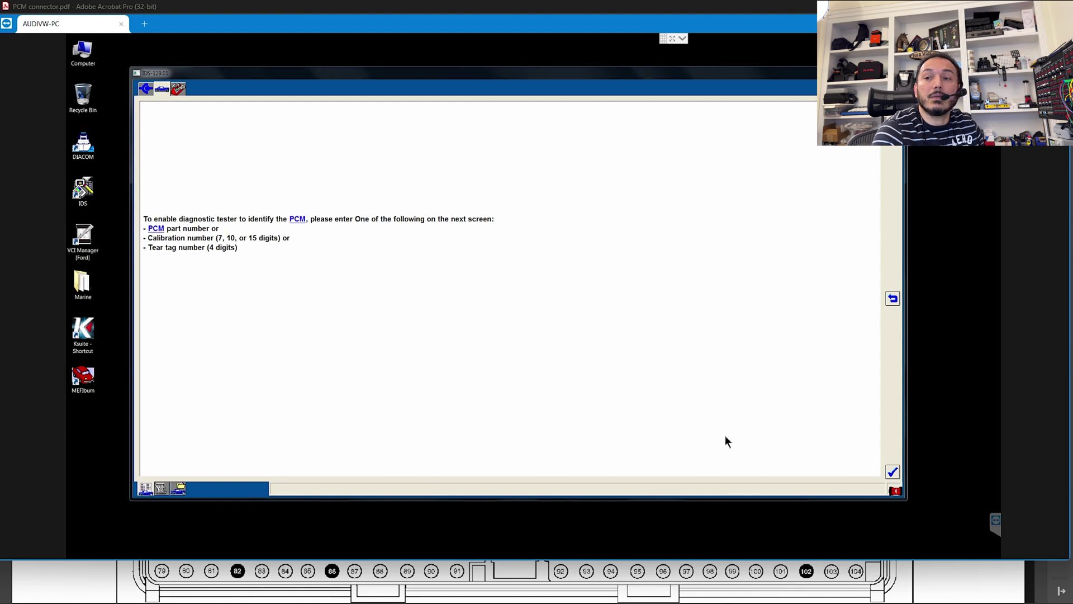
# Identify the PCM with part number prefix XL3F, suffix AGC and tear tag CUX2, and submit the entries.
pyautogui.click(893, 473)
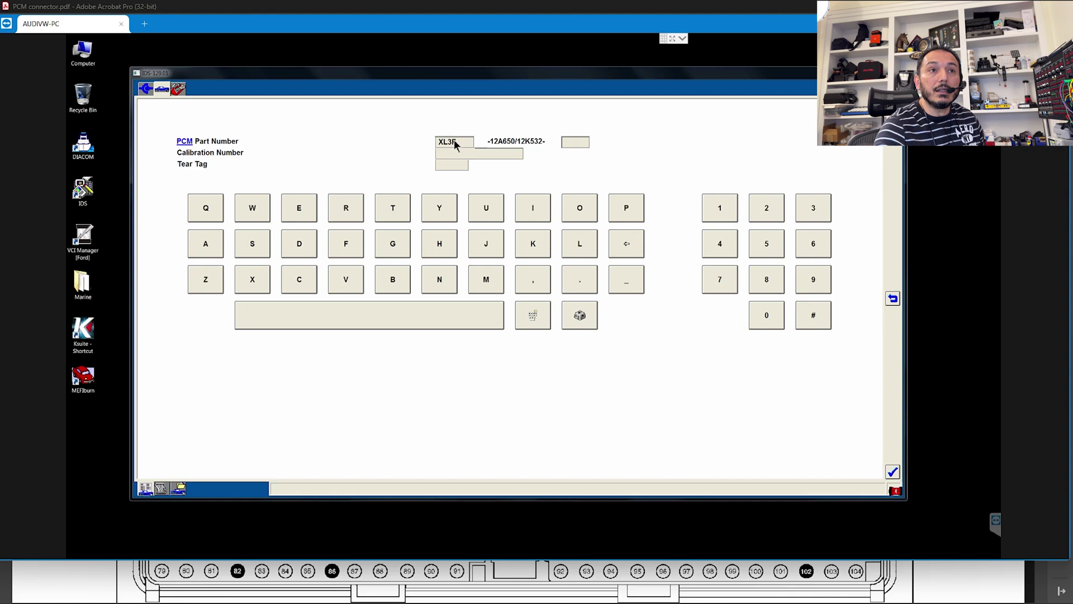
pyautogui.click(567, 142)
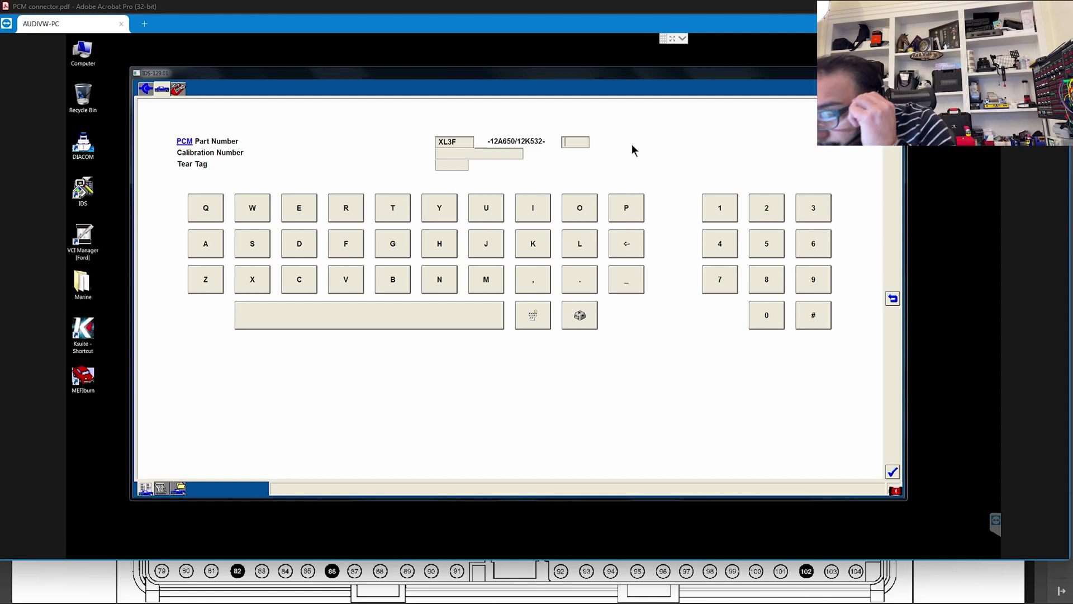
pyautogui.write('AGC')
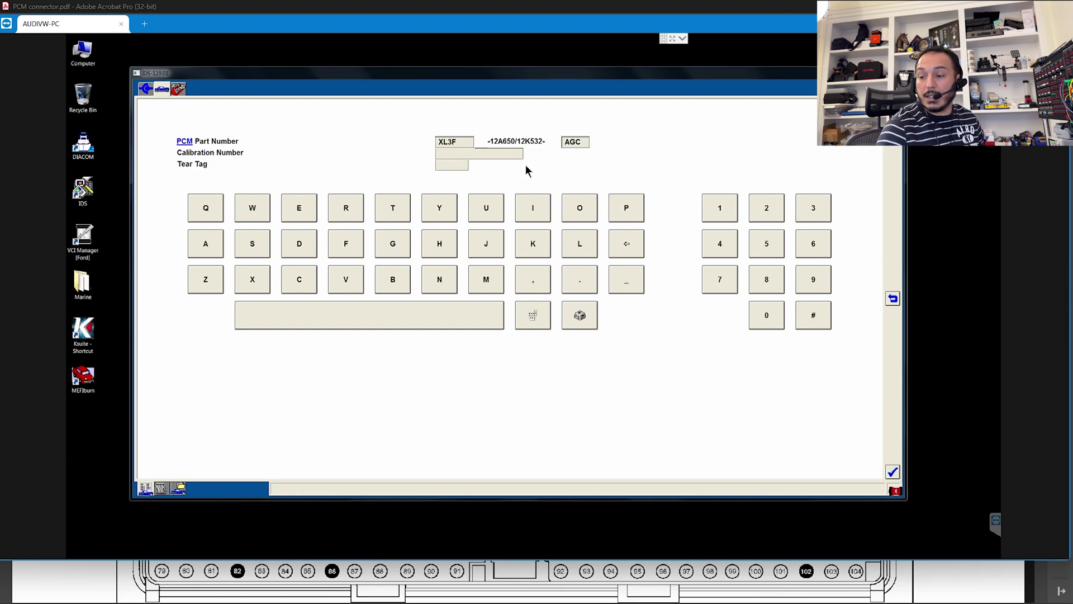
pyautogui.write('CUX2')
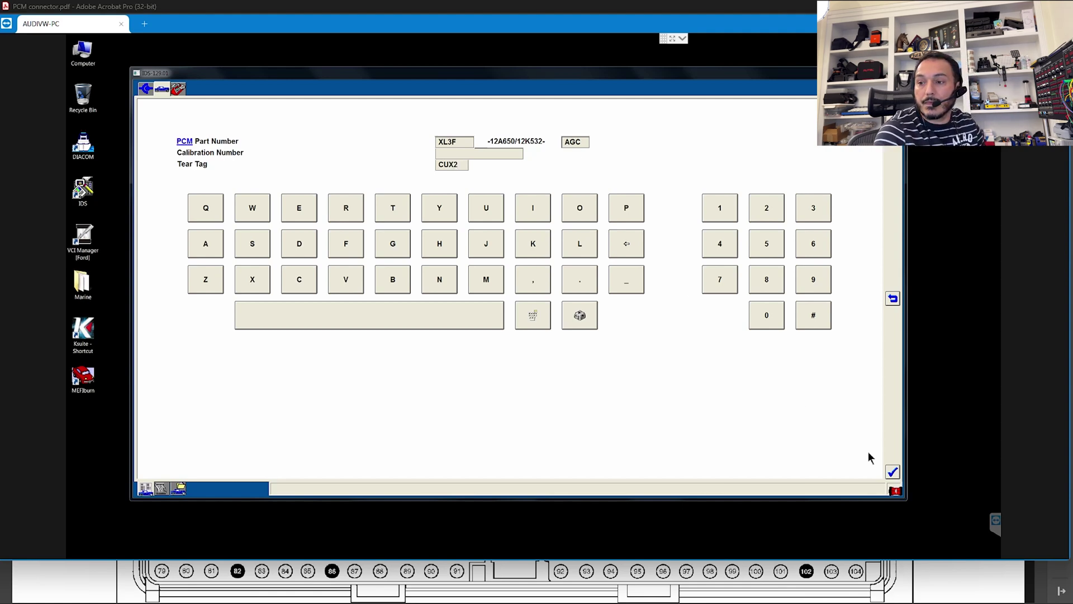
pyautogui.click(892, 474)
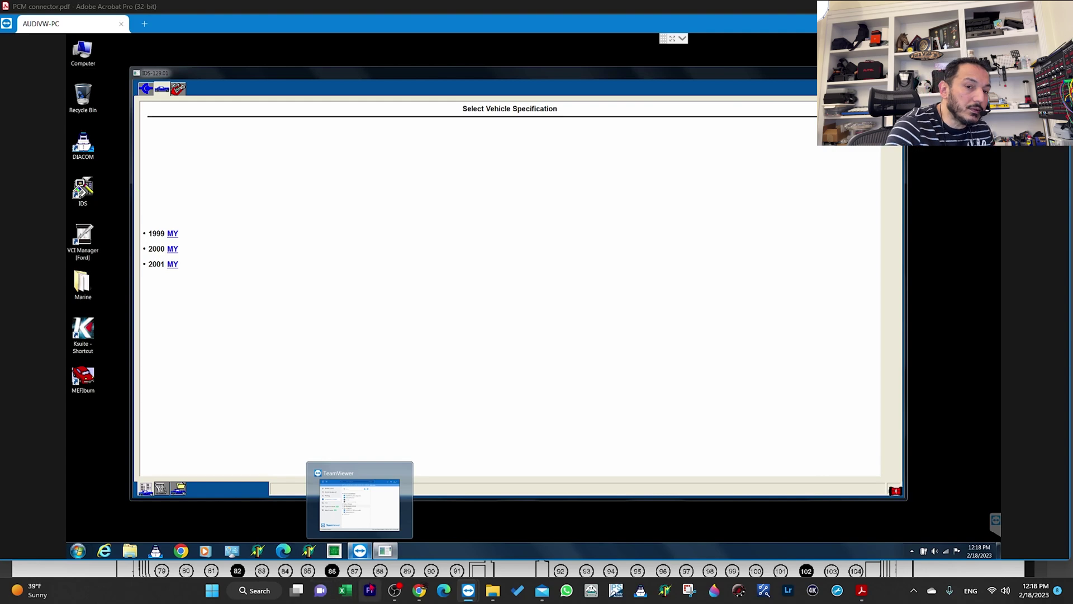
# Switch to ProDemand in Chrome, close the connector pin table and check the 2000 Ford Pickup 5.4L Supercharged engine performance diagram.
pyautogui.click(419, 592)
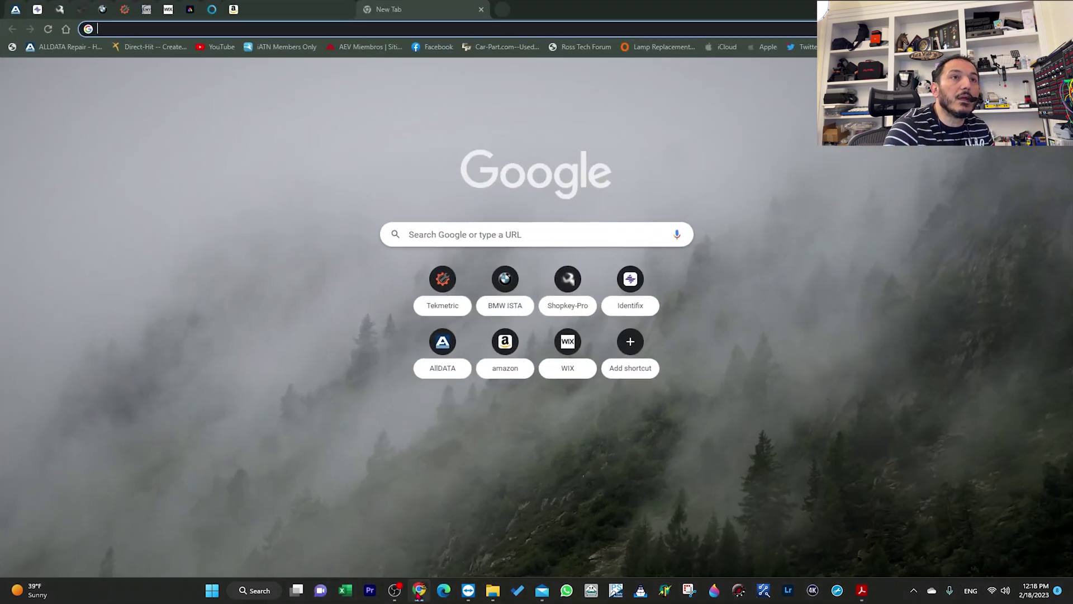
pyautogui.click(61, 13)
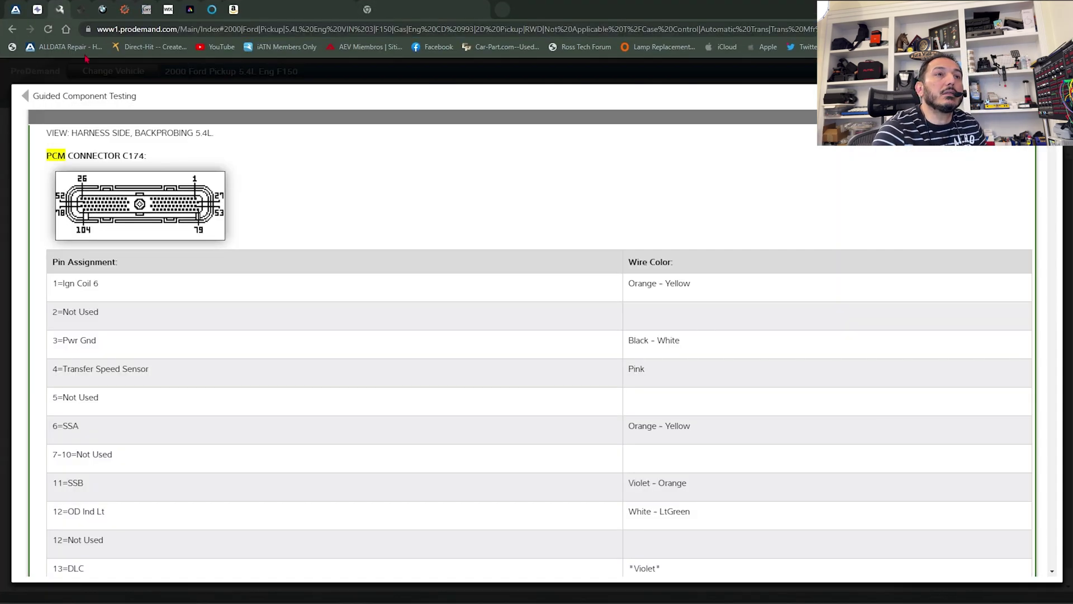
pyautogui.click(1049, 96)
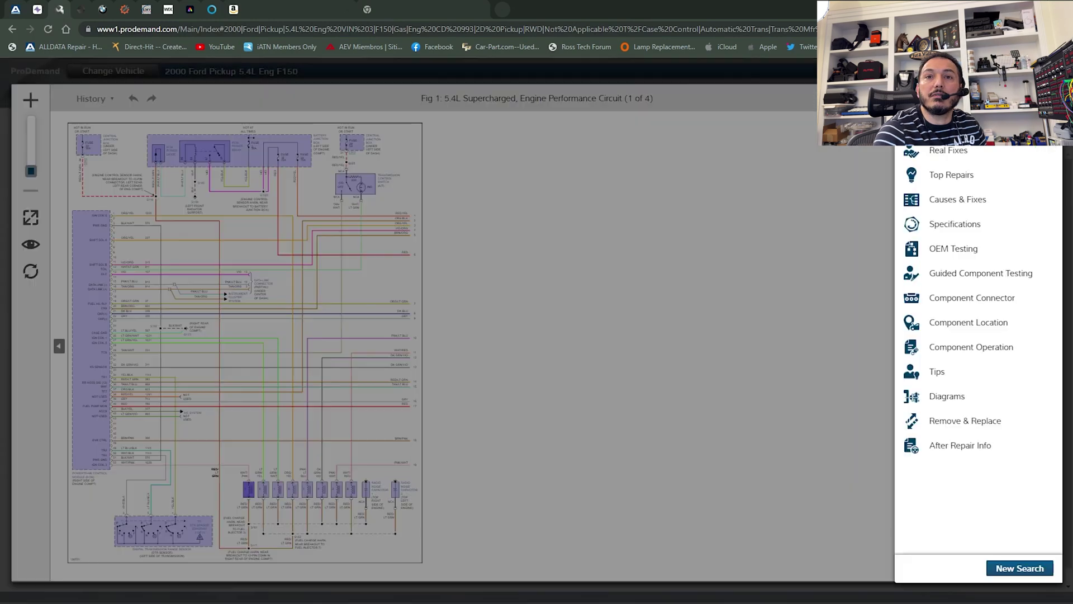
pyautogui.click(706, 163)
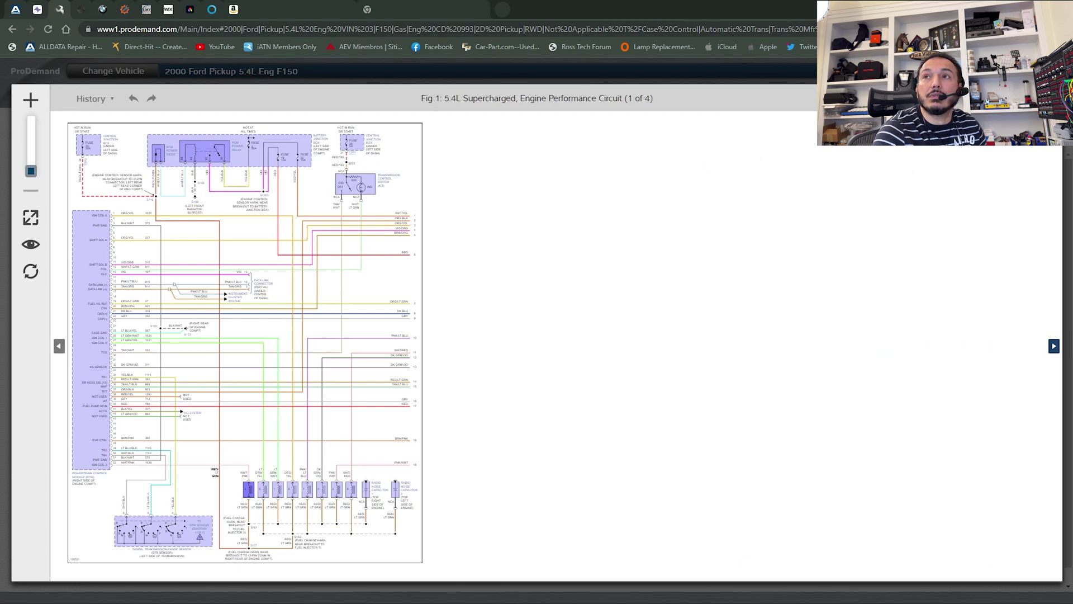
# Return to the TeamViewer session, select the 2000 model year and confirm the F-150 5.4L vehicle specification.
pyautogui.moveTo(538, 602)
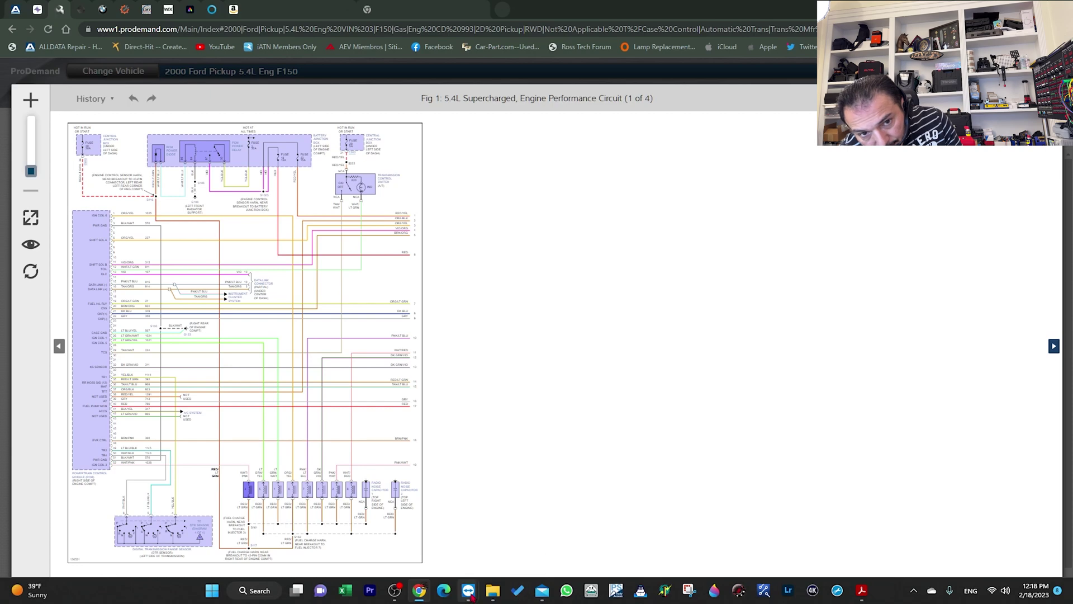
pyautogui.moveTo(471, 597)
pyautogui.click(502, 535)
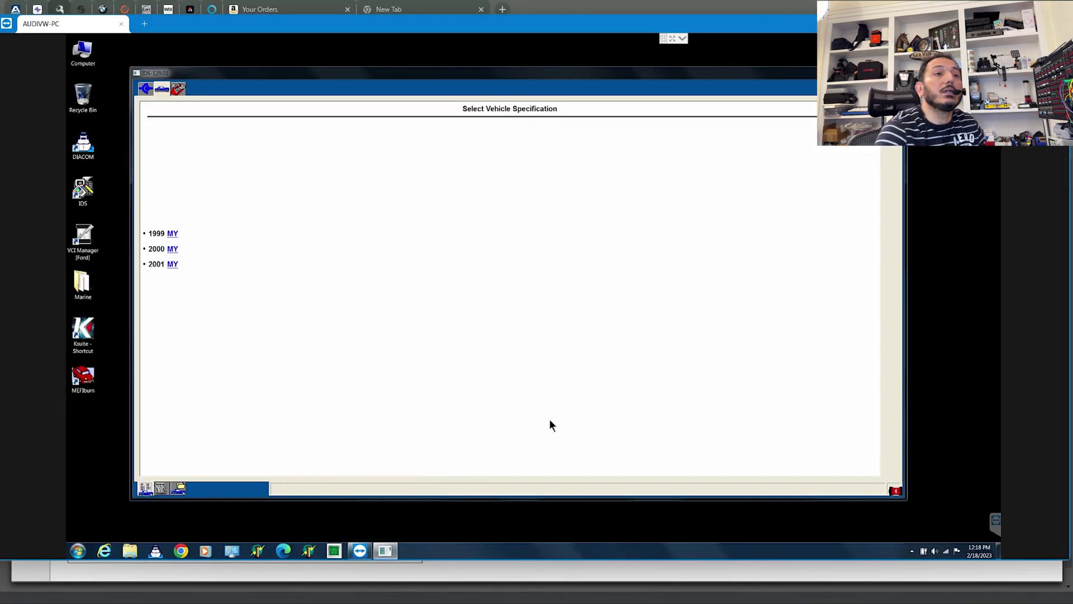
pyautogui.click(170, 248)
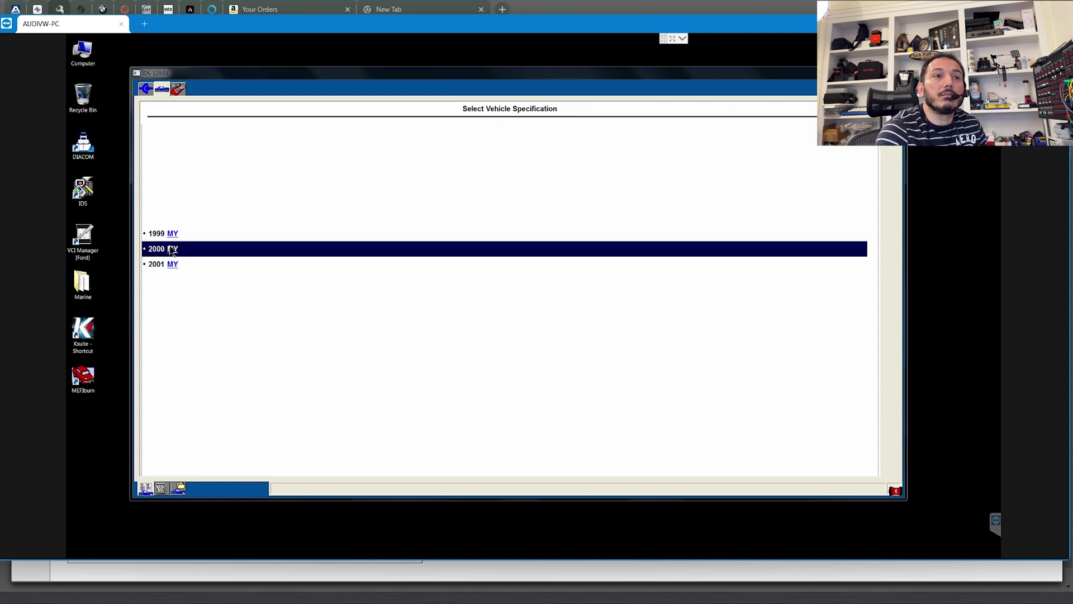
pyautogui.doubleClick(151, 247)
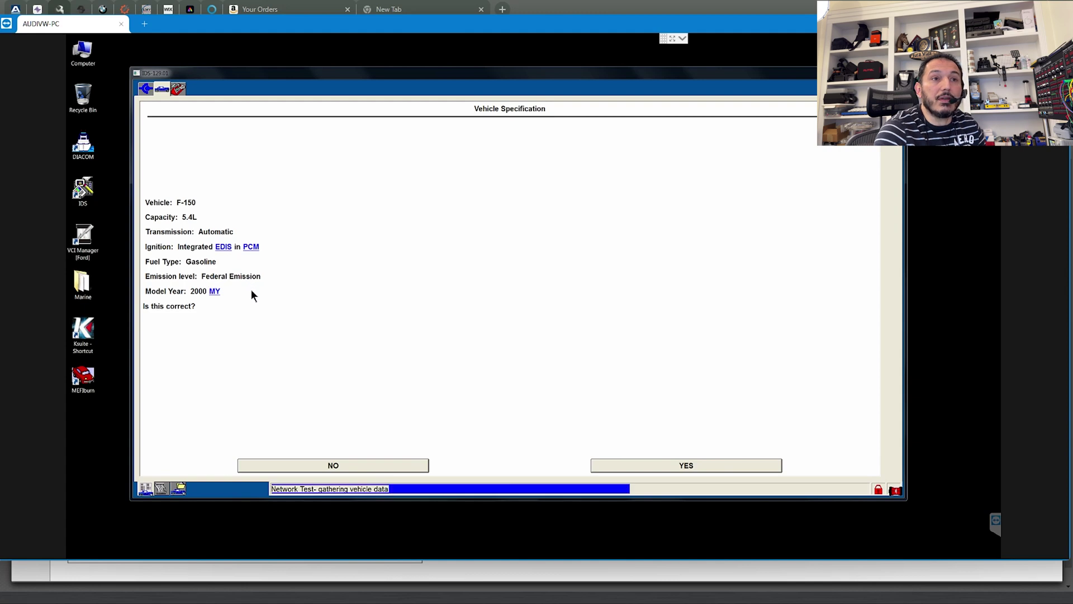
pyautogui.click(641, 459)
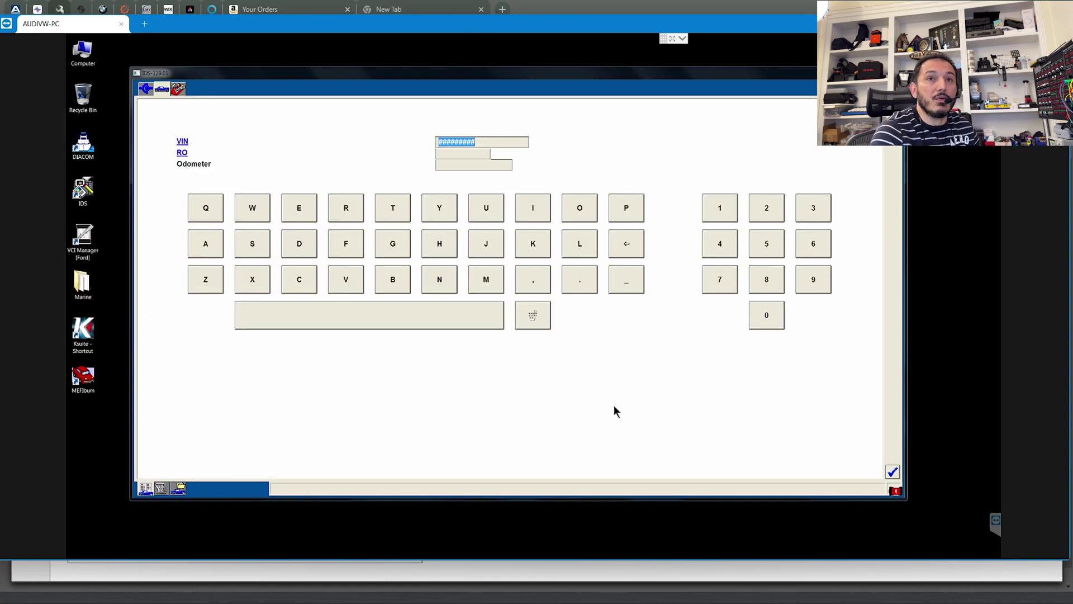
# Switch to PCM connector.pdf in Acrobat and try to select the VIN in its header, using Edit PDF.
pyautogui.moveTo(296, 595)
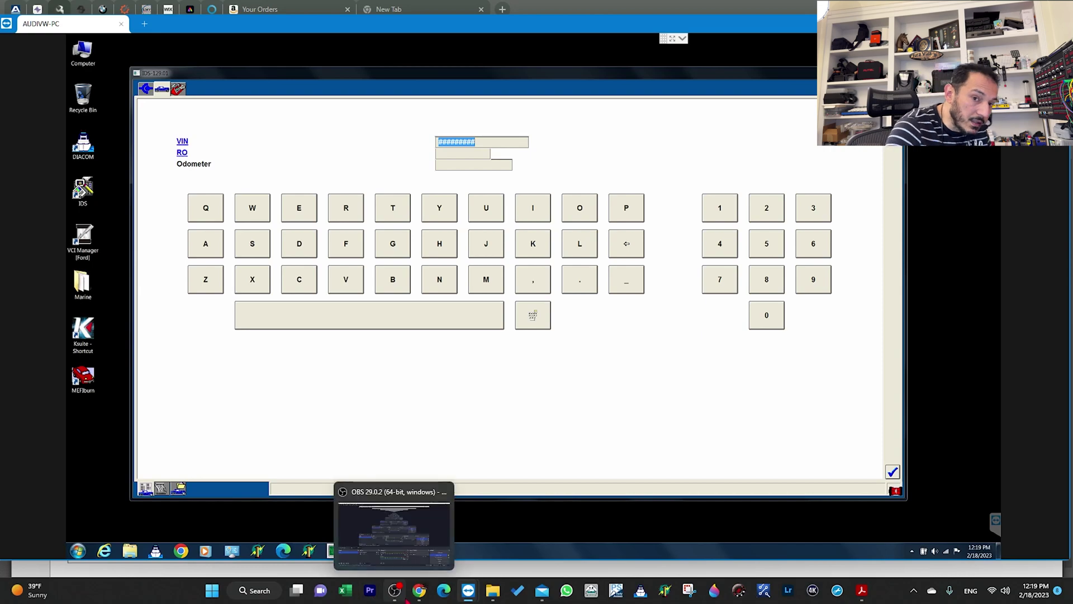
pyautogui.moveTo(419, 592)
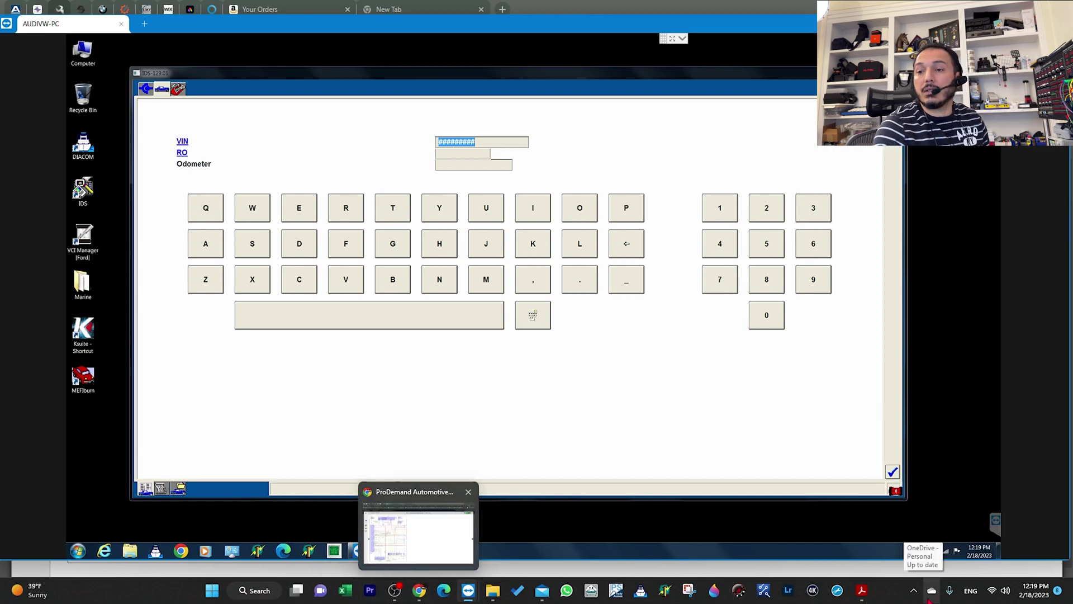
pyautogui.moveTo(862, 592)
pyautogui.click(859, 533)
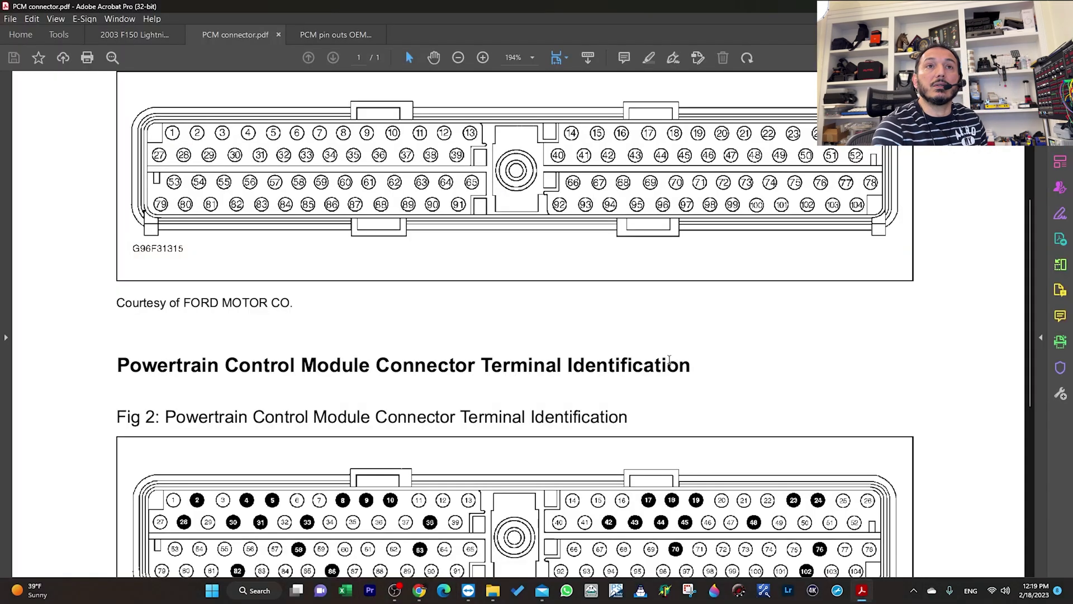
pyautogui.scroll(5, 536, 339)
pyautogui.moveTo(372, 252); pyautogui.dragTo(230, 260)
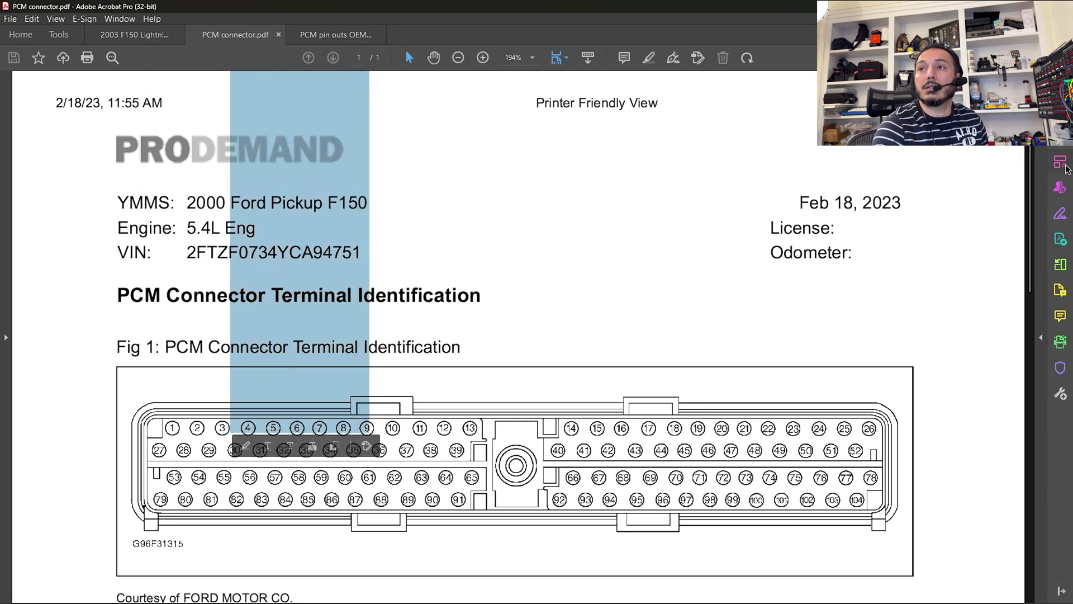
pyautogui.click(1061, 162)
pyautogui.moveTo(315, 255); pyautogui.dragTo(168, 260)
pyautogui.click(169, 260)
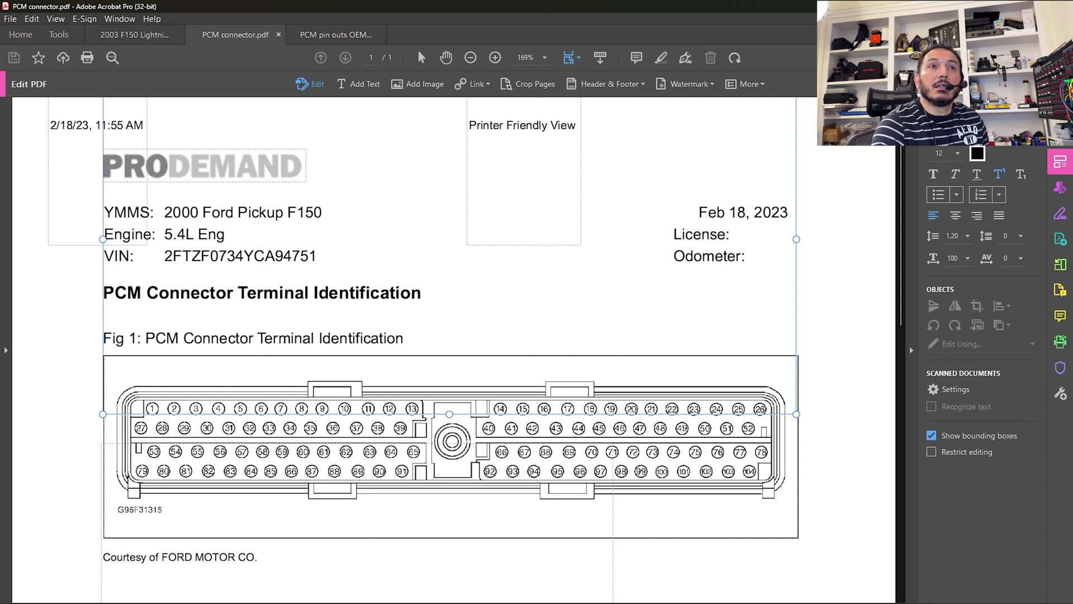
# Copy the VIN from the customer's 2000 Ford F150 Lightning folder name in File Explorer, then minimize Explorer.
pyautogui.moveTo(517, 594)
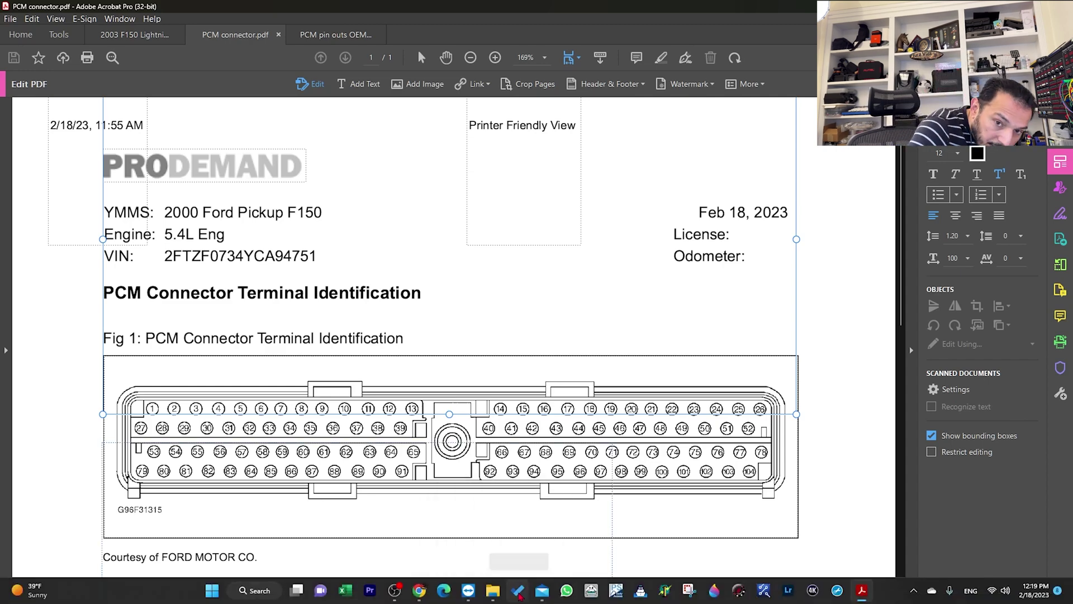
pyautogui.click(519, 595)
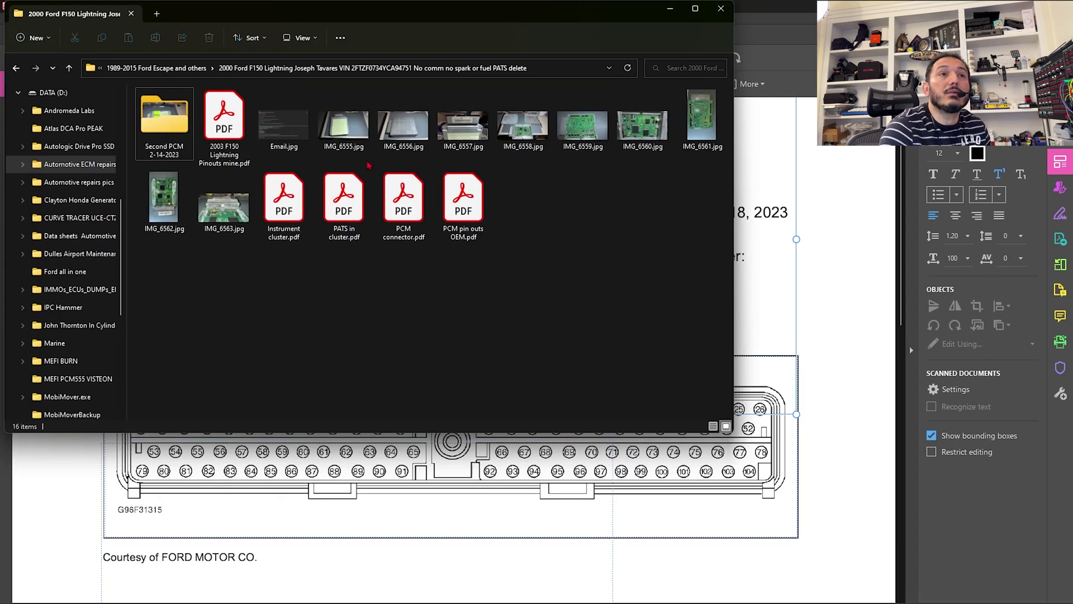
pyautogui.hotkey('alt', 'Up')
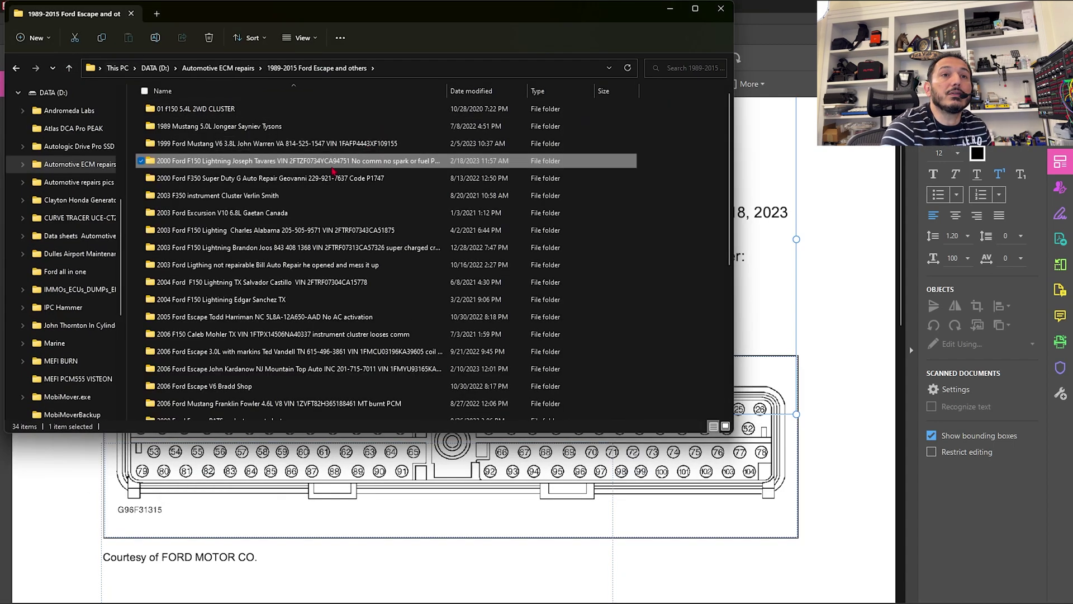
pyautogui.click(321, 163)
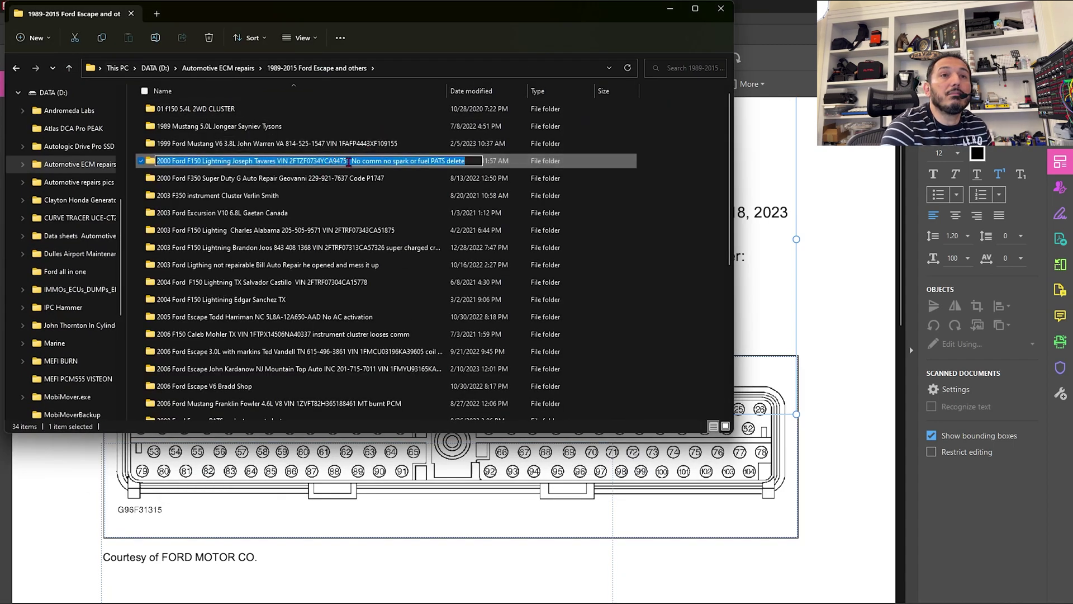
pyautogui.moveTo(351, 162); pyautogui.dragTo(290, 163)
pyautogui.rightClick(293, 162)
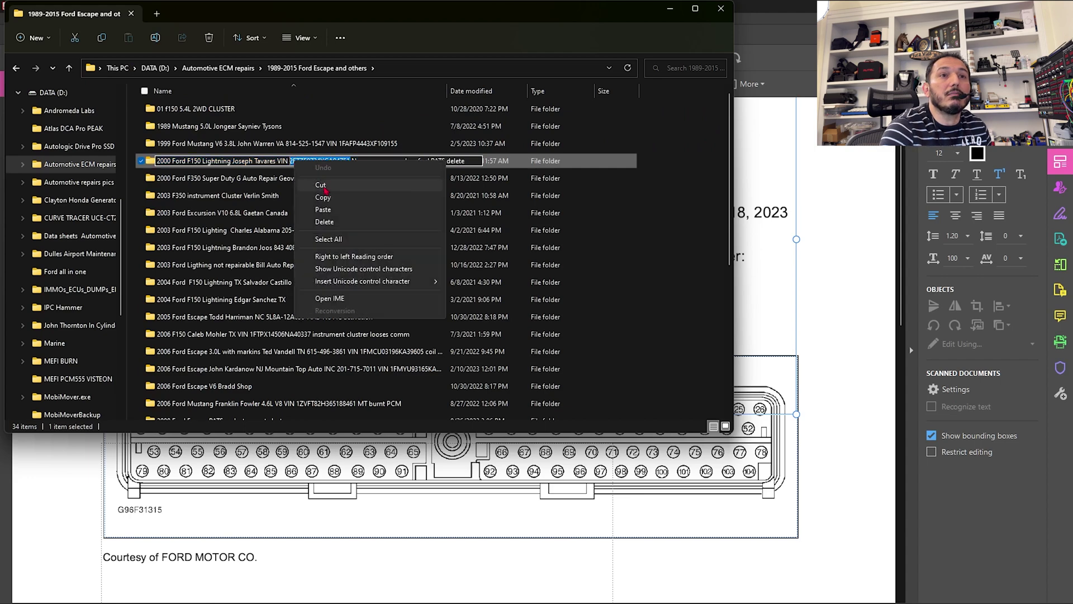
pyautogui.click(325, 200)
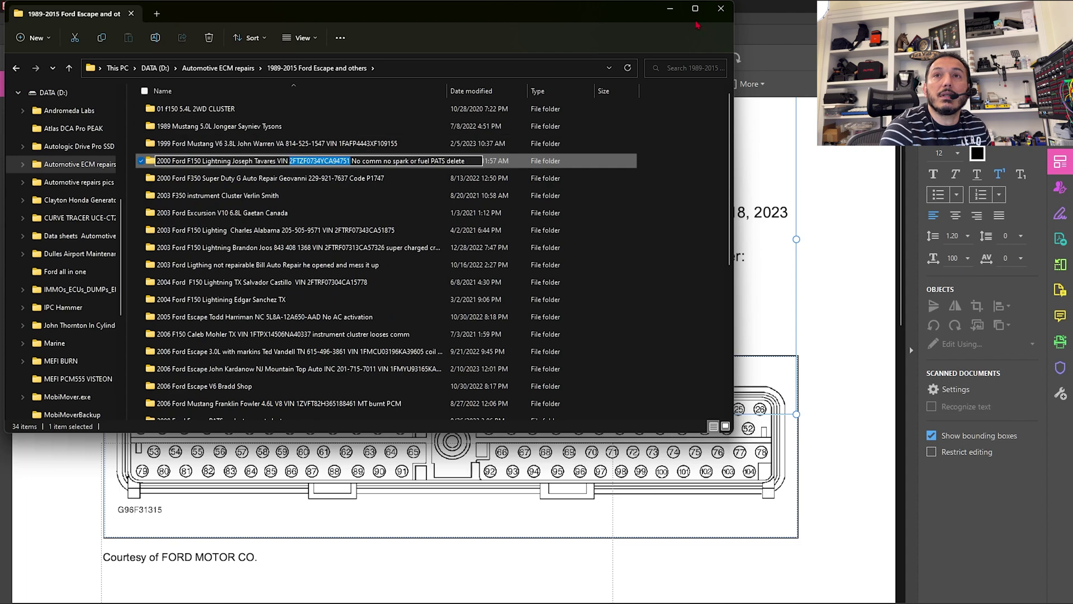
pyautogui.click(669, 8)
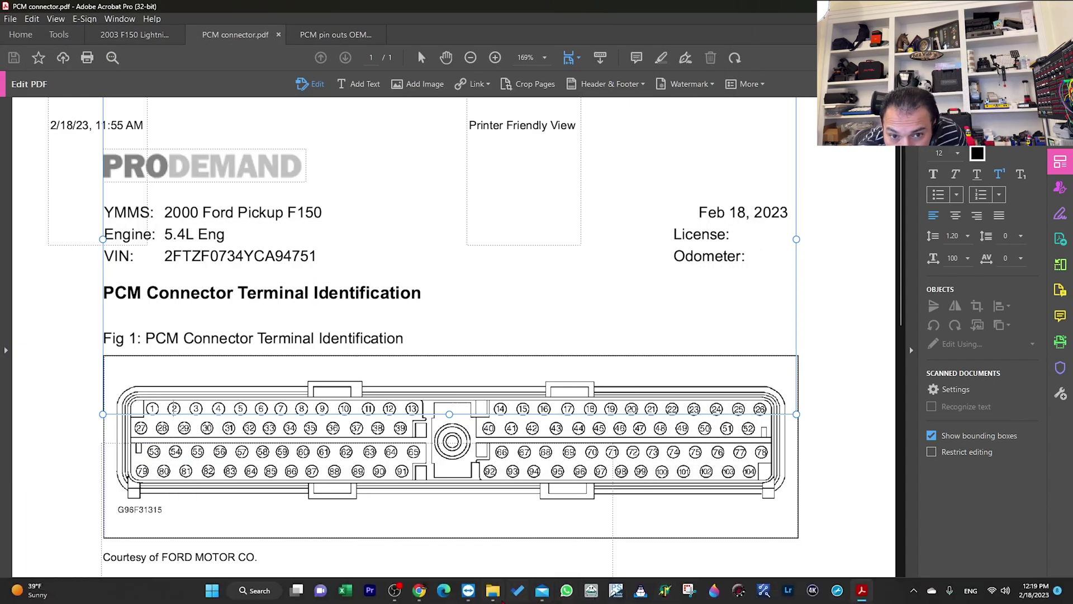
# Return to the TeamViewer session and paste the copied VIN into the IDS VIN field.
pyautogui.moveTo(469, 596)
pyautogui.click(514, 534)
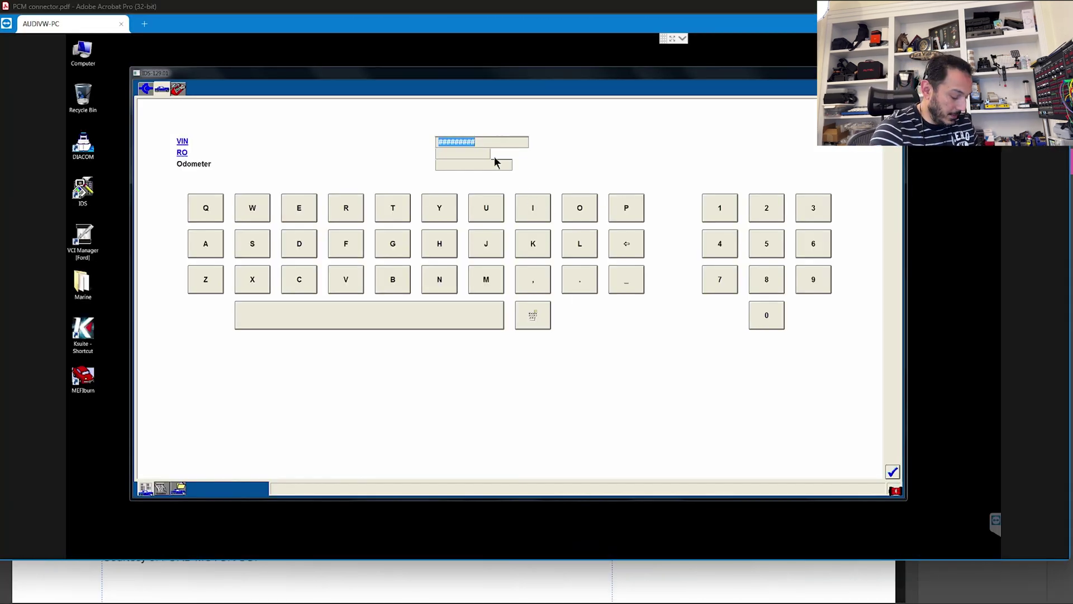
pyautogui.hotkey('ctrl', 'v')
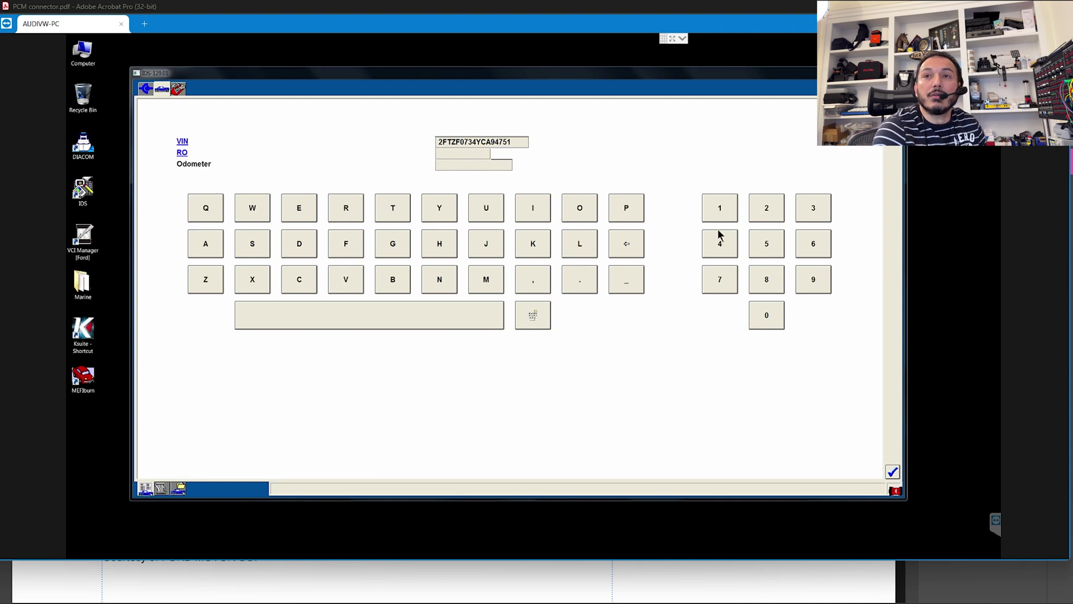
# Enter the repair order number in the RO field and submit the vehicle details.
pyautogui.click(767, 222)
pyautogui.click(732, 244)
pyautogui.click(814, 246)
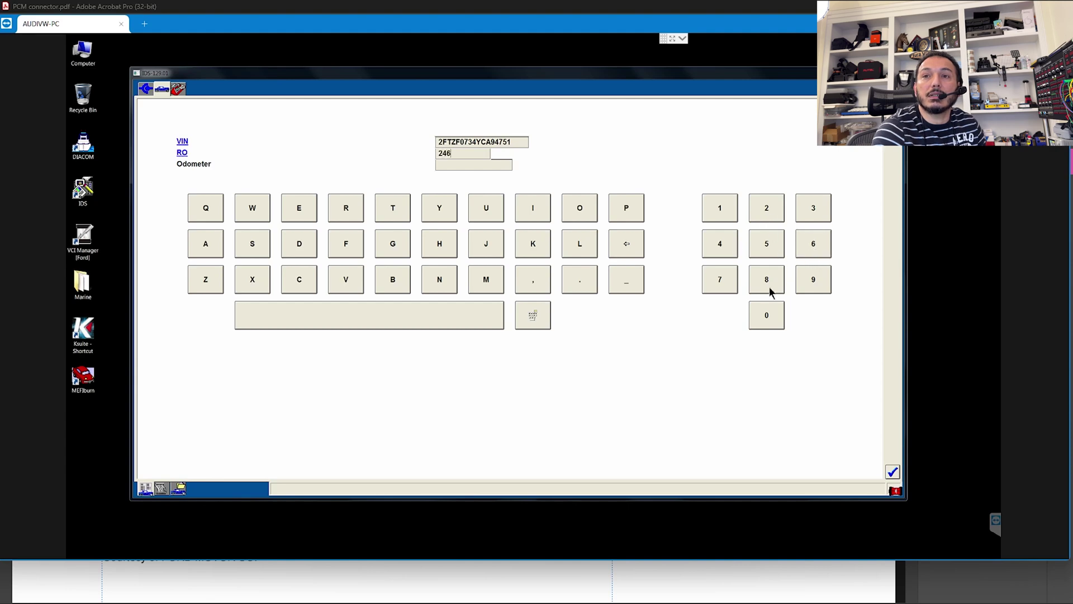
pyautogui.click(765, 315)
pyautogui.click(734, 217)
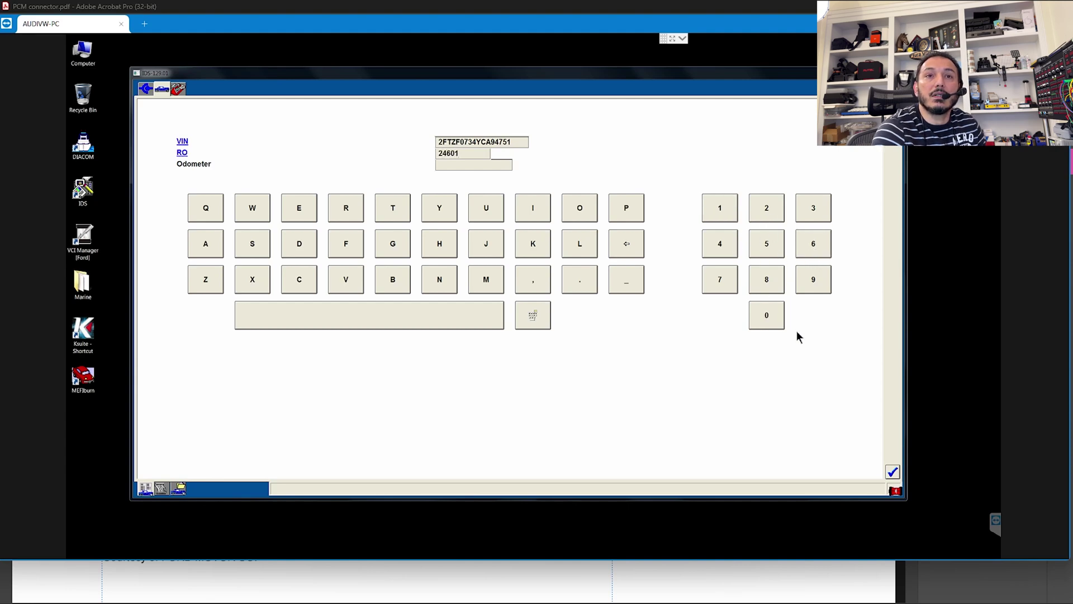
pyautogui.click(892, 472)
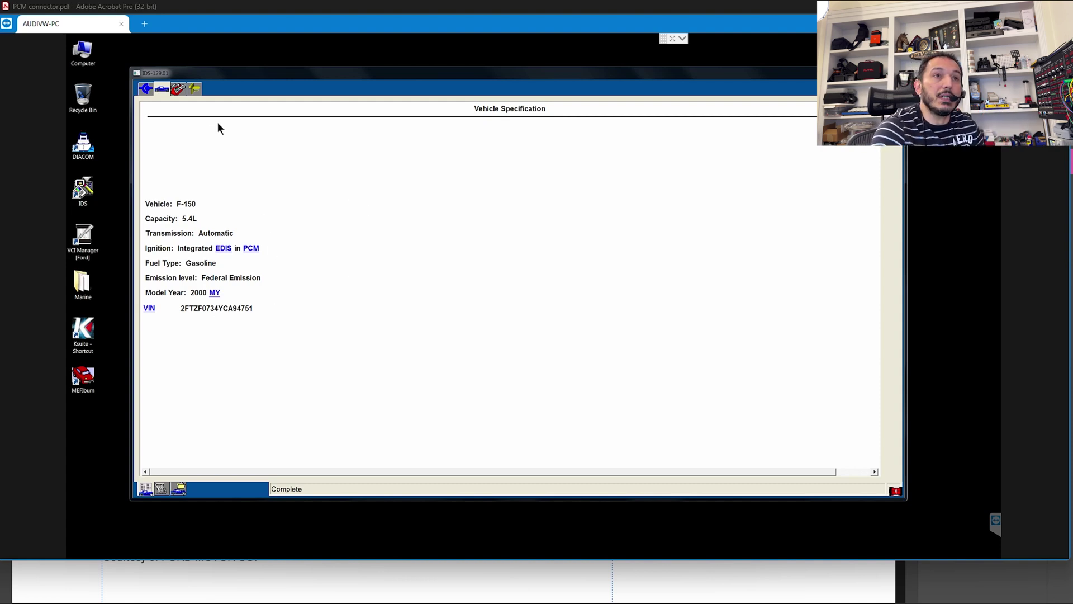
# Open Module Programming and start Programmable Module Installation for the PCM.
pyautogui.click(195, 89)
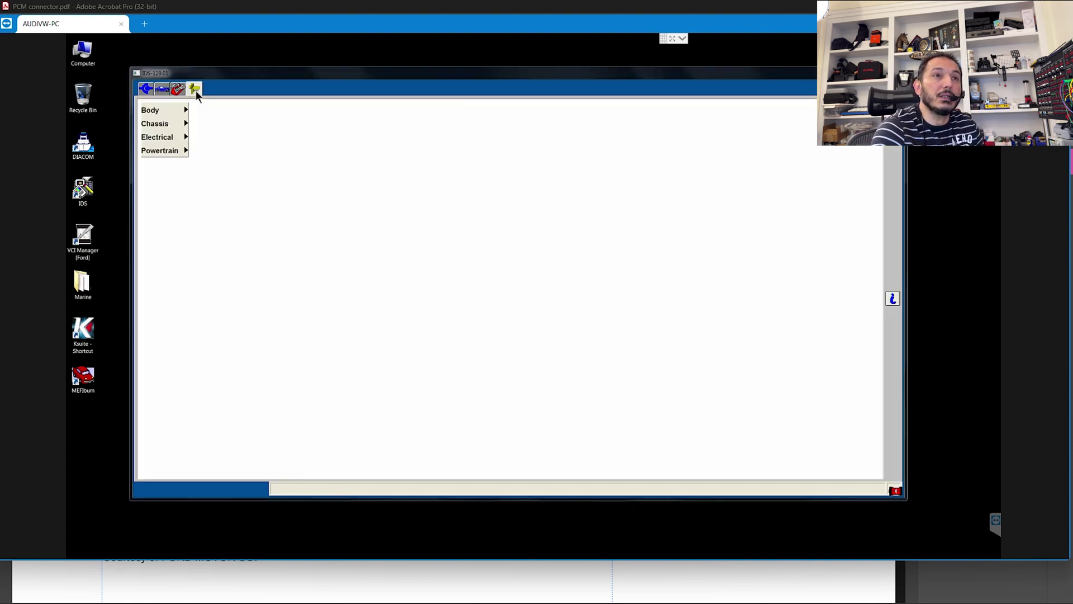
pyautogui.click(182, 89)
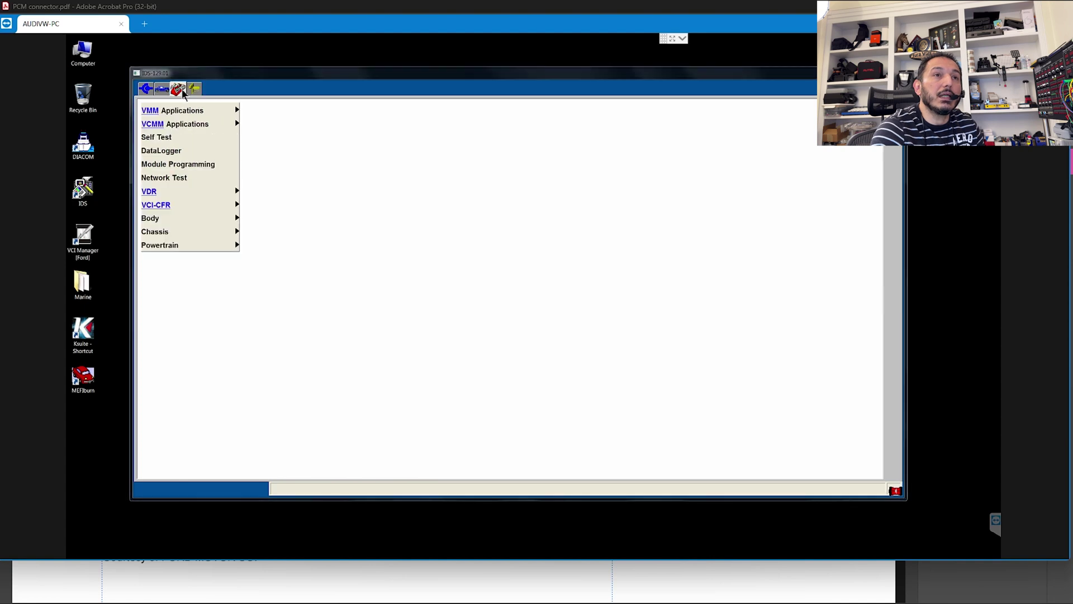
pyautogui.click(201, 165)
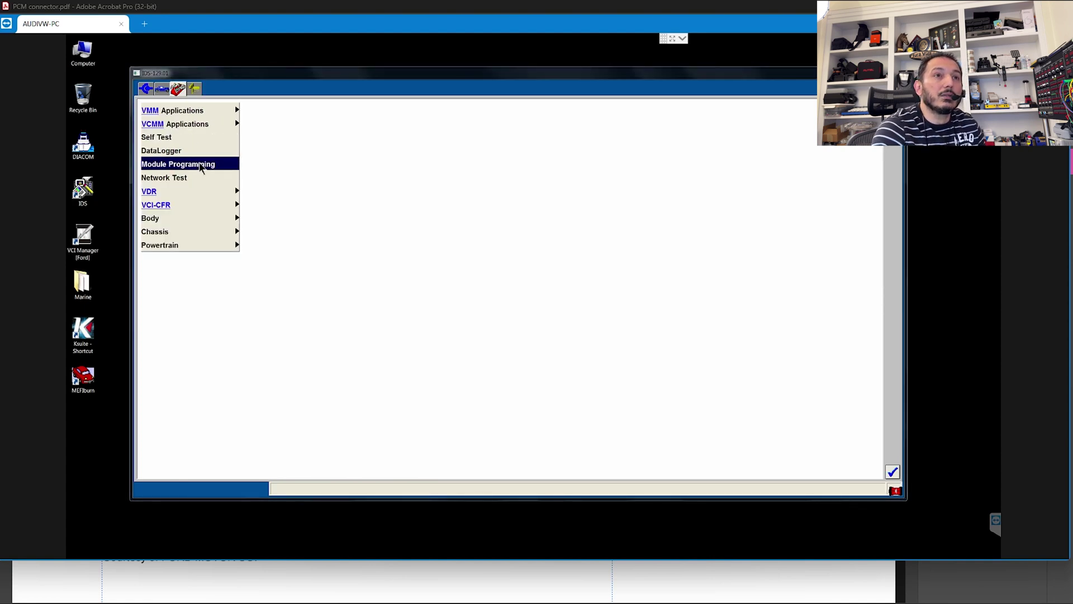
pyautogui.doubleClick(200, 164)
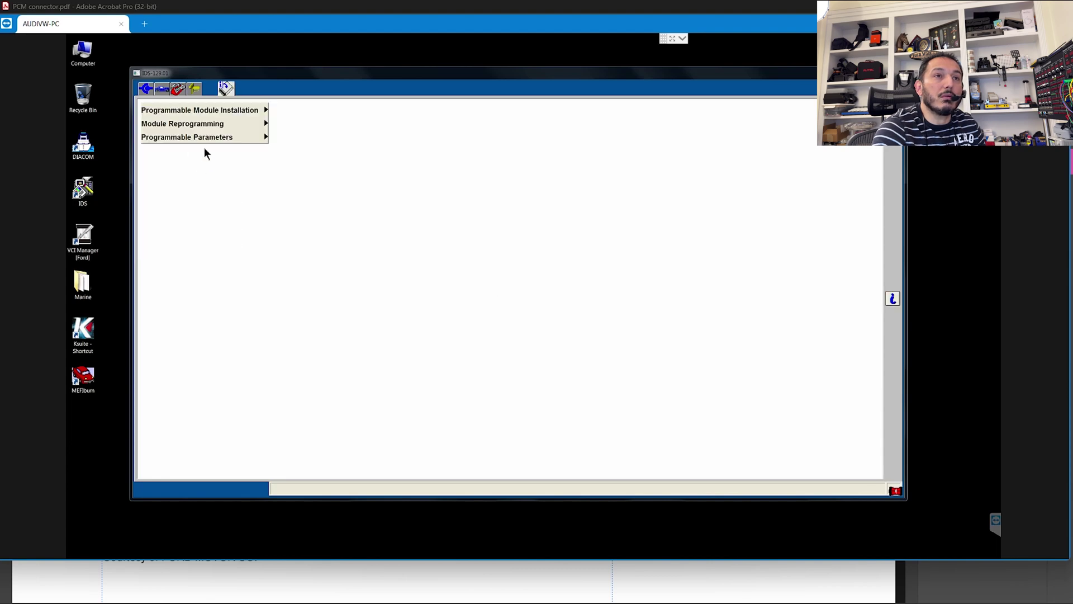
pyautogui.click(223, 110)
pyautogui.click(276, 124)
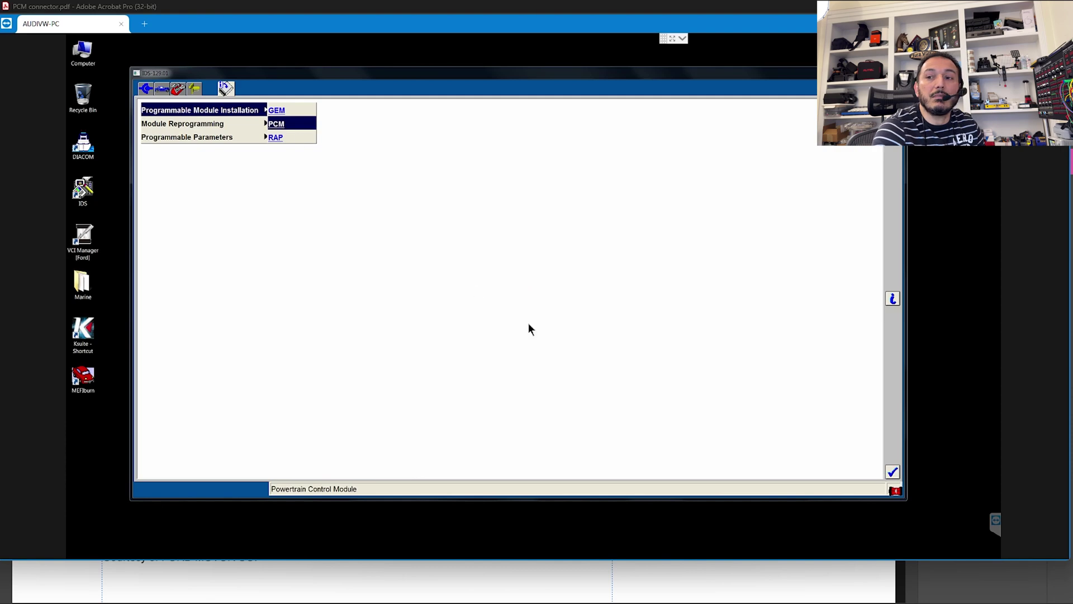
pyautogui.click(888, 471)
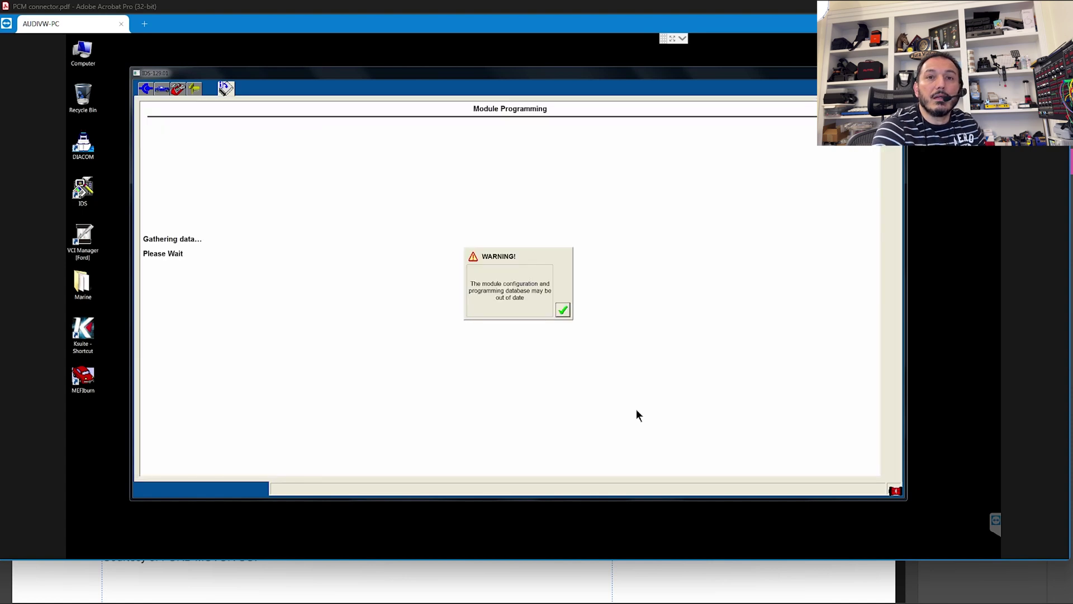
# Proceed through the PCM installation prompts, accepting the network calibration lookup and answering Yes to the PATS system question.
pyautogui.click(565, 309)
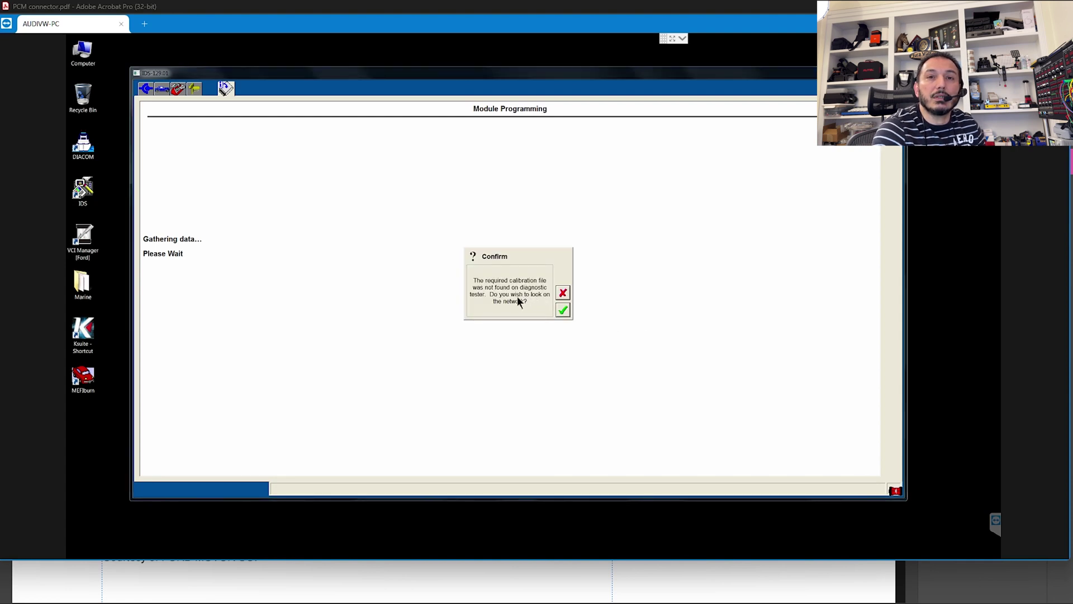
pyautogui.click(564, 310)
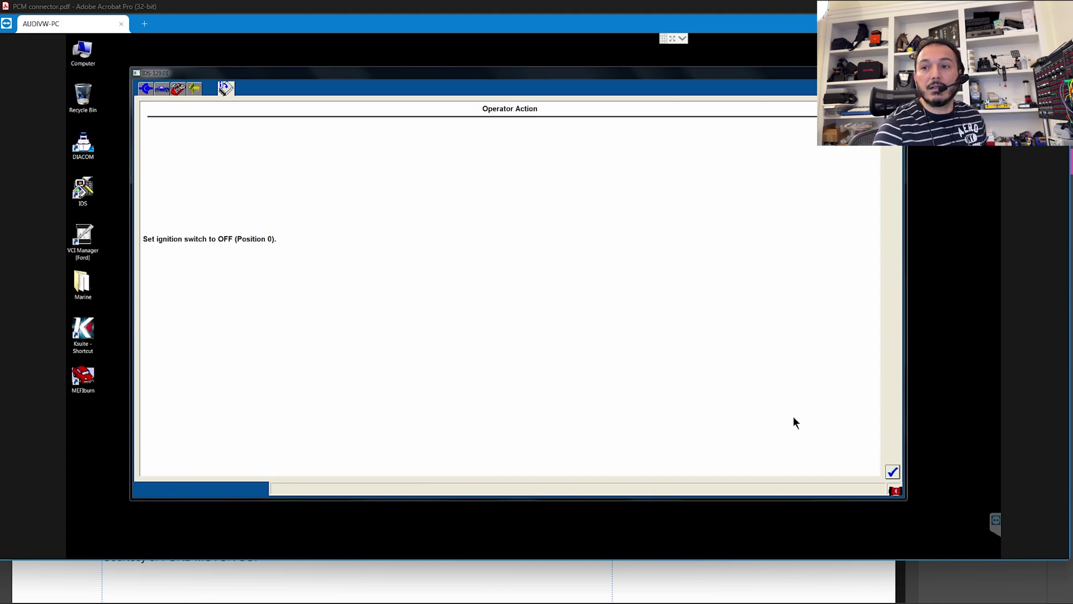
pyautogui.click(893, 472)
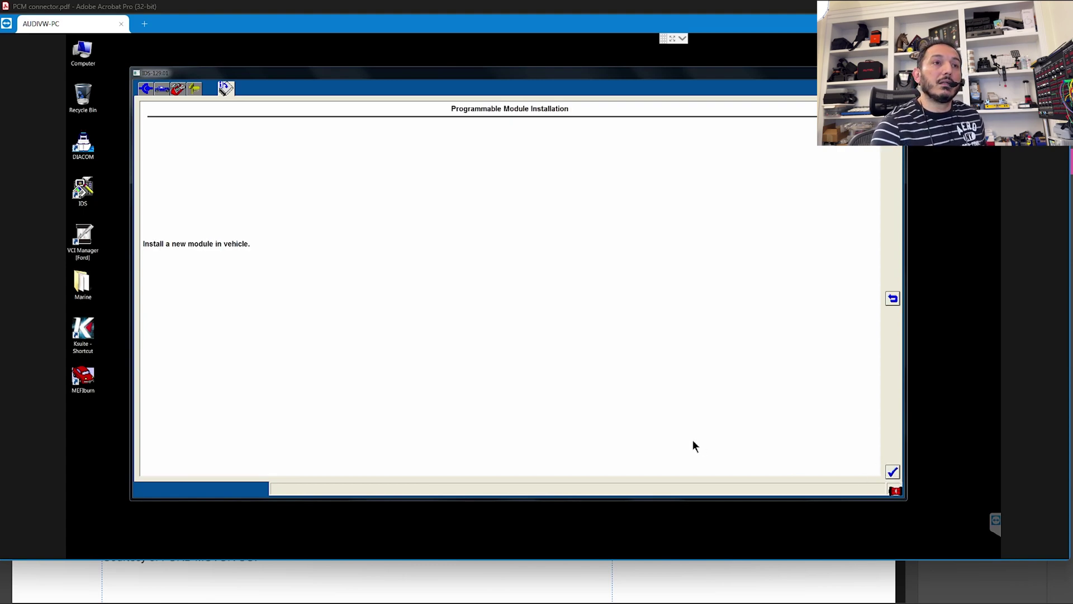
pyautogui.click(892, 472)
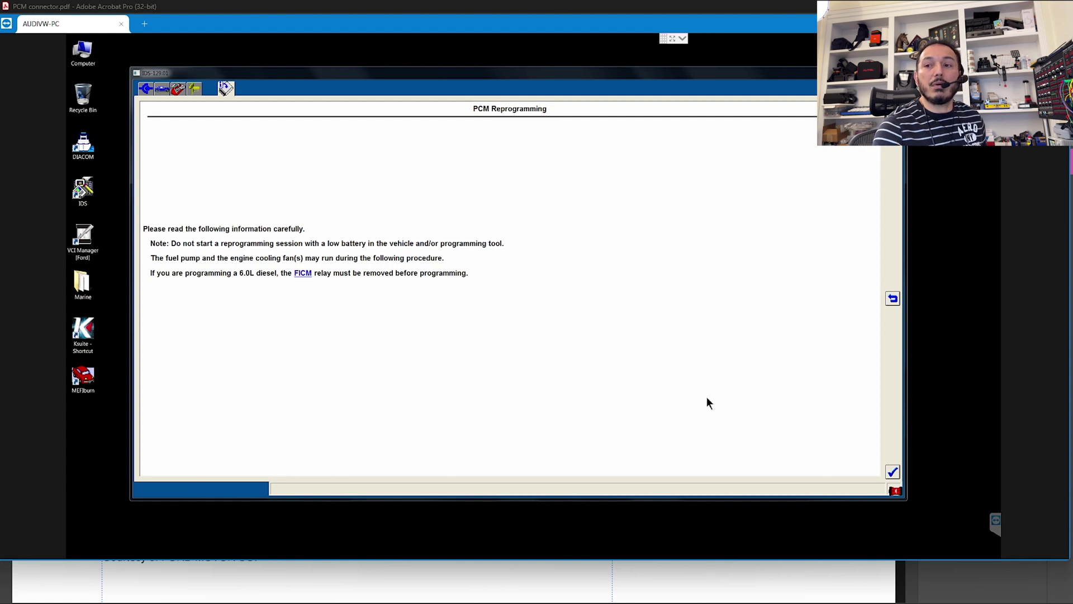
pyautogui.click(893, 470)
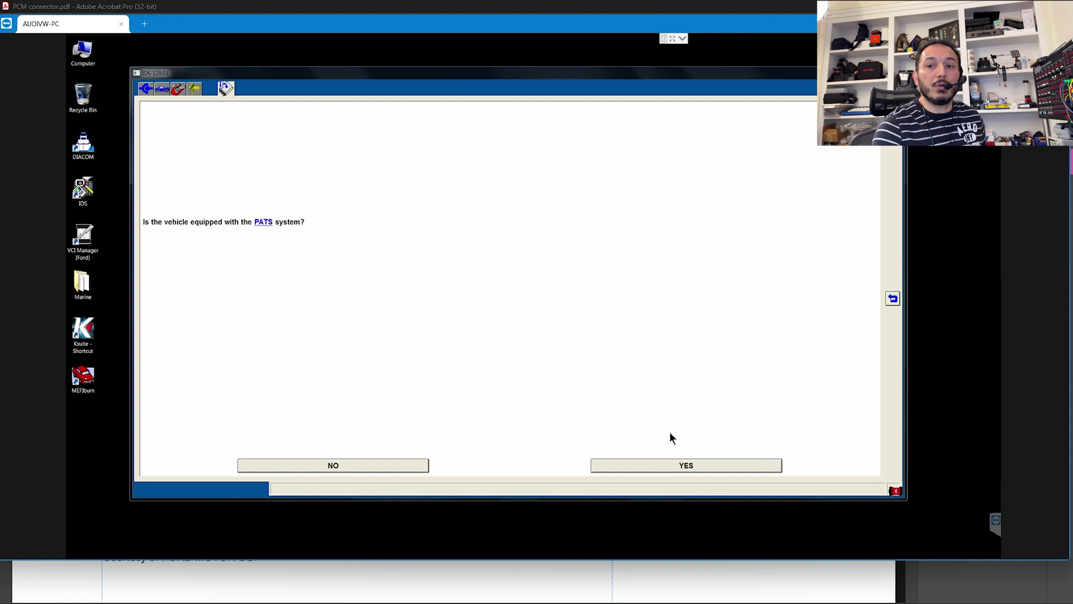
pyautogui.click(676, 466)
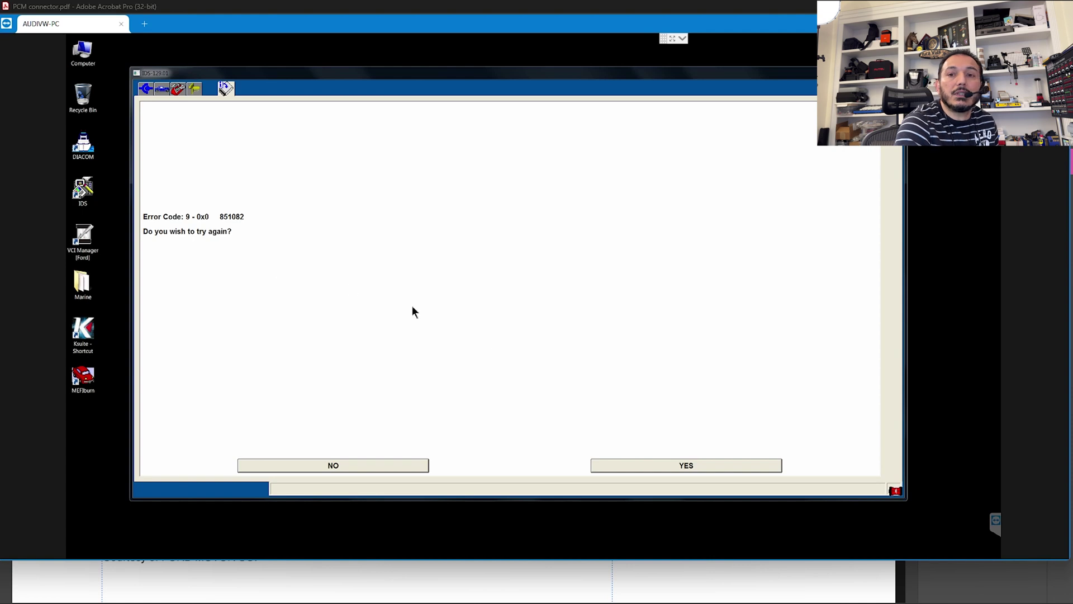
# Retry the PCM programming, acknowledge the ignition OFF, ON and OFF prompts, and continue to the module configuration parameters.
pyautogui.click(602, 464)
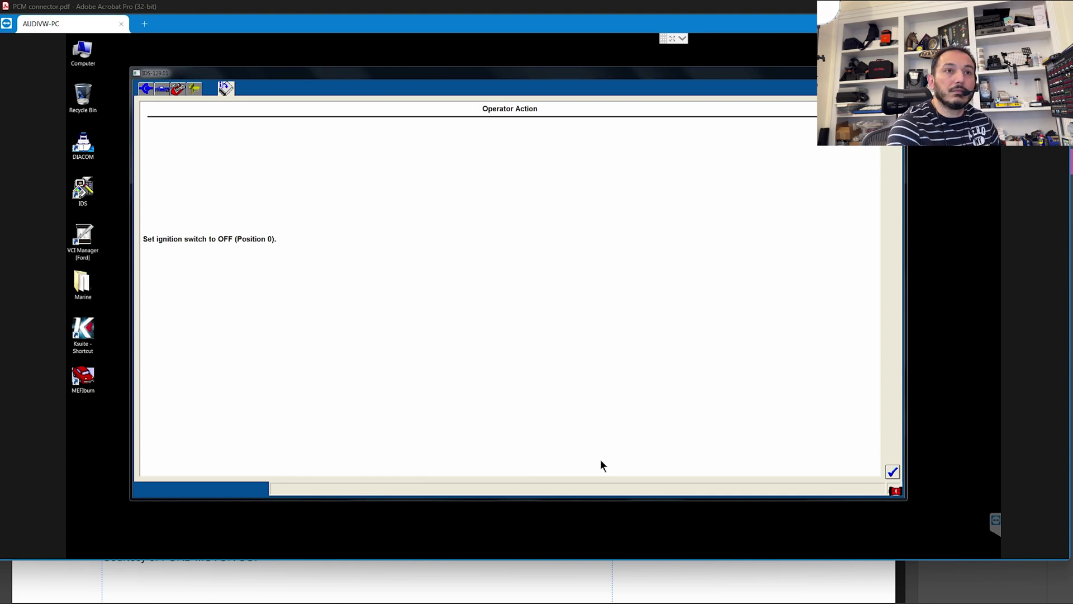
pyautogui.click(892, 472)
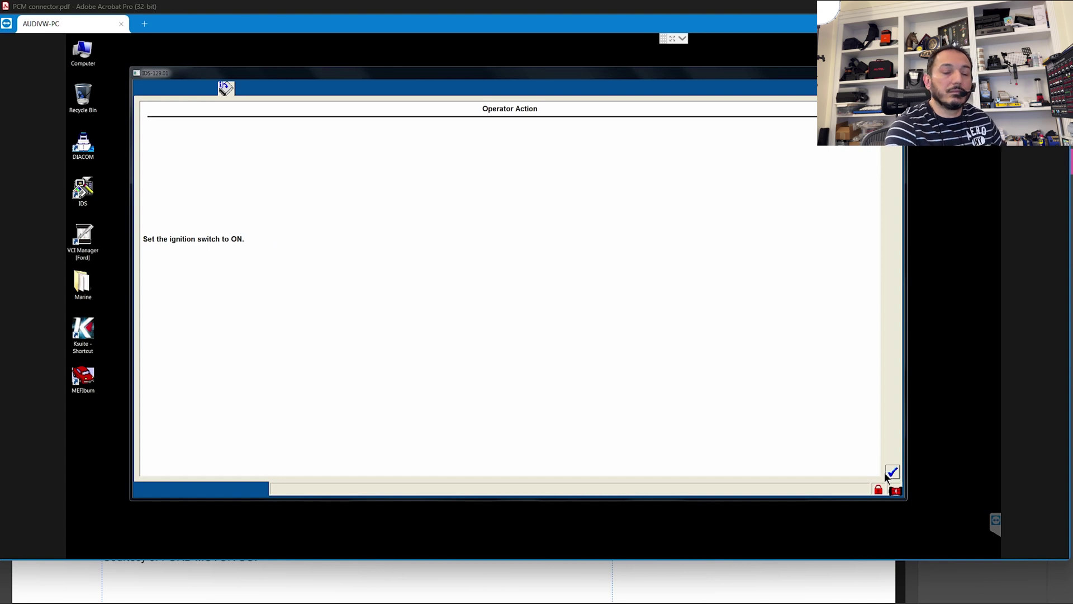
pyautogui.click(885, 473)
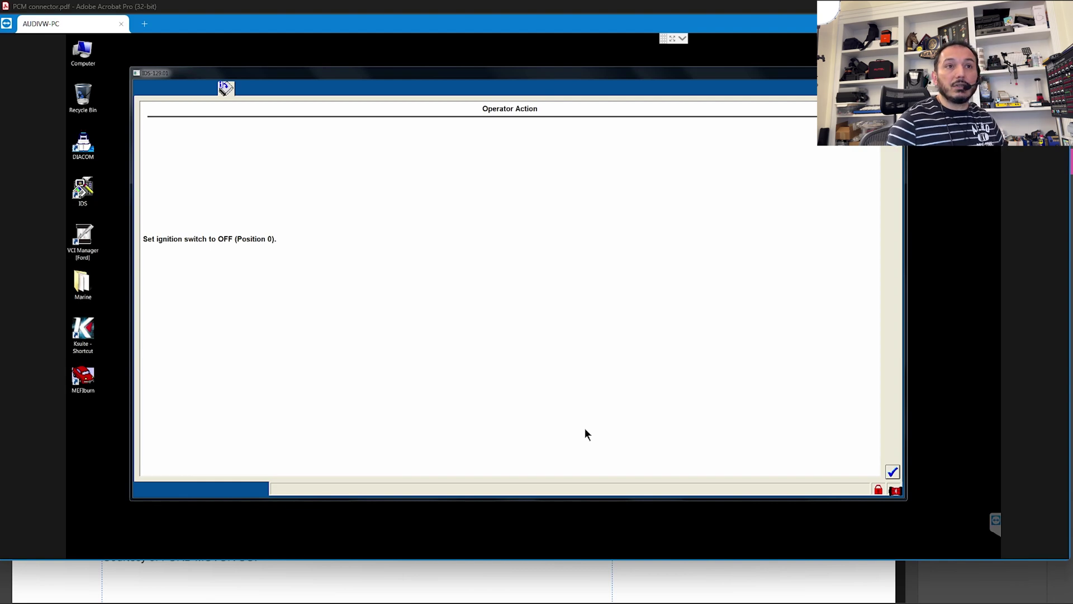
pyautogui.click(893, 473)
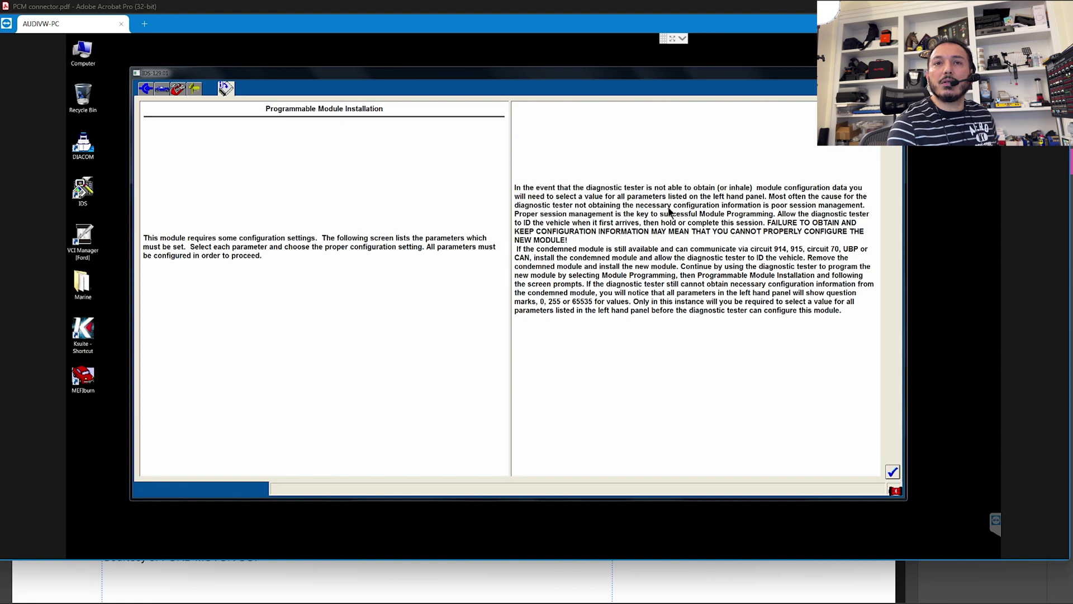
pyautogui.click(890, 471)
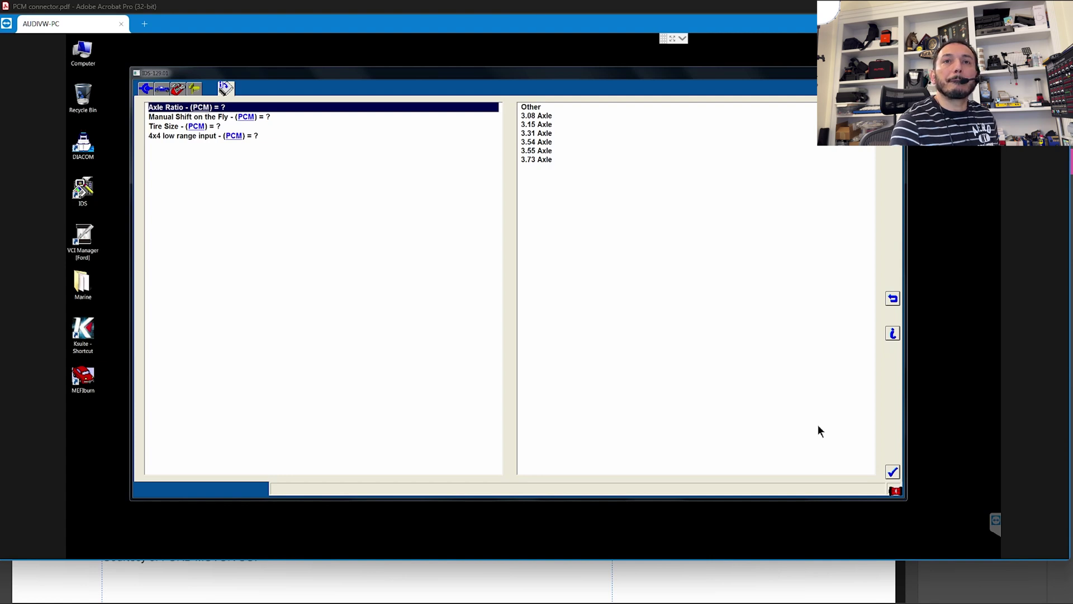
# Switch to the ProDemand page in Chrome for the 2000 Ford Pickup F150 and close the open wiring diagram.
pyautogui.moveTo(469, 590)
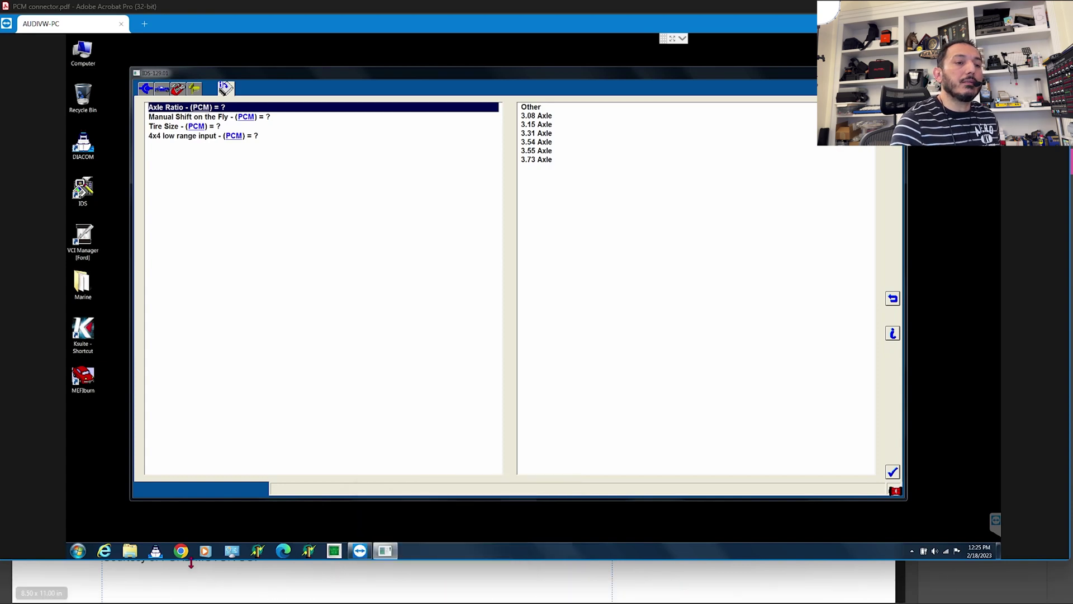
pyautogui.click(189, 580)
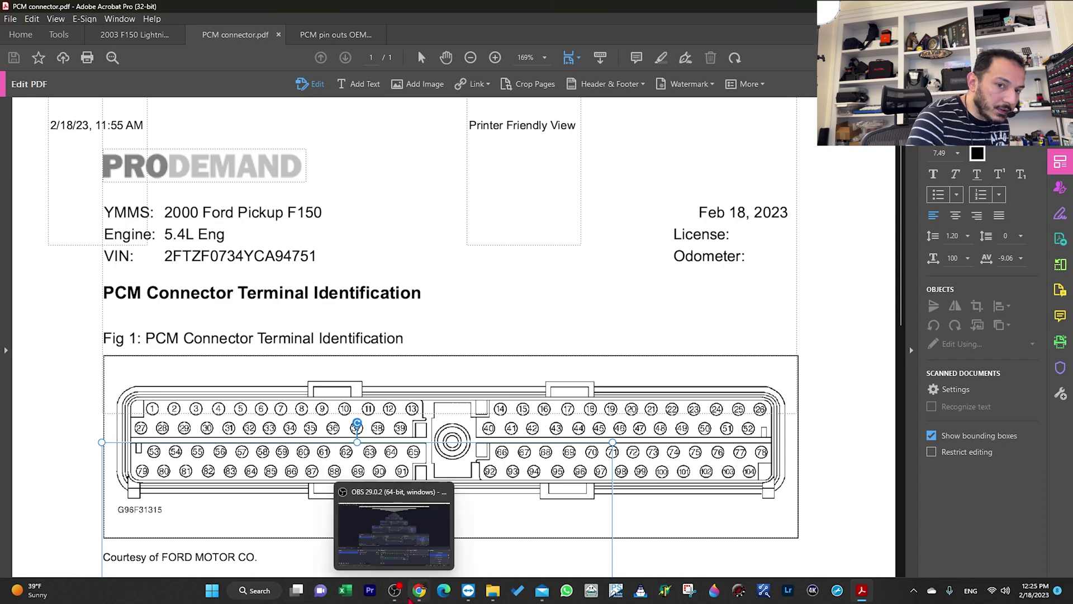
pyautogui.click(421, 595)
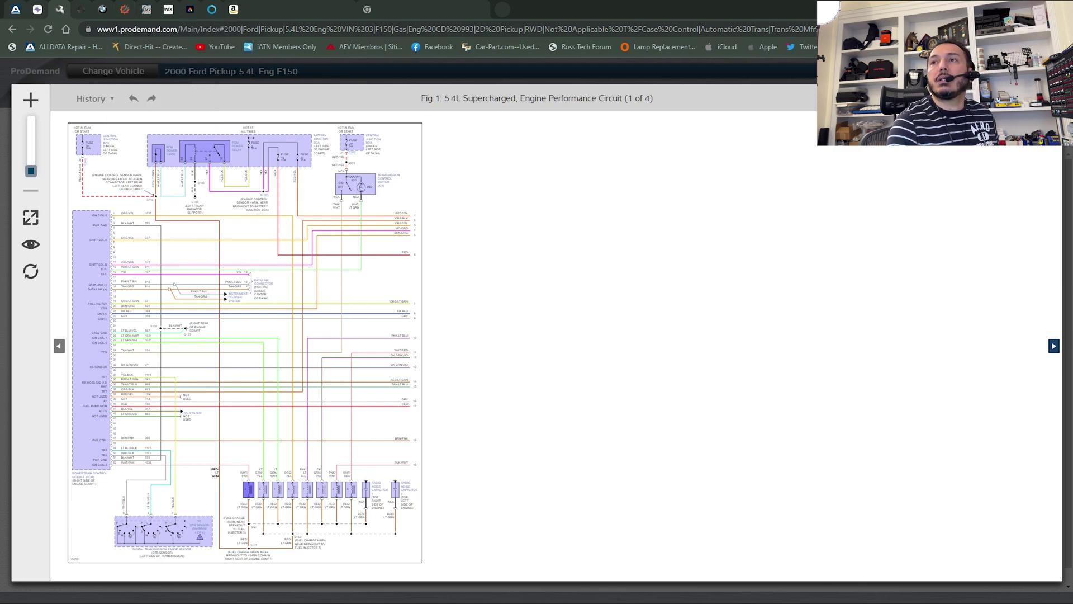
pyautogui.click(1046, 98)
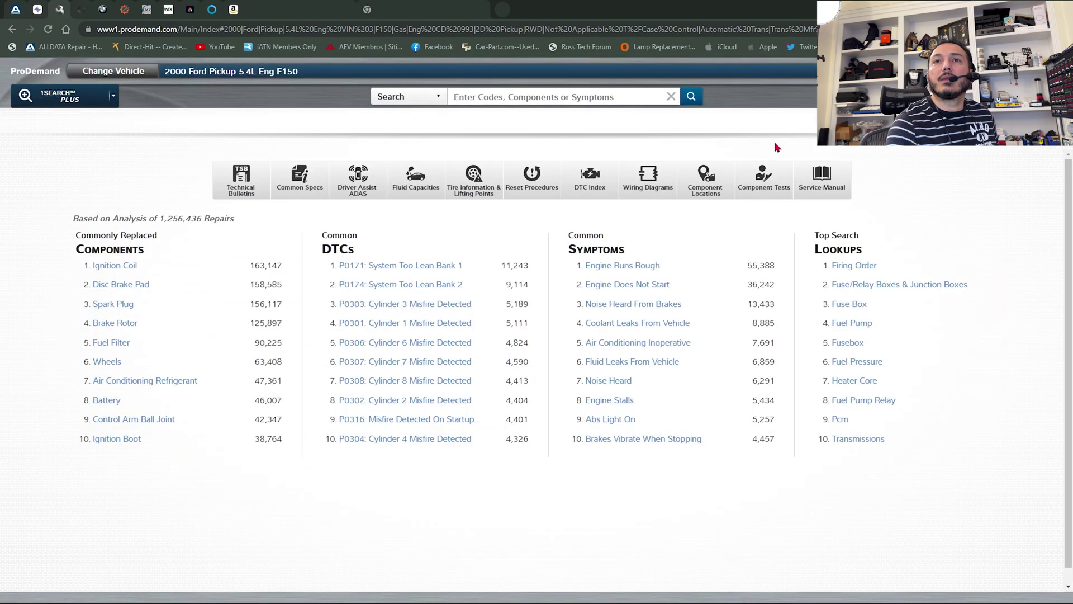
# Search ProDemand for "gear ratio".
pyautogui.click(595, 98)
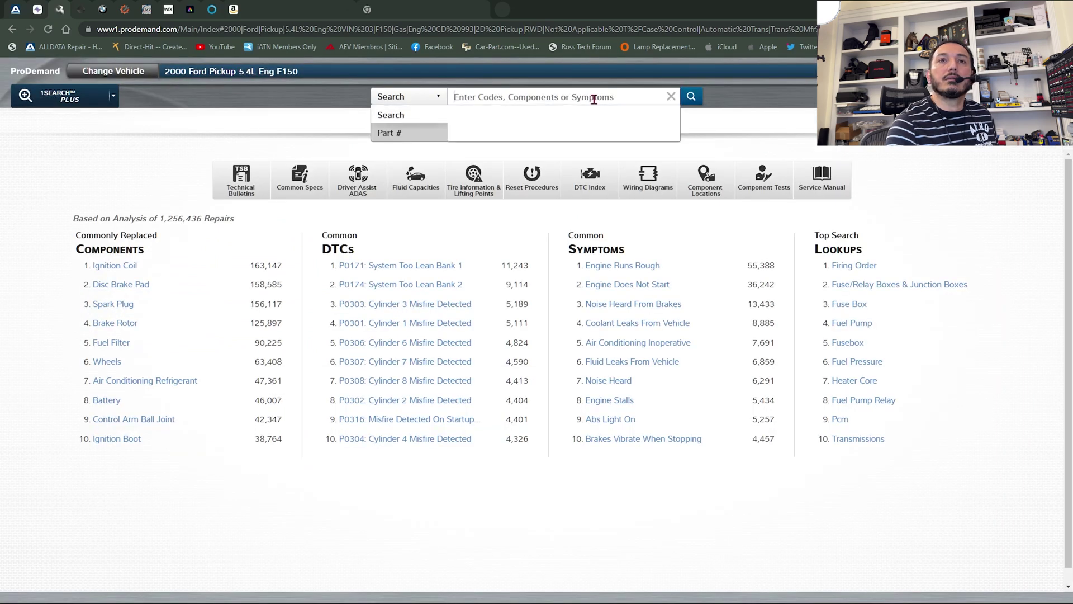
pyautogui.write('gear e')
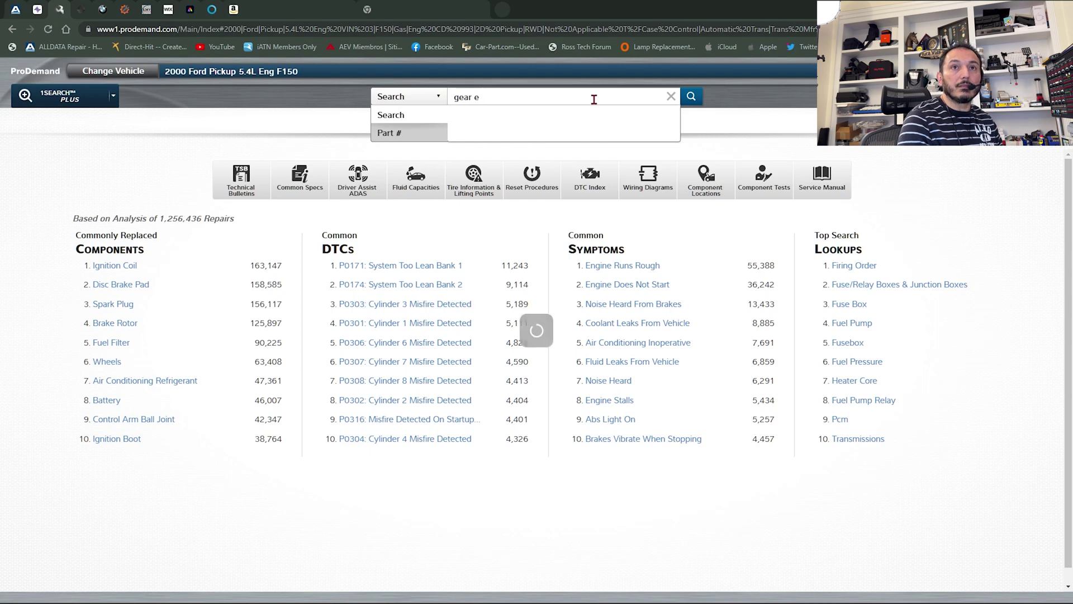
pyautogui.press('BackSpace')
pyautogui.write('ra')
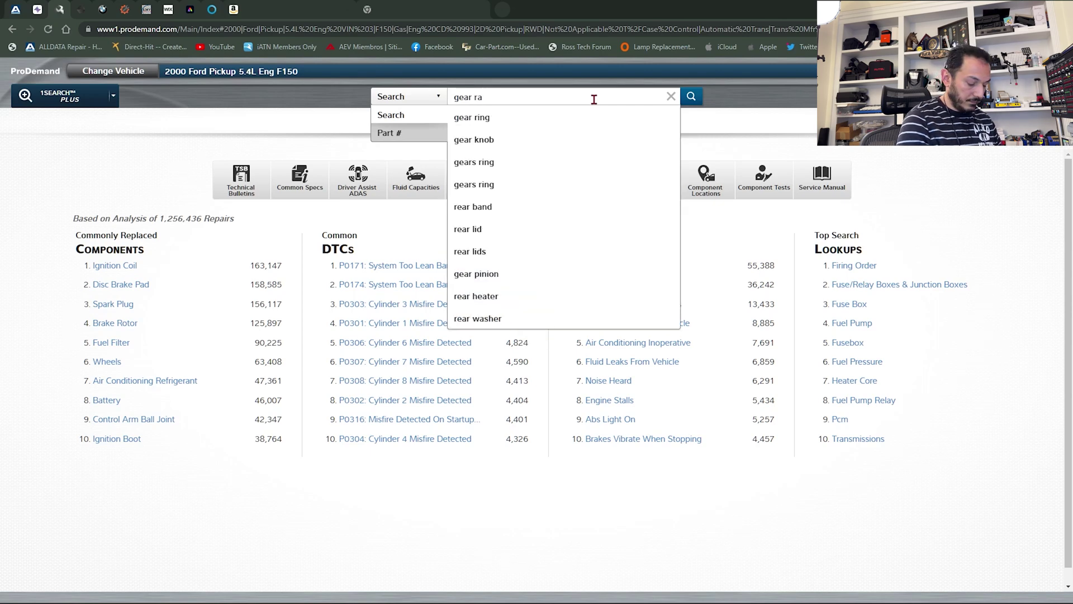
pyautogui.write('tio')
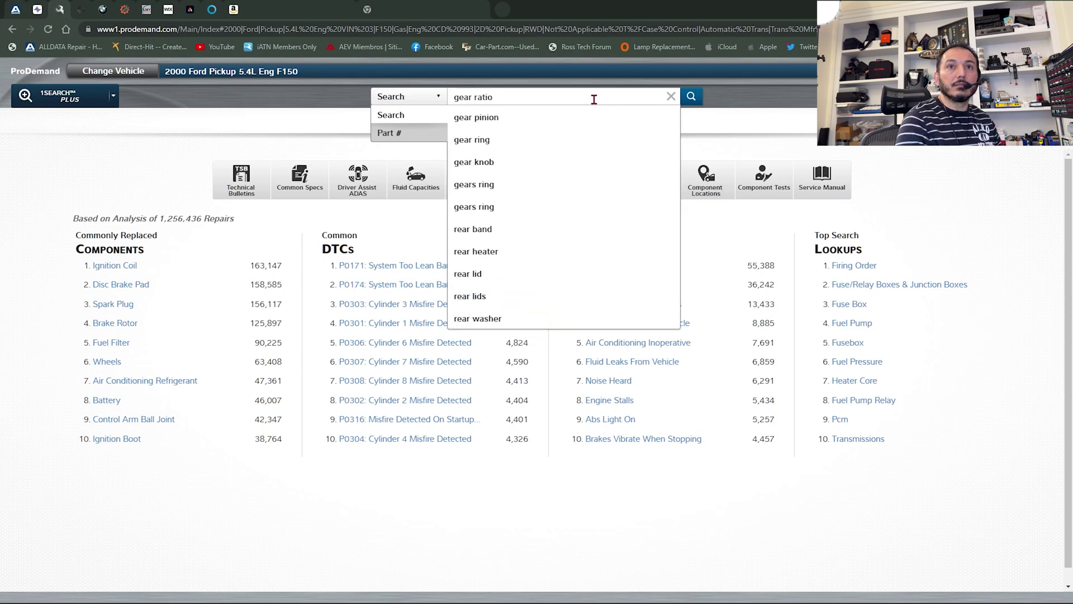
pyautogui.press('Return')
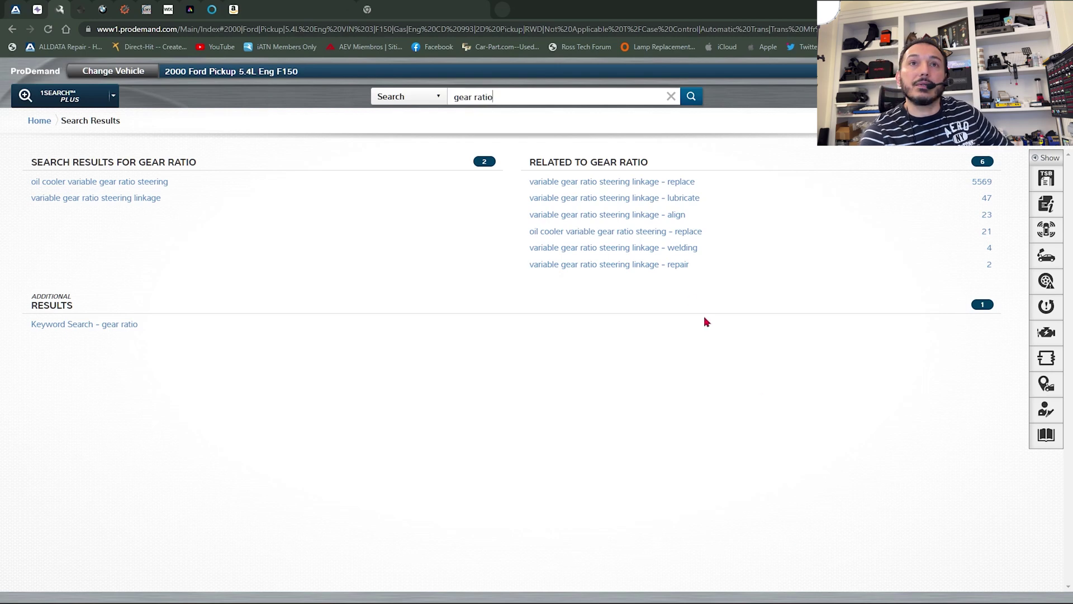
# Change the ProDemand search to "axle ratio" and run it.
pyautogui.doubleClick(470, 98)
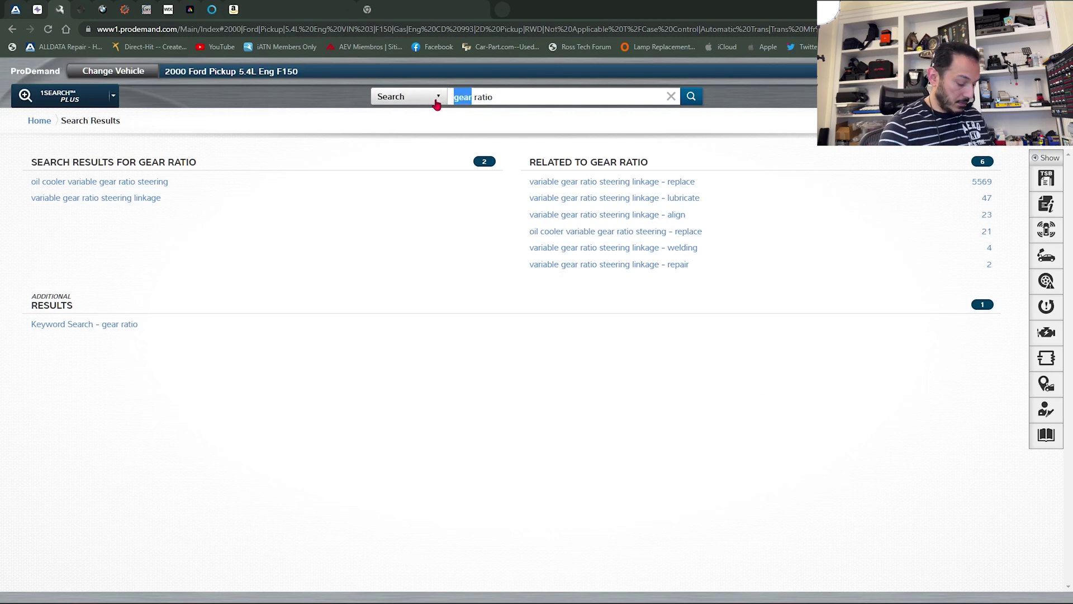
pyautogui.write('a')
pyautogui.click(436, 100)
pyautogui.write('xle')
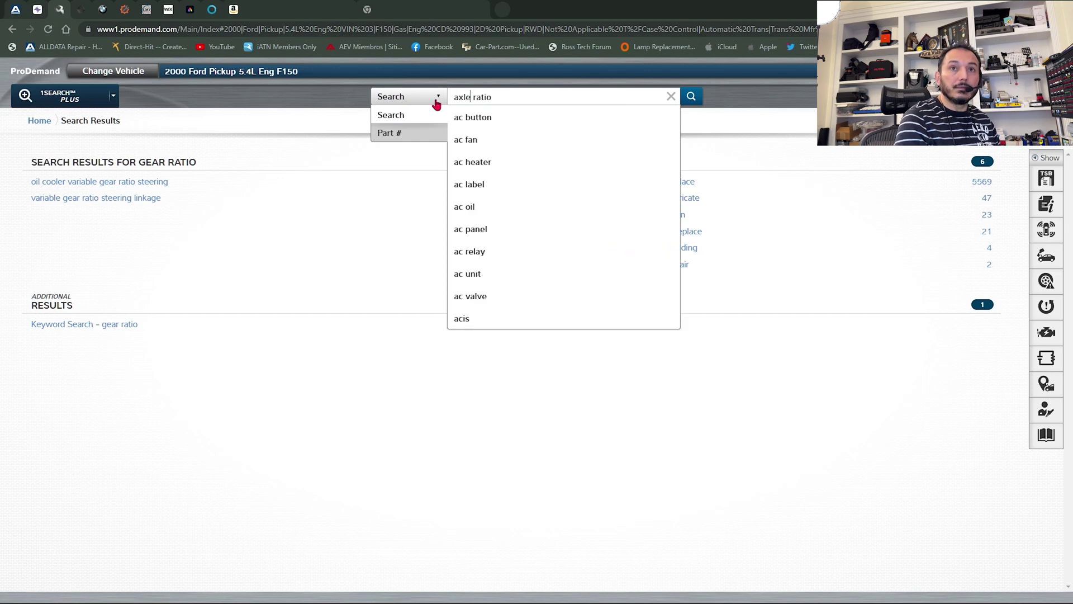
pyautogui.press('Return')
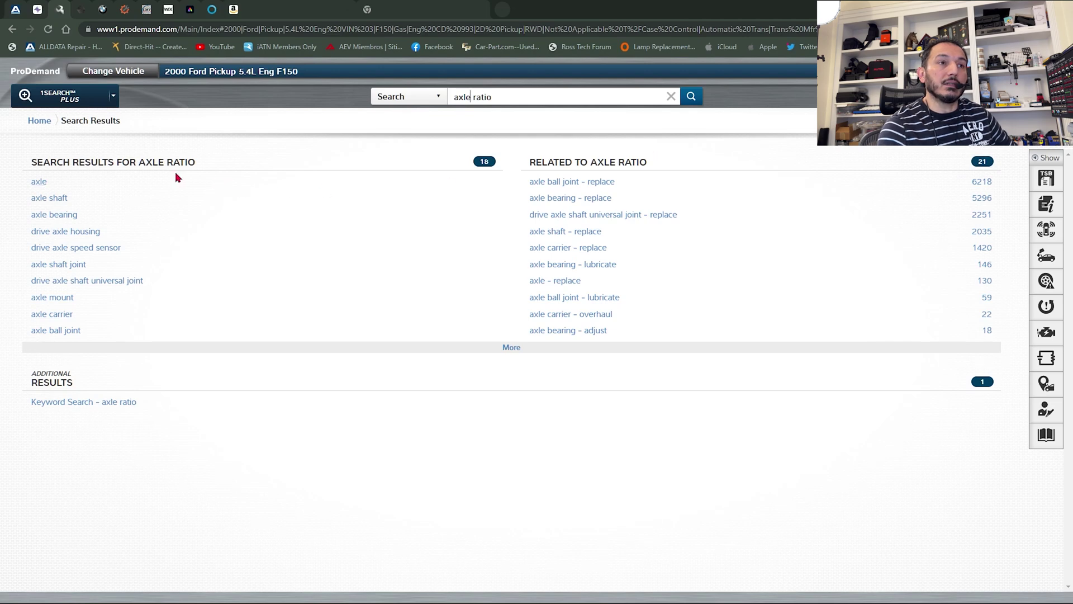
# Review the service manual keyword results for axle ratio and examine the 4R70W harsh 1-2 shift bulletin covering 3.31 or 3.55 axle ratios.
pyautogui.click(115, 409)
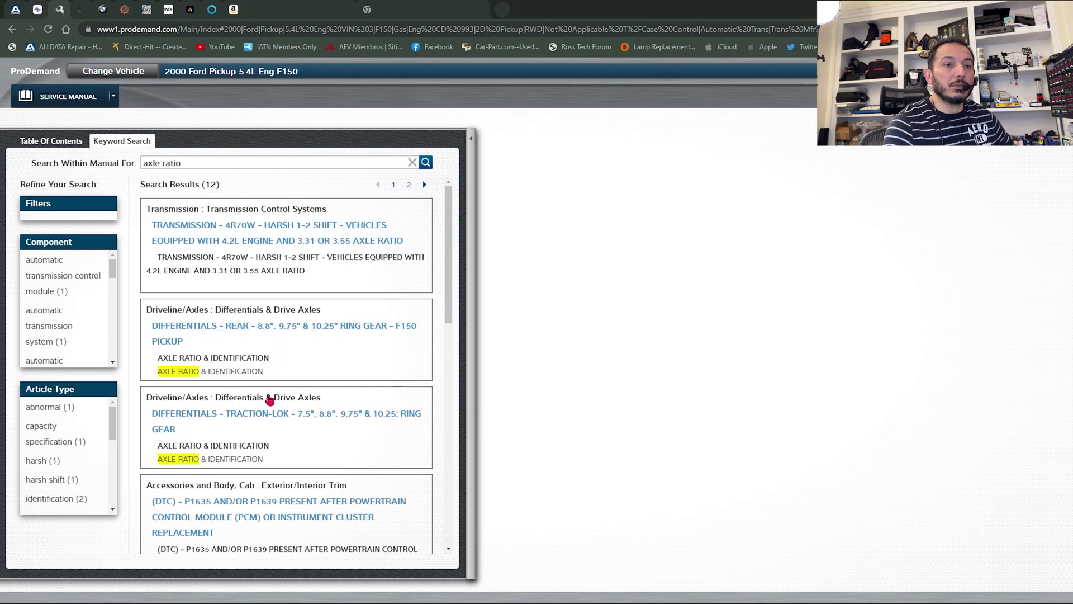
pyautogui.scroll(-4, 273, 425)
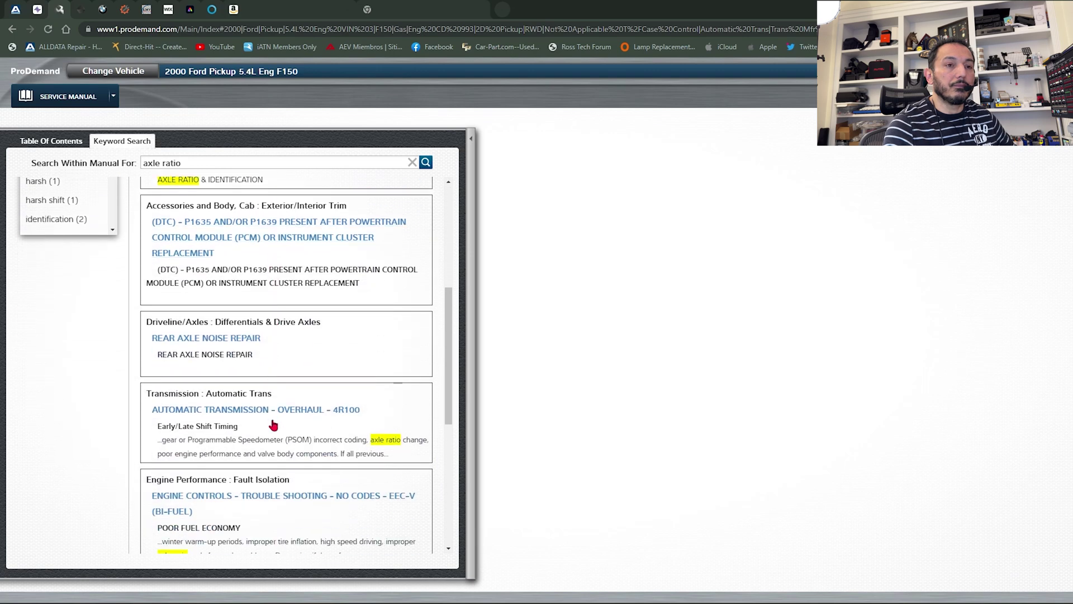
pyautogui.scroll(-2, 273, 426)
pyautogui.scroll(10, 273, 425)
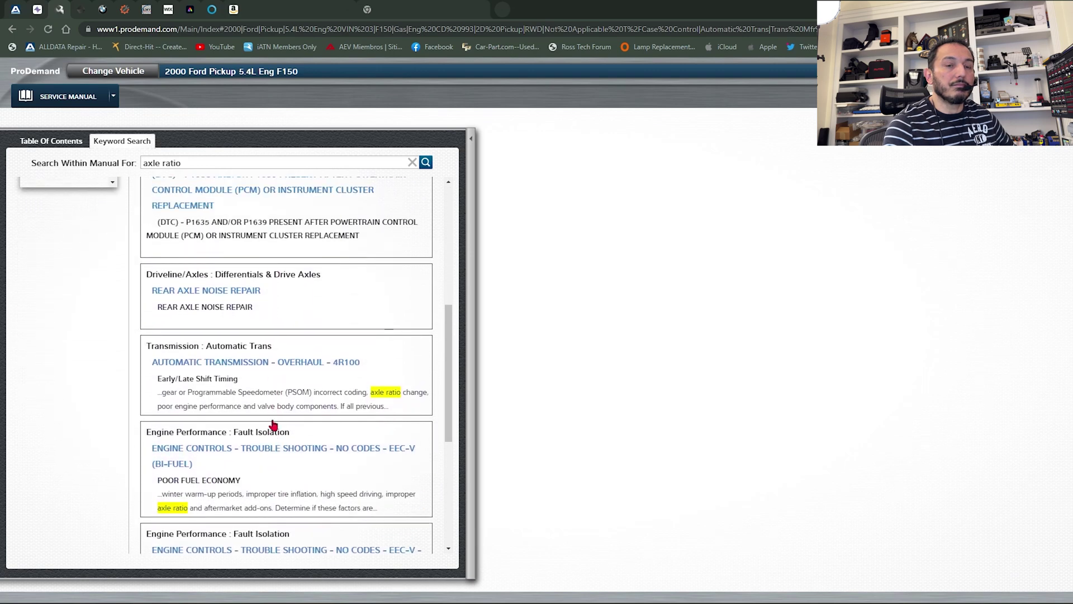
pyautogui.scroll(-1, 273, 425)
pyautogui.scroll(1, 310, 385)
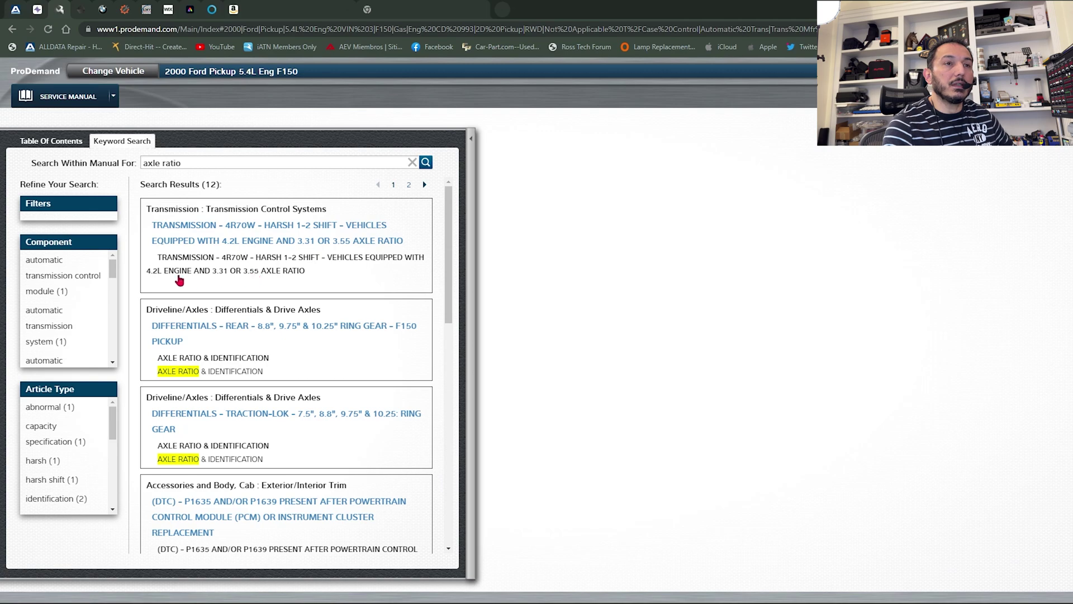
pyautogui.click(314, 246)
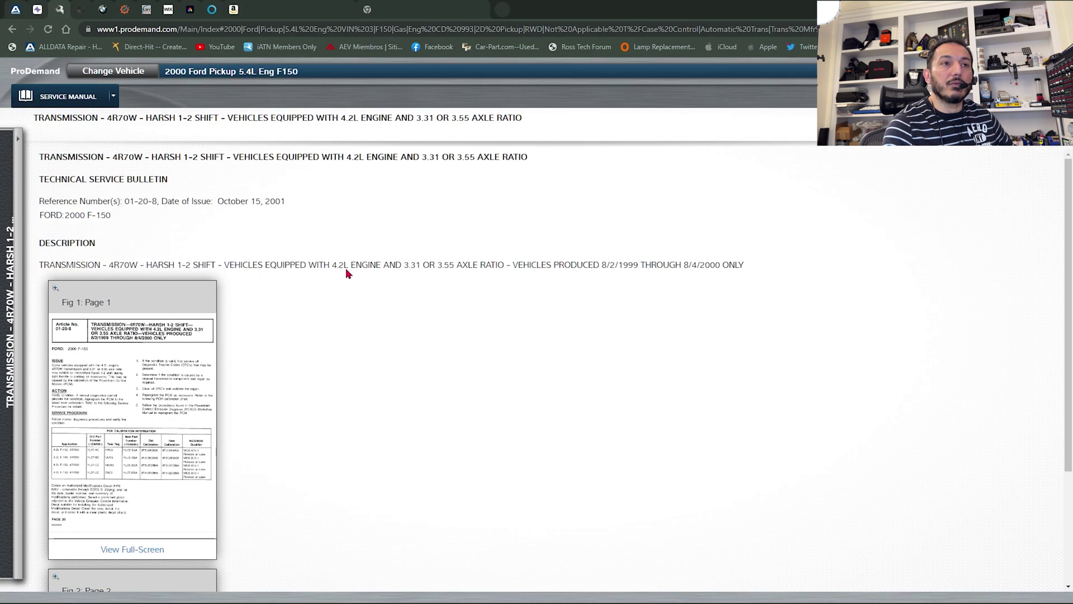
pyautogui.scroll(-3, 317, 364)
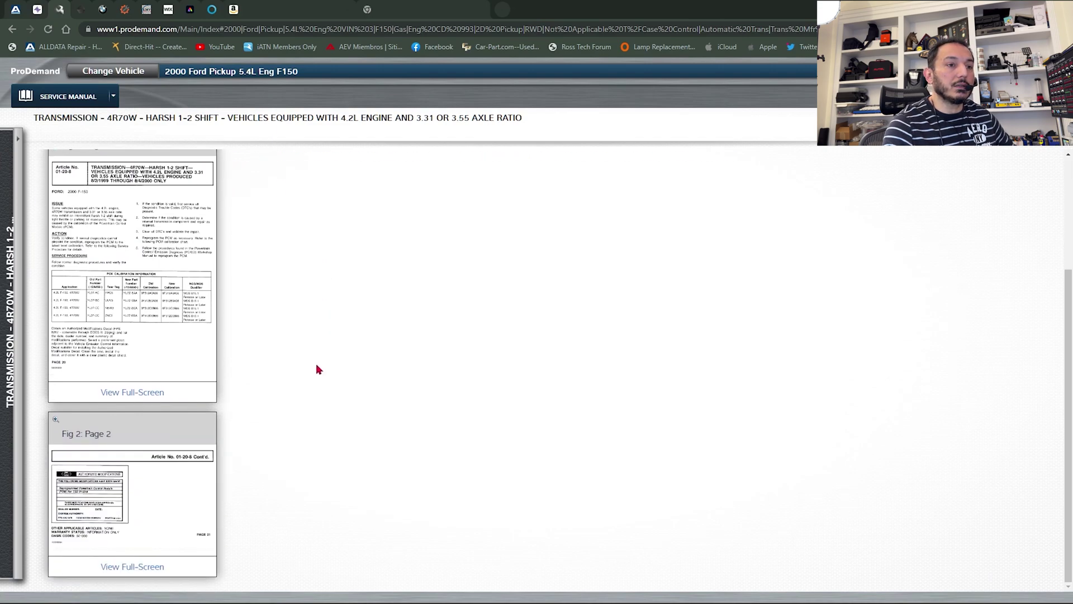
# Examine both pages of the 4R70W harsh 1-2 shift bulletin at full size, including the PCM calibration table.
pyautogui.click(184, 347)
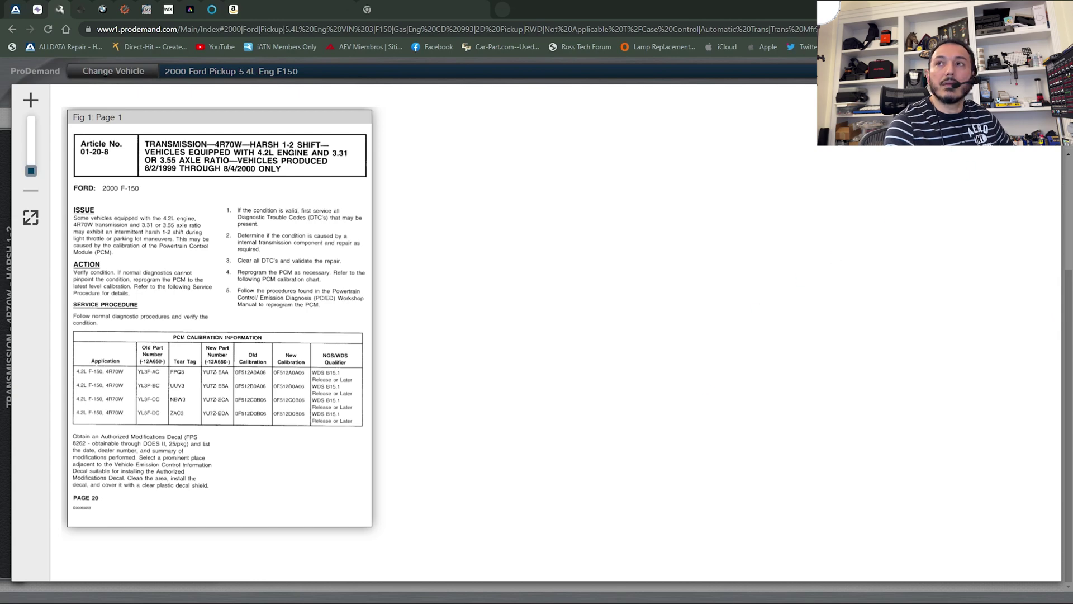
pyautogui.click(590, 337)
pyautogui.click(116, 492)
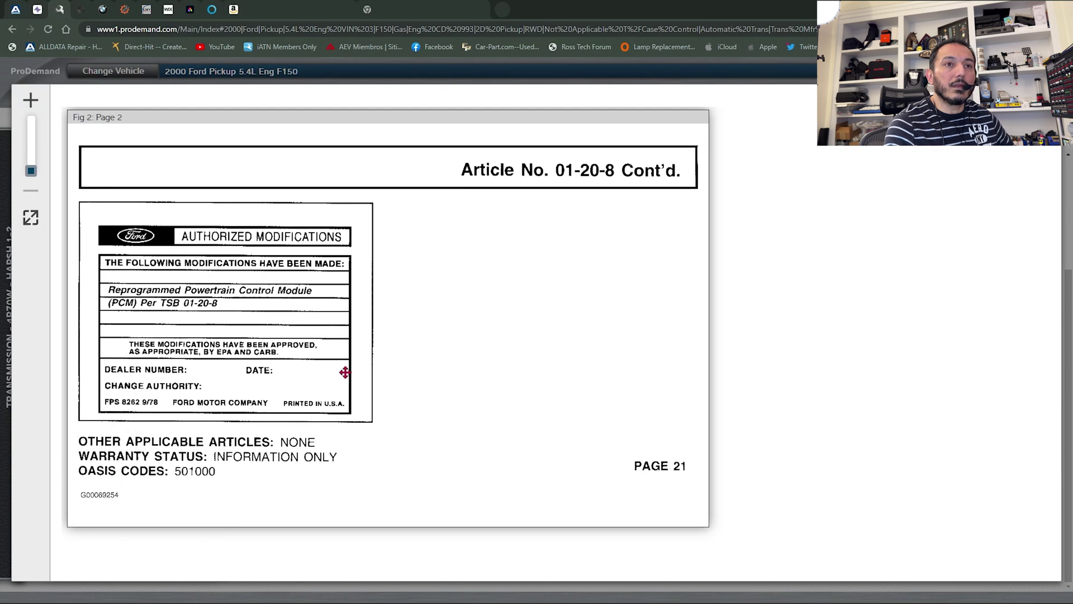
pyautogui.press('Escape')
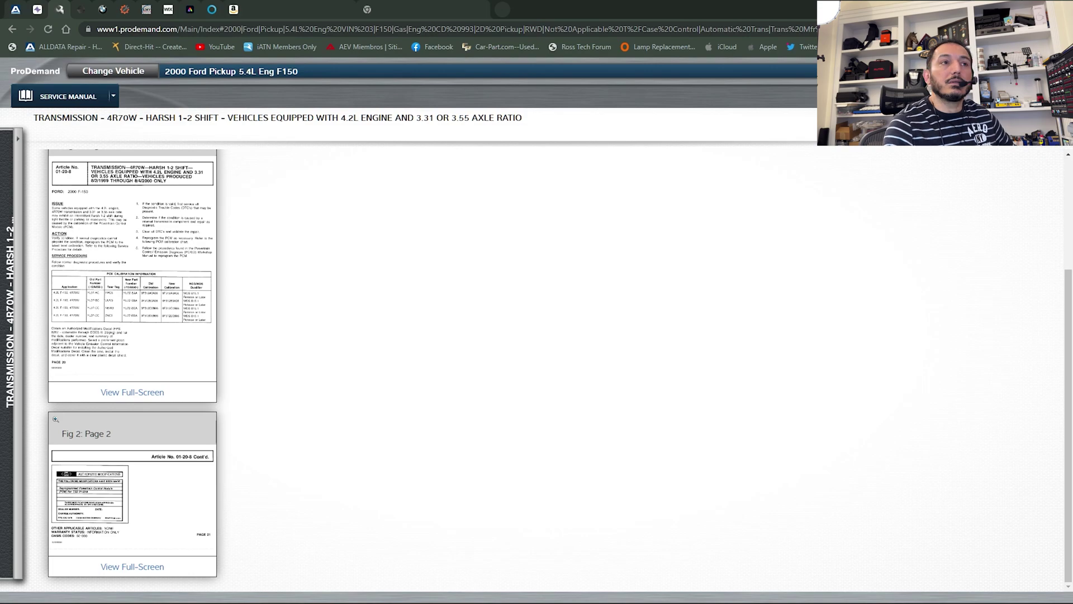
# Open the F150 rear differentials article from the keyword results and read its Axle Ratio & Identification and Differential Specifications sections.
pyautogui.click(9, 351)
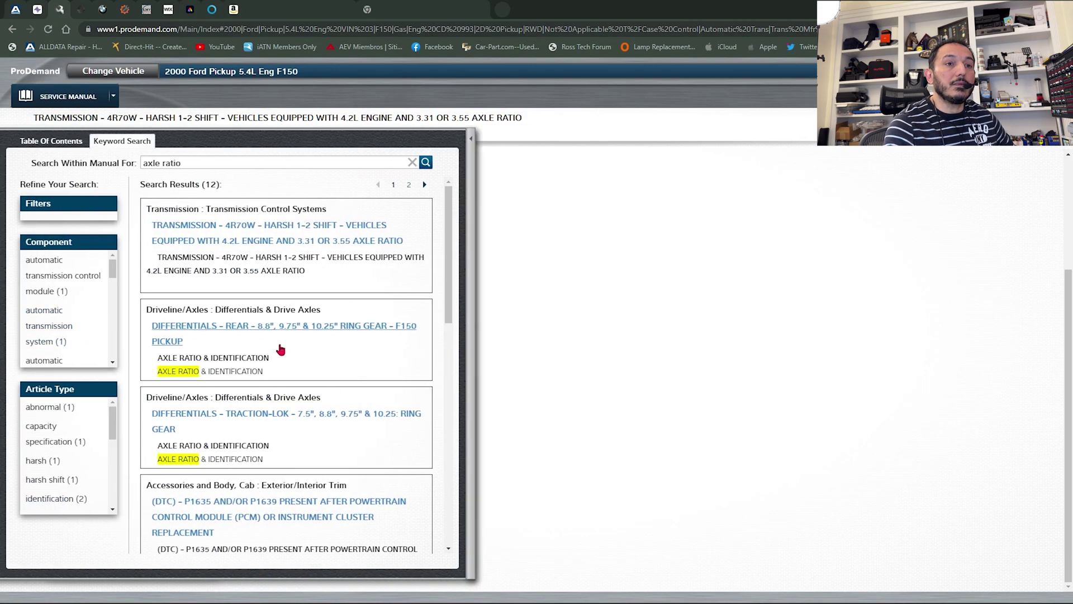
pyautogui.click(281, 348)
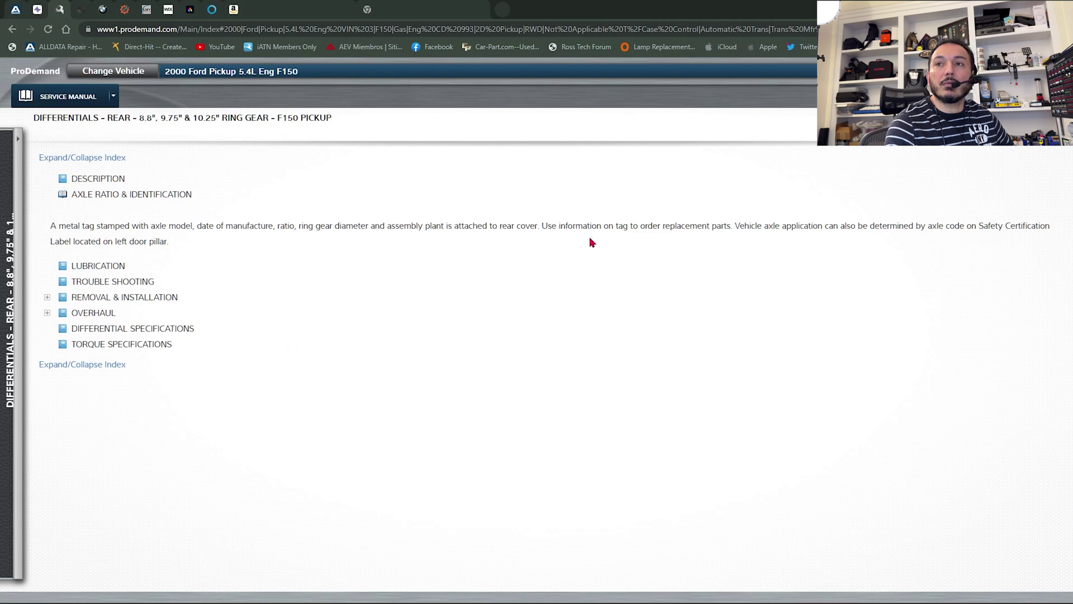
pyautogui.click(120, 202)
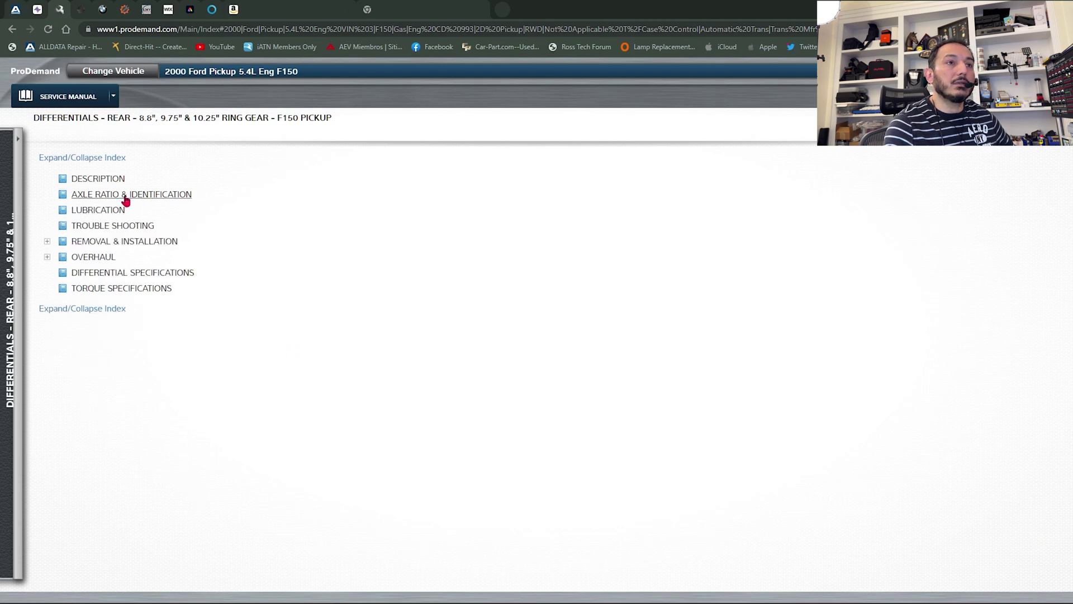
pyautogui.click(125, 199)
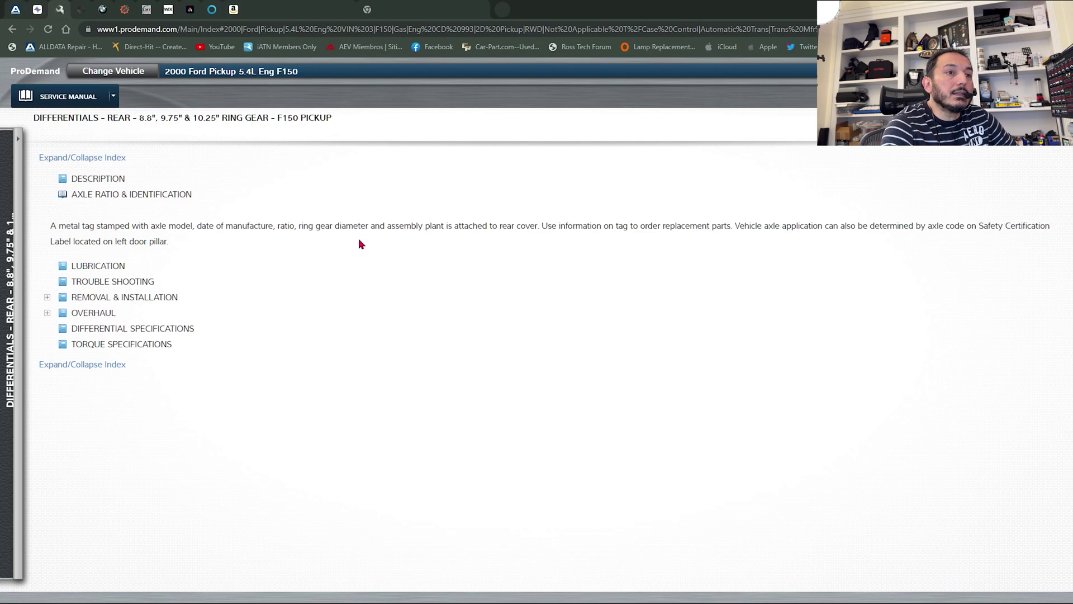
pyautogui.click(148, 332)
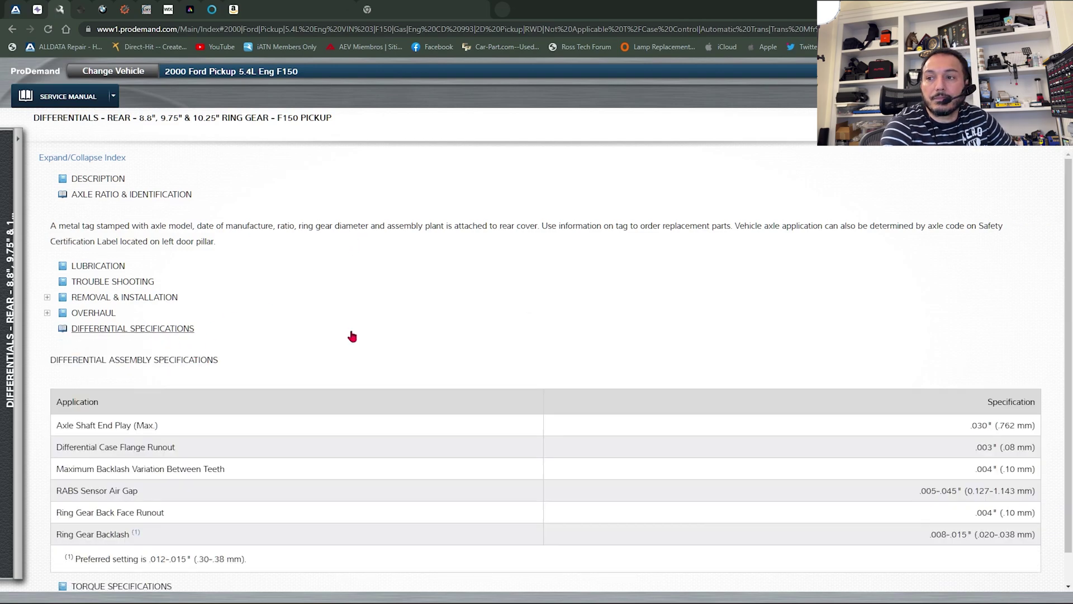
pyautogui.scroll(-1, 352, 337)
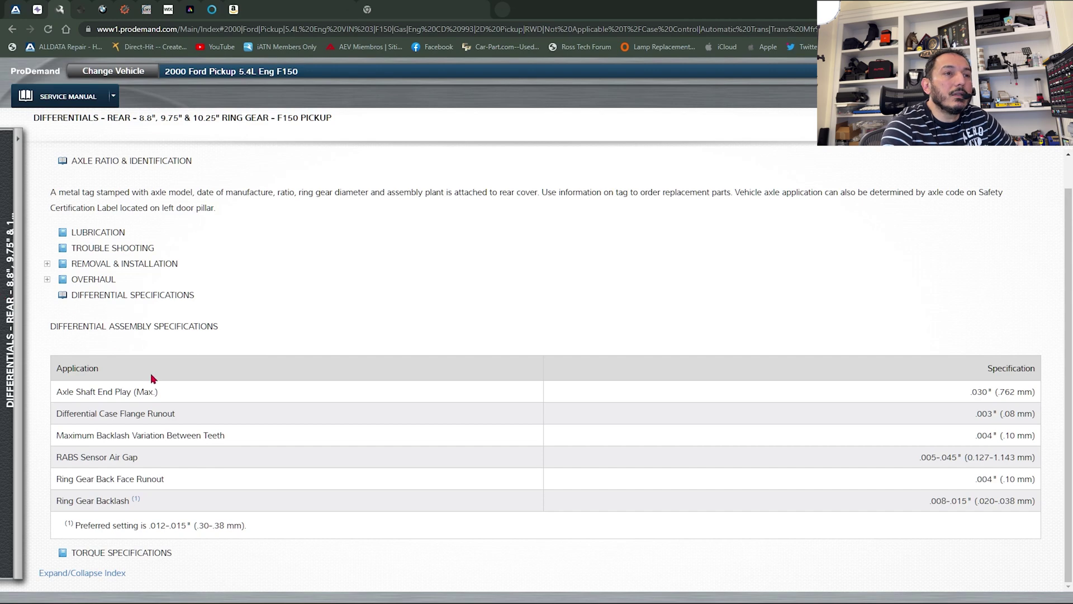
# Check the remaining axle ratio results, including page 2, and read through the General PCM Programming Procedures bulletin.
pyautogui.click(15, 326)
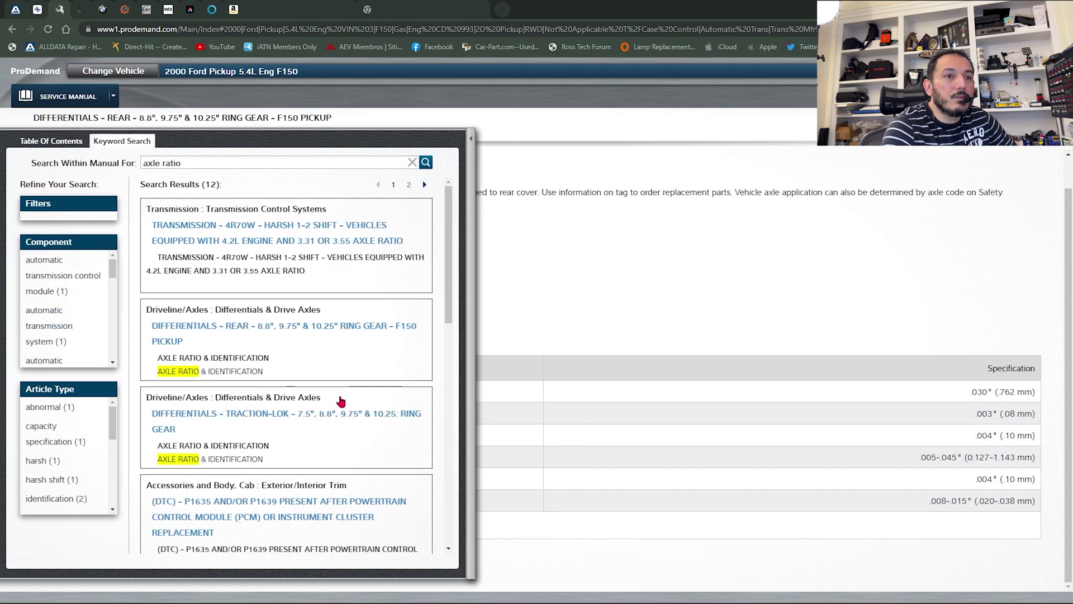
pyautogui.scroll(-2, 341, 401)
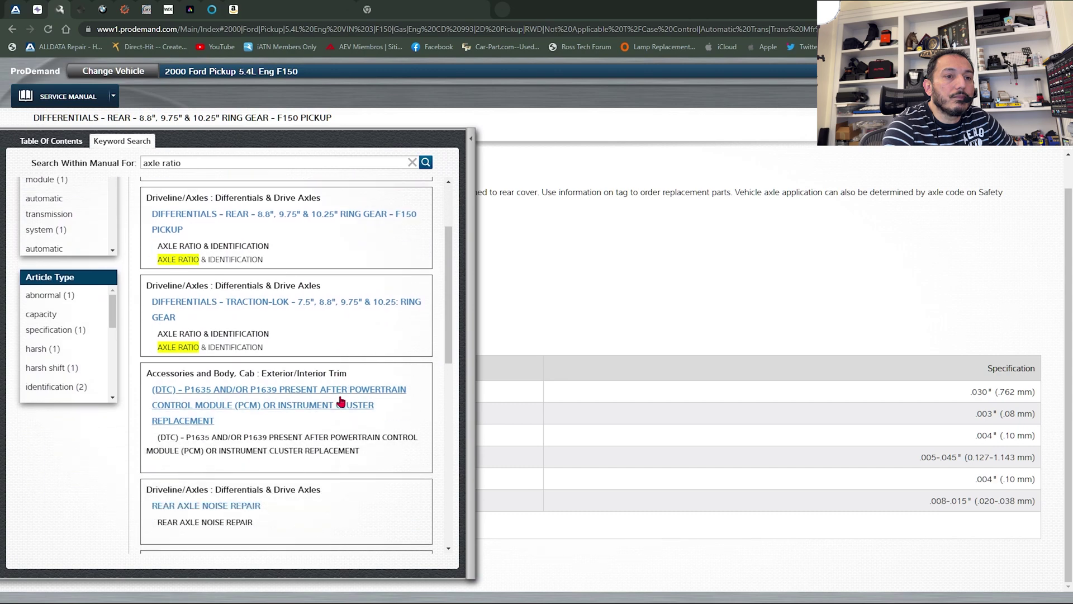
pyautogui.scroll(2, 341, 400)
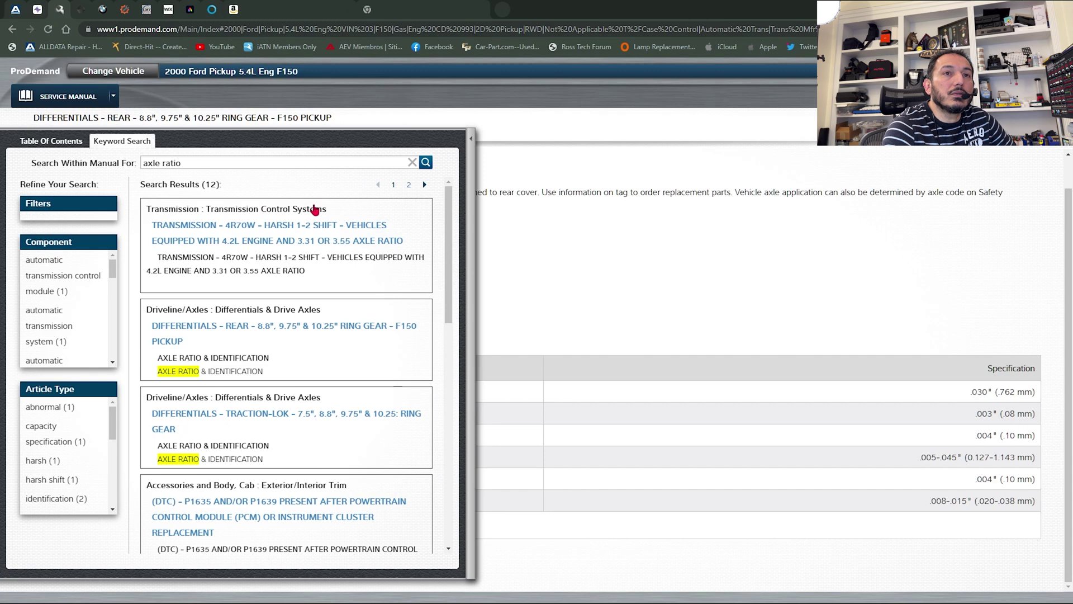
pyautogui.click(409, 185)
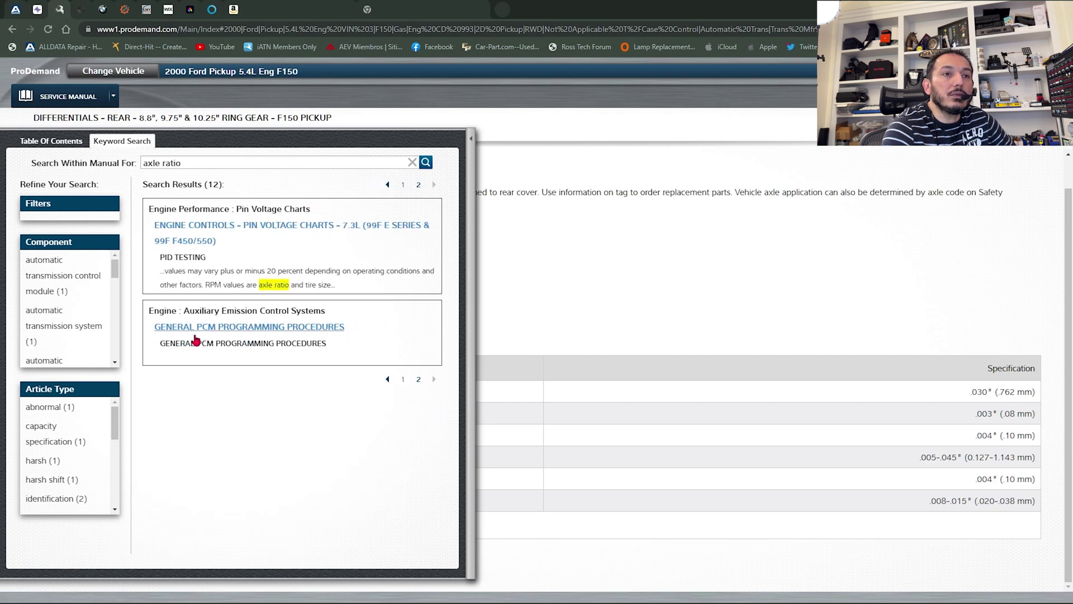
pyautogui.click(210, 327)
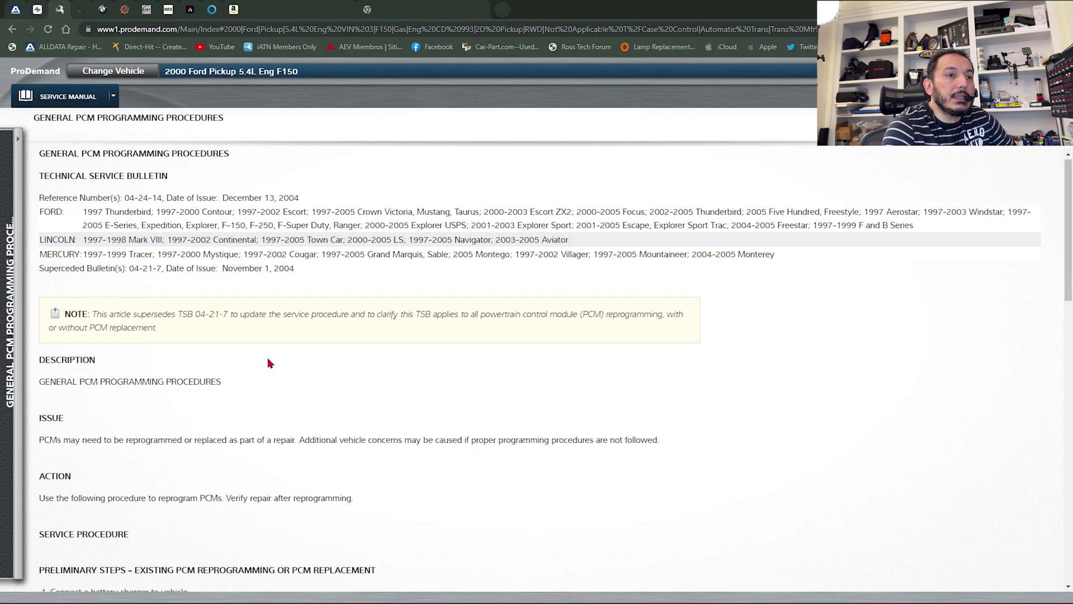
pyautogui.scroll(-7, 269, 364)
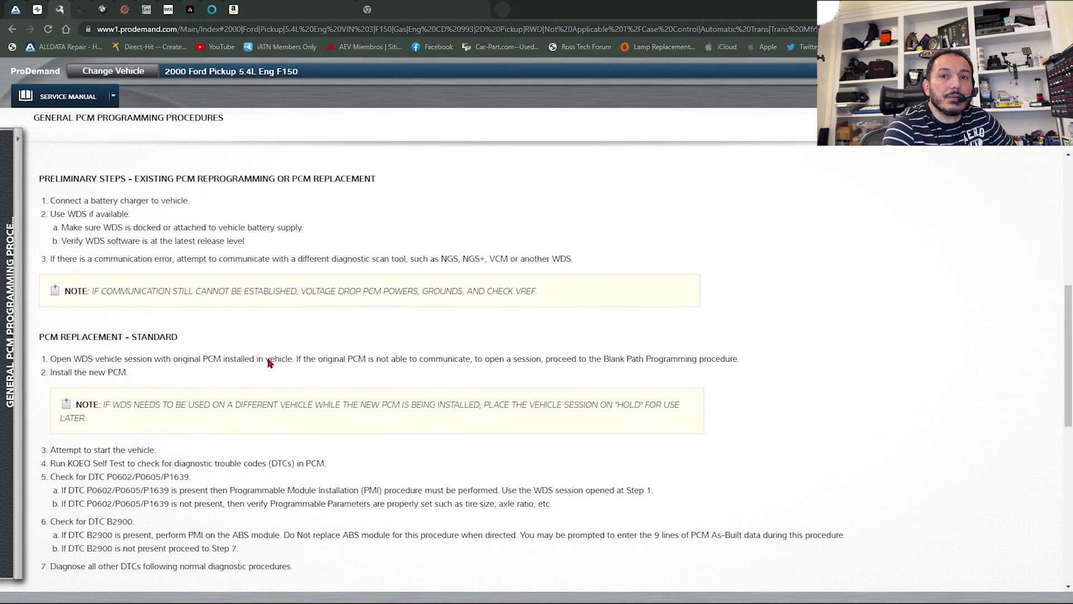
pyautogui.scroll(-3, 269, 363)
pyautogui.scroll(-6, 269, 364)
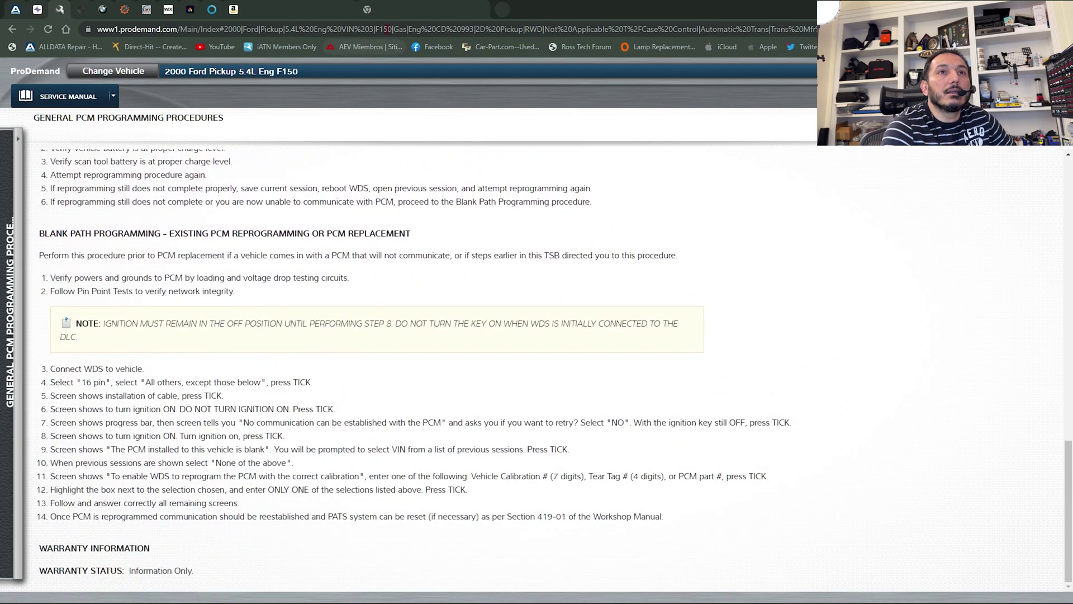
# Search Google for "2000 ford f150 lightning axle ratio" in the blank browser page.
pyautogui.click(391, 9)
pyautogui.click(470, 235)
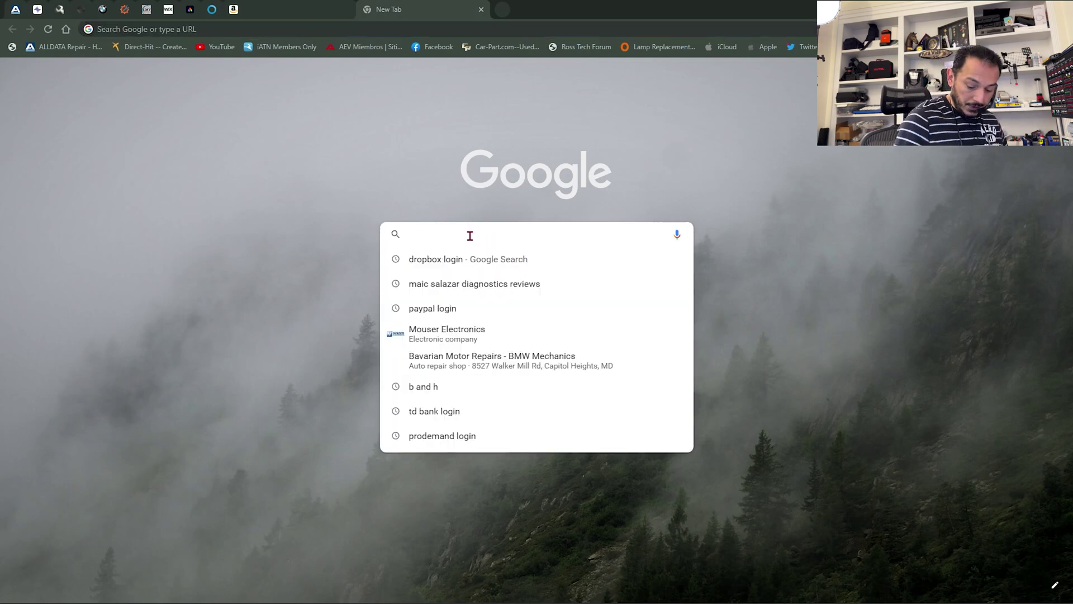
pyautogui.write('2000')
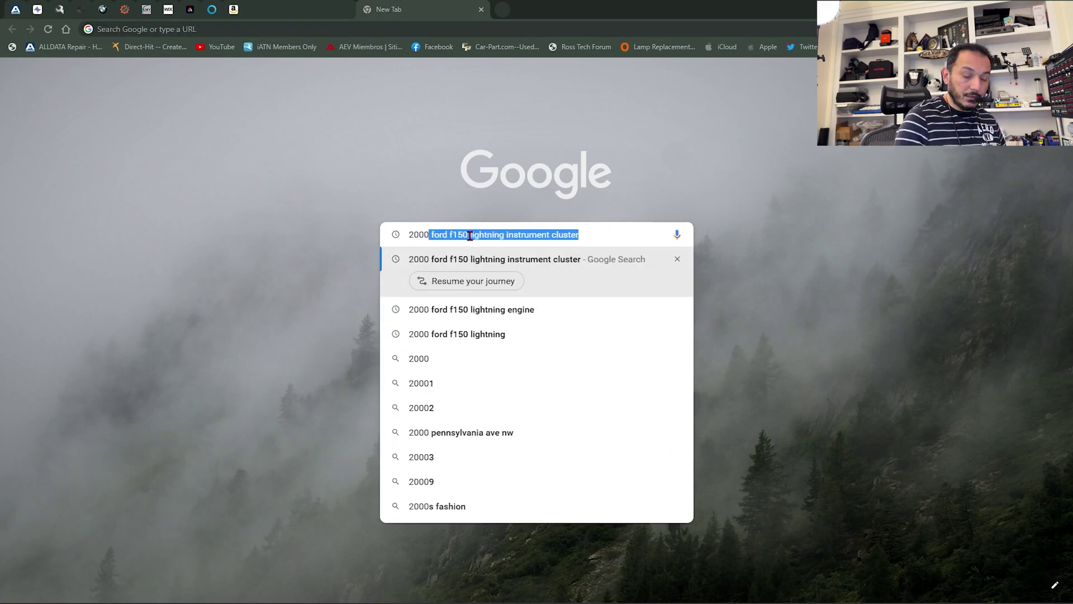
pyautogui.write(' ford f')
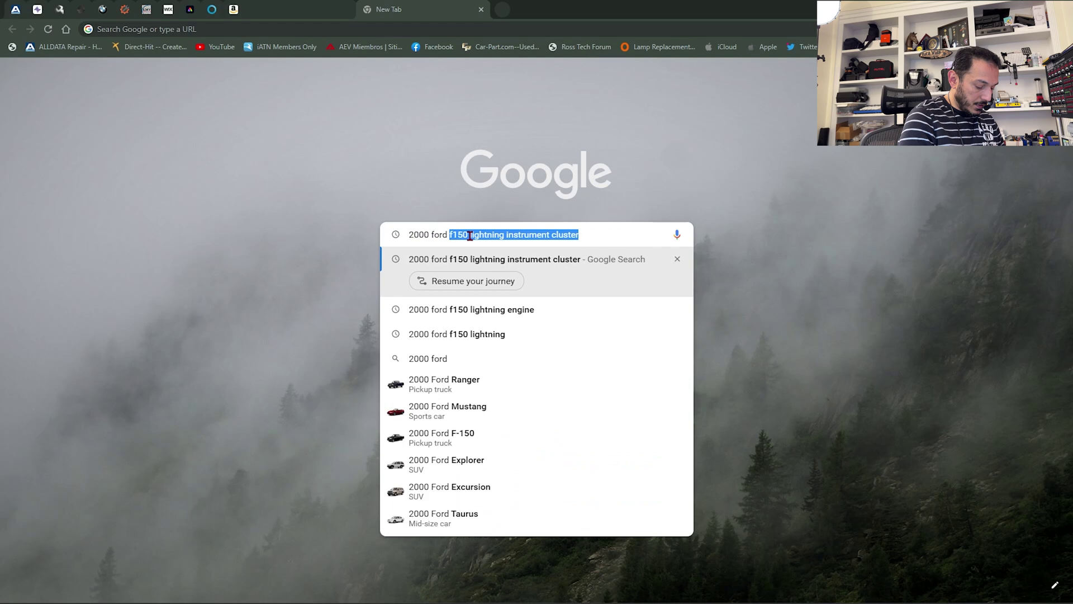
pyautogui.write('150 l')
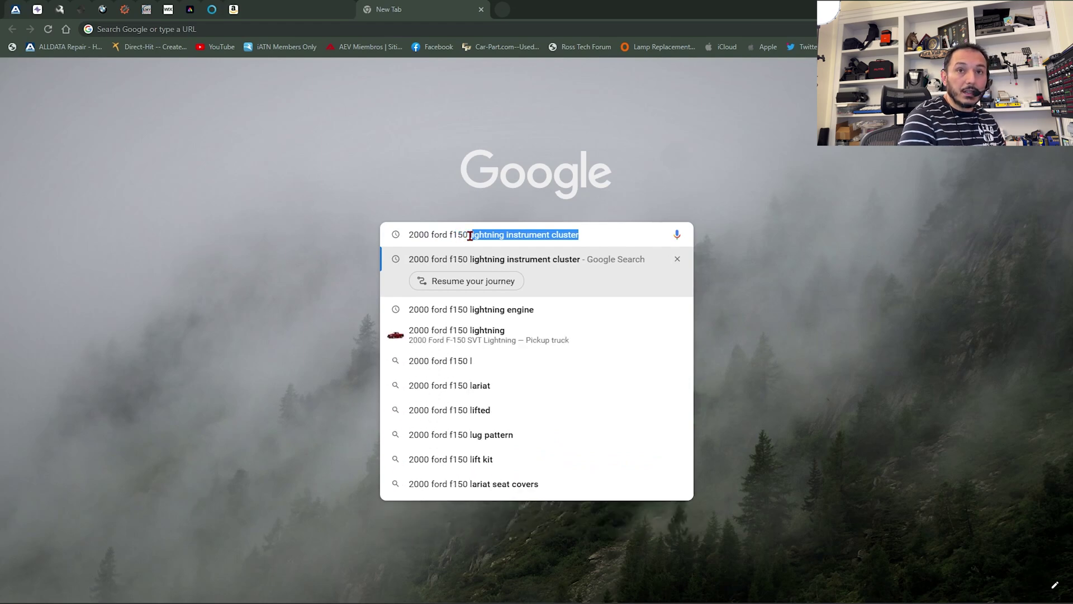
pyautogui.press('Right')
pyautogui.press('BackSpace')
pyautogui.press('BackSpace')
pyautogui.press('BackSpace')
pyautogui.press('BackSpace')
pyautogui.press('BackSpace')
pyautogui.press('BackSpace')
pyautogui.press('BackSpace')
pyautogui.press('BackSpace')
pyautogui.press('BackSpace')
pyautogui.press('BackSpace')
pyautogui.press('BackSpace')
pyautogui.press('BackSpace')
pyautogui.press('BackSpace')
pyautogui.press('BackSpace')
pyautogui.press('BackSpace')
pyautogui.press('BackSpace')
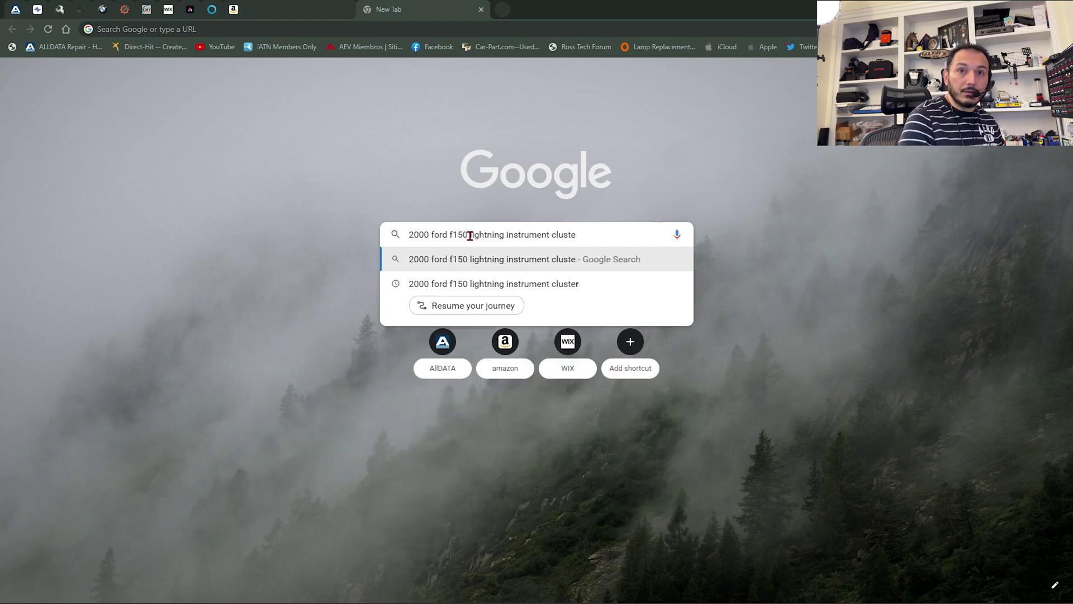
pyautogui.press('BackSpace')
pyautogui.press('BackSpace')
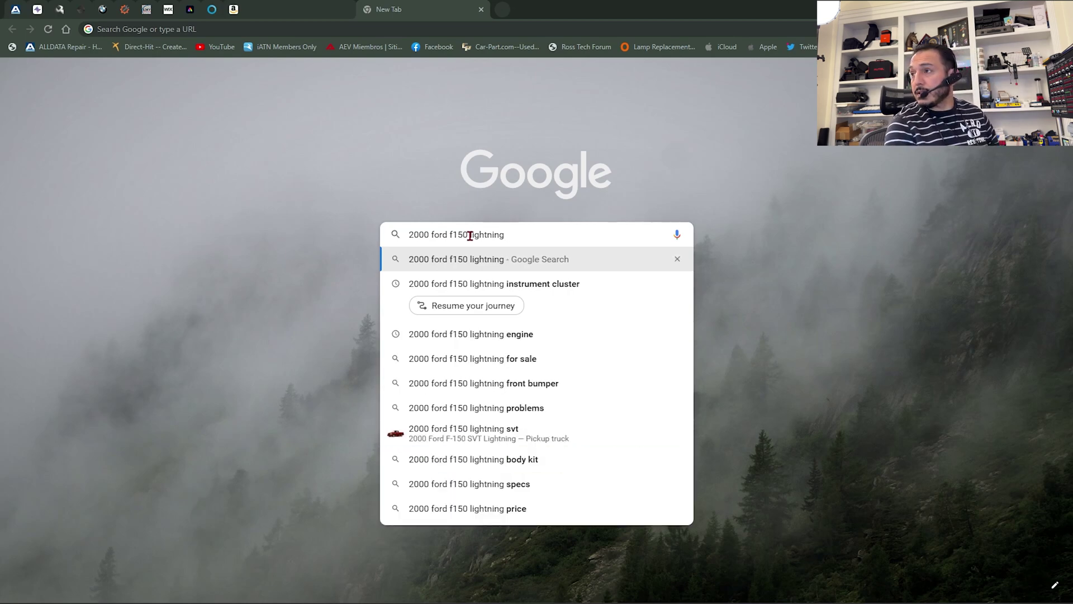
pyautogui.write('a')
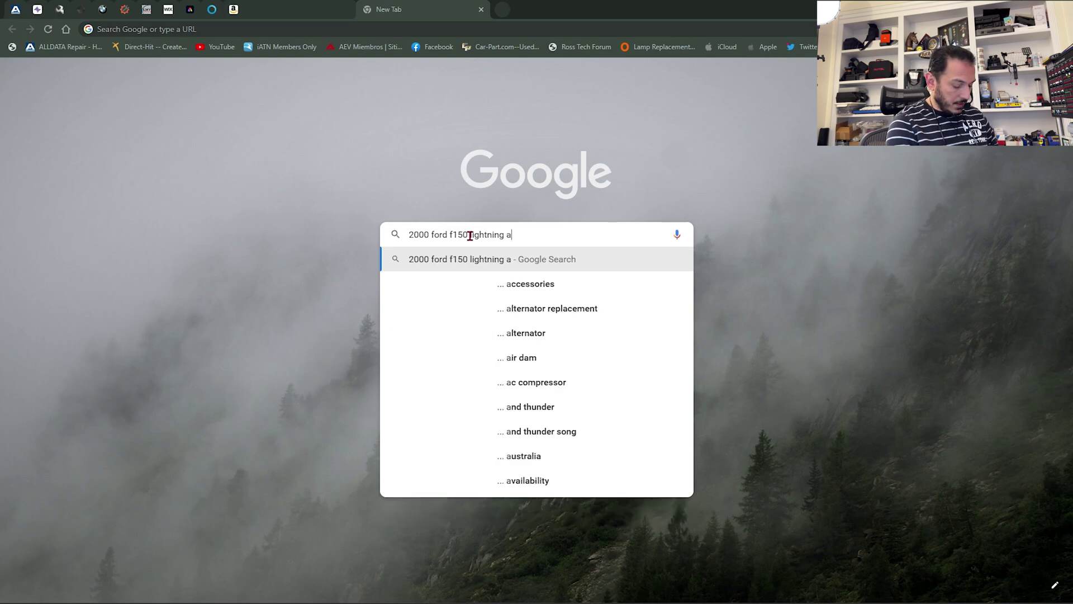
pyautogui.write('xle ratio')
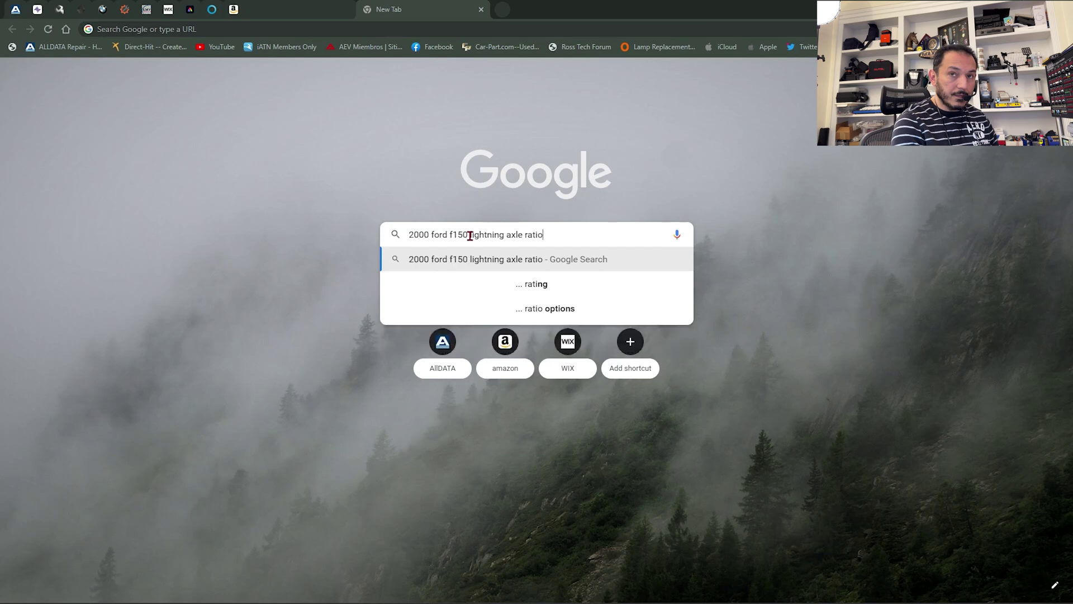
pyautogui.press('Return')
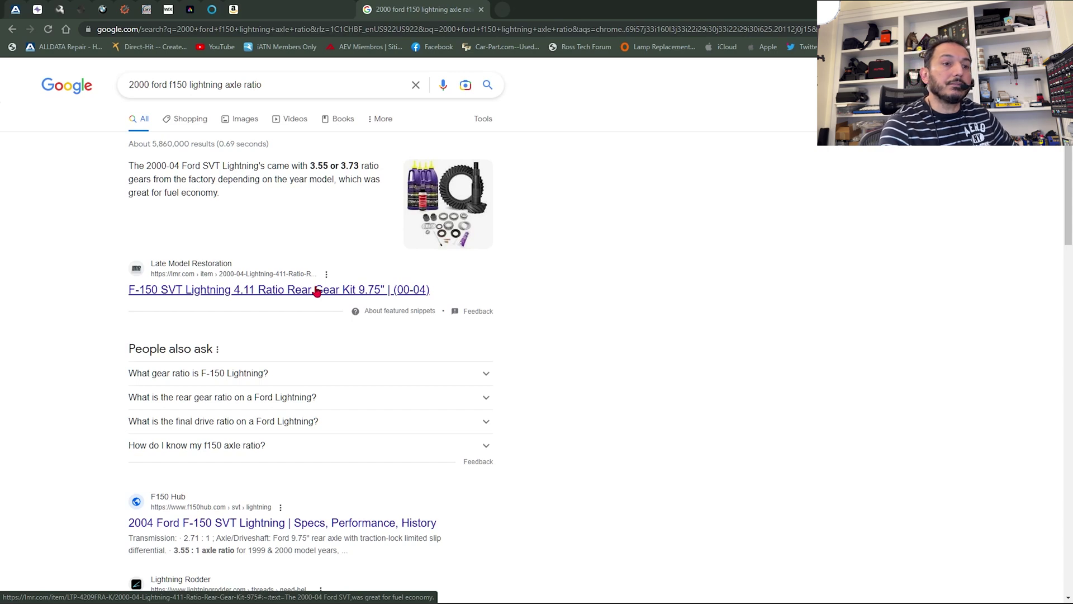
# Review the search results, open the F150 Hub SVT Lightning page and examine the axle ratio in its specs table.
pyautogui.scroll(-1, 317, 292)
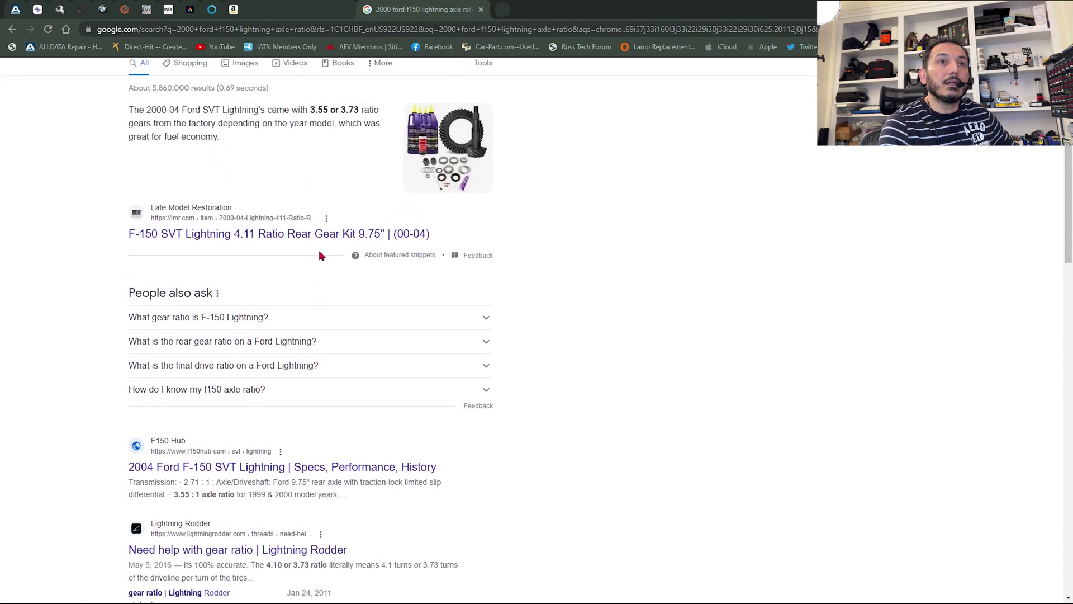
pyautogui.scroll(1, 251, 143)
pyautogui.scroll(-1, 254, 224)
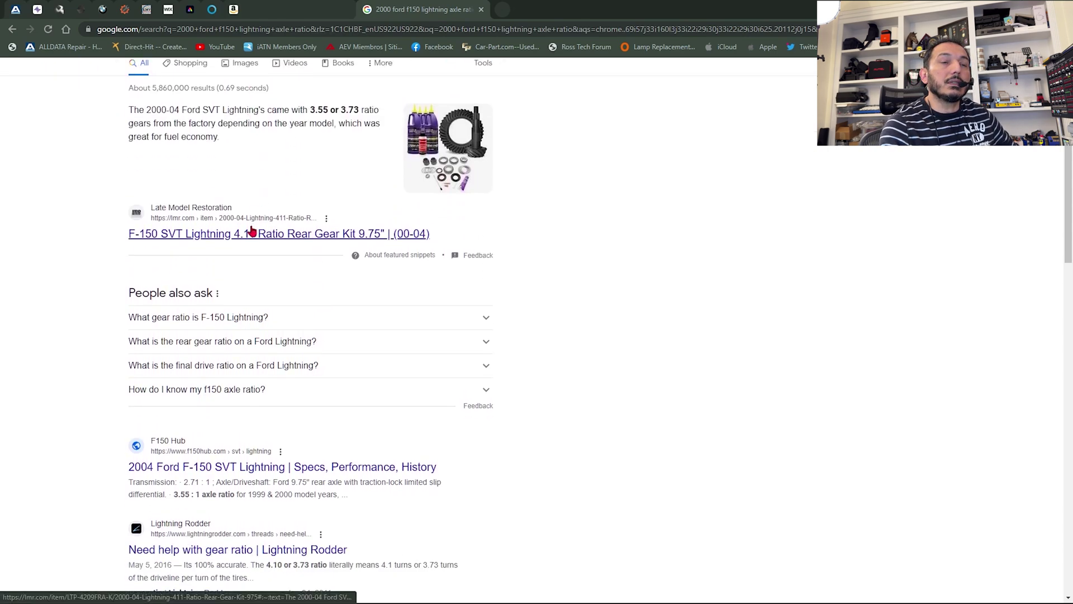
pyautogui.scroll(1, 251, 241)
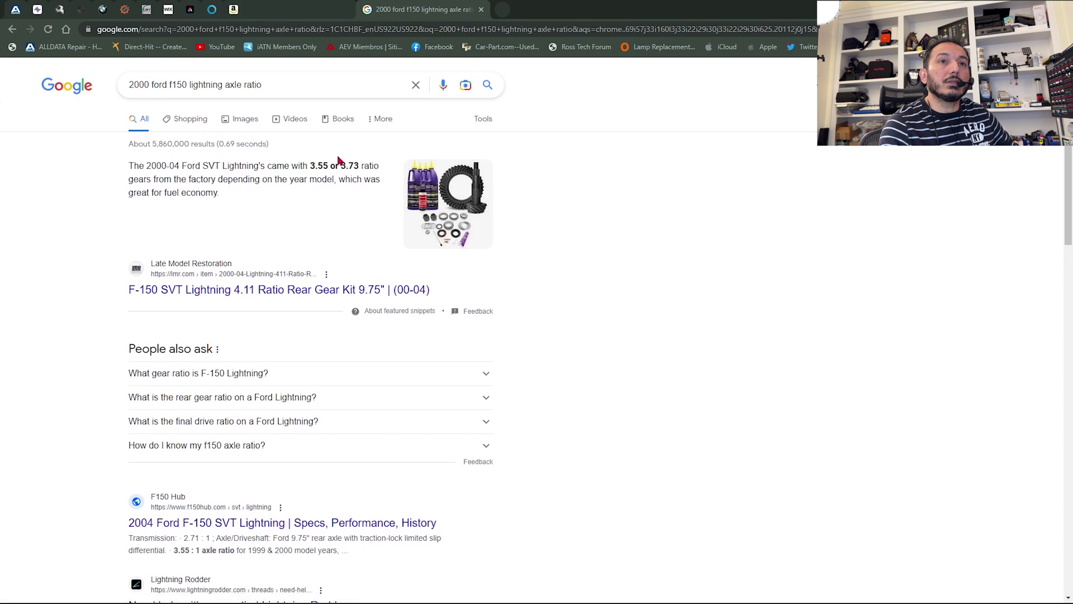
pyautogui.scroll(-4, 351, 311)
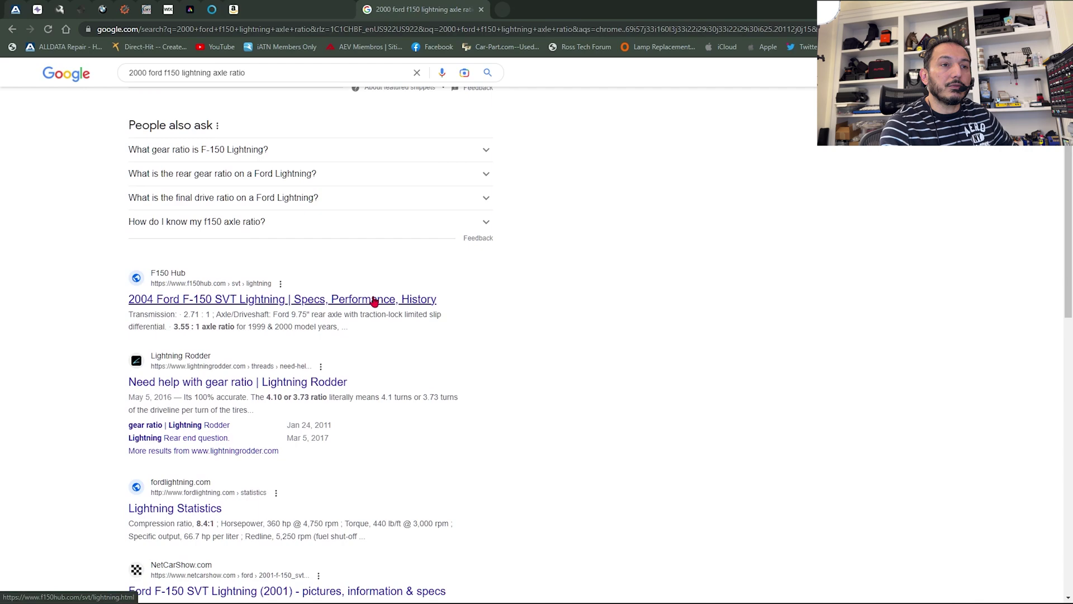
pyautogui.click(363, 300)
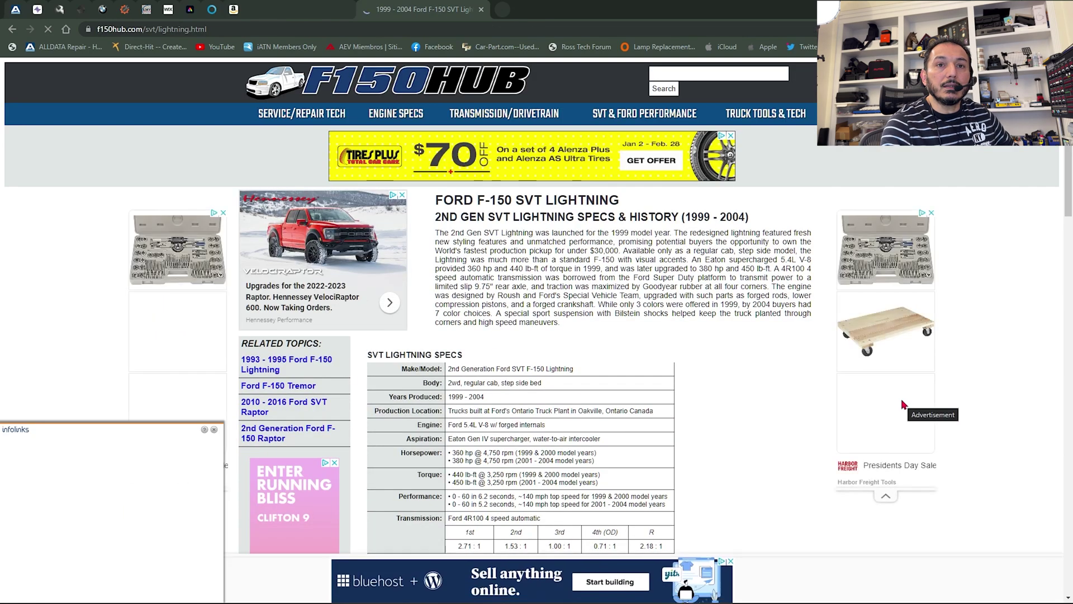
pyautogui.scroll(-2, 901, 398)
pyautogui.scroll(-1, 903, 400)
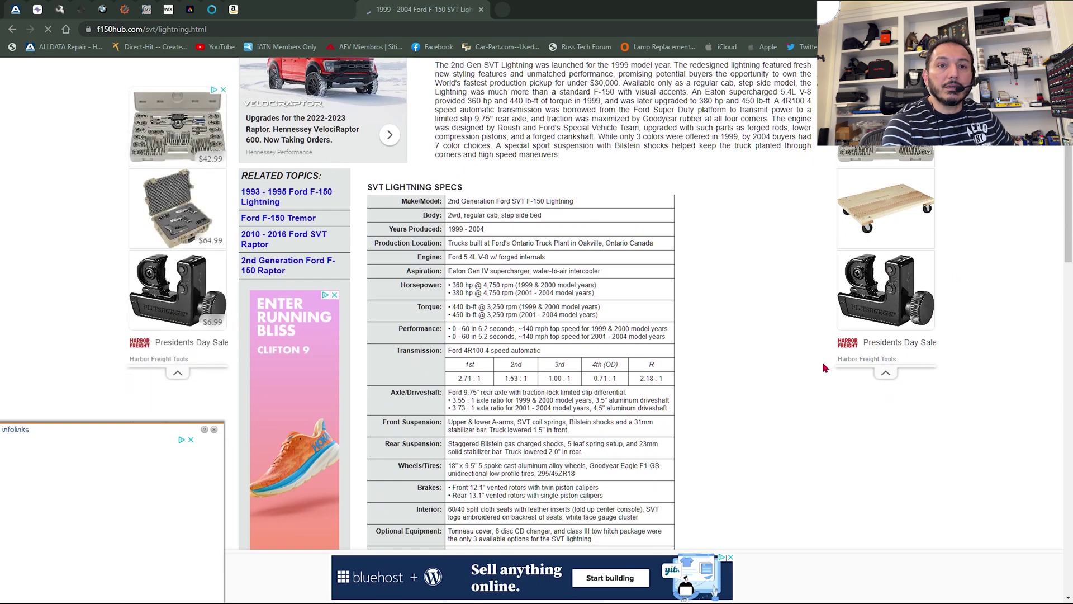
pyautogui.scroll(-1, 824, 368)
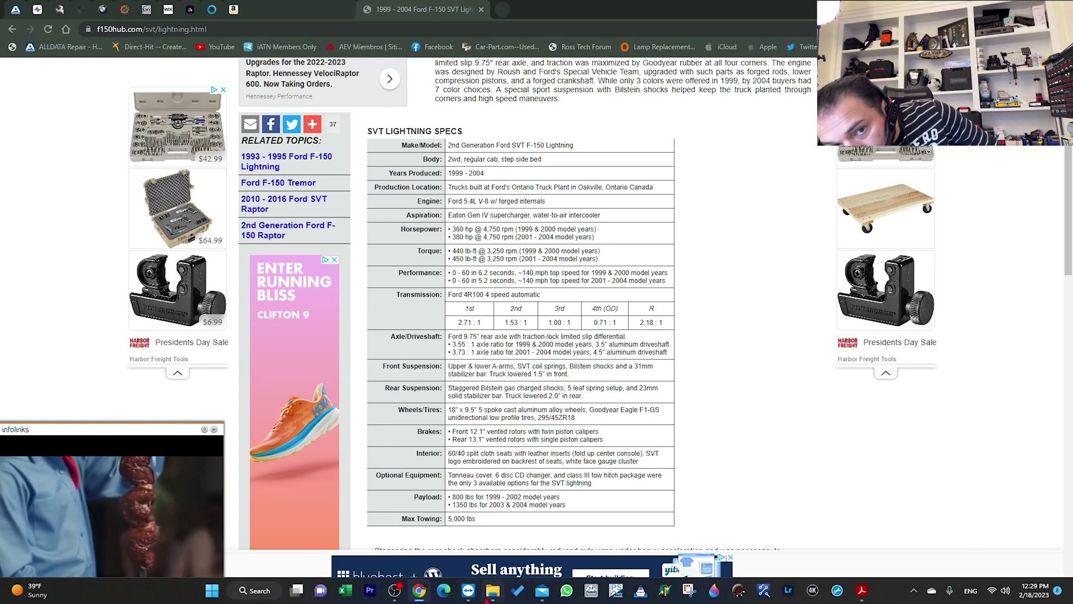
# Switch to the TeamViewer session and set the PCM Axle Ratio parameter in IDS to 3.55 Axle.
pyautogui.moveTo(456, 596)
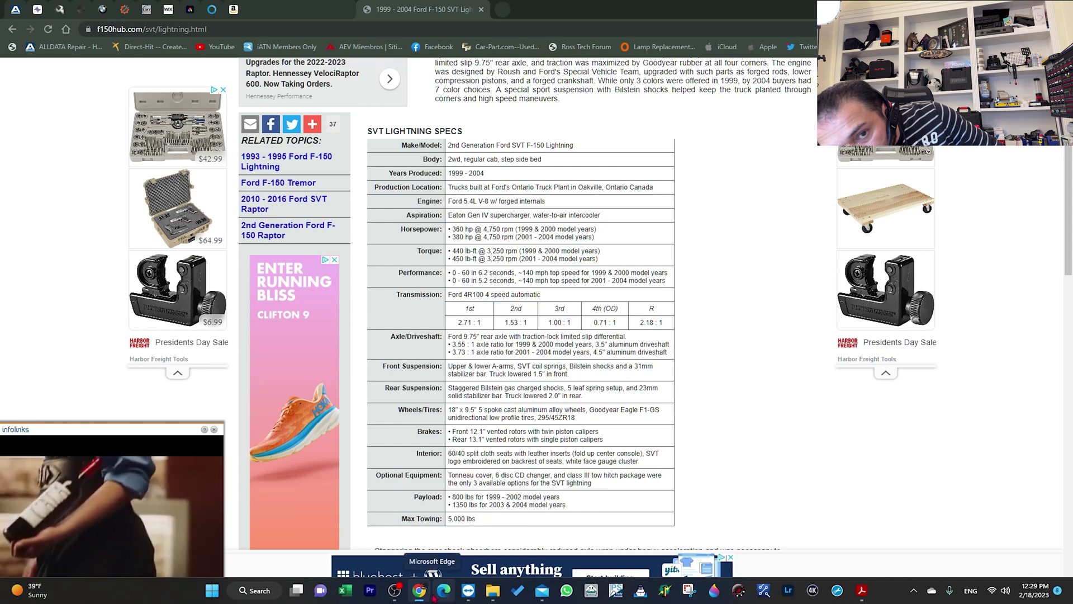
pyautogui.click(516, 534)
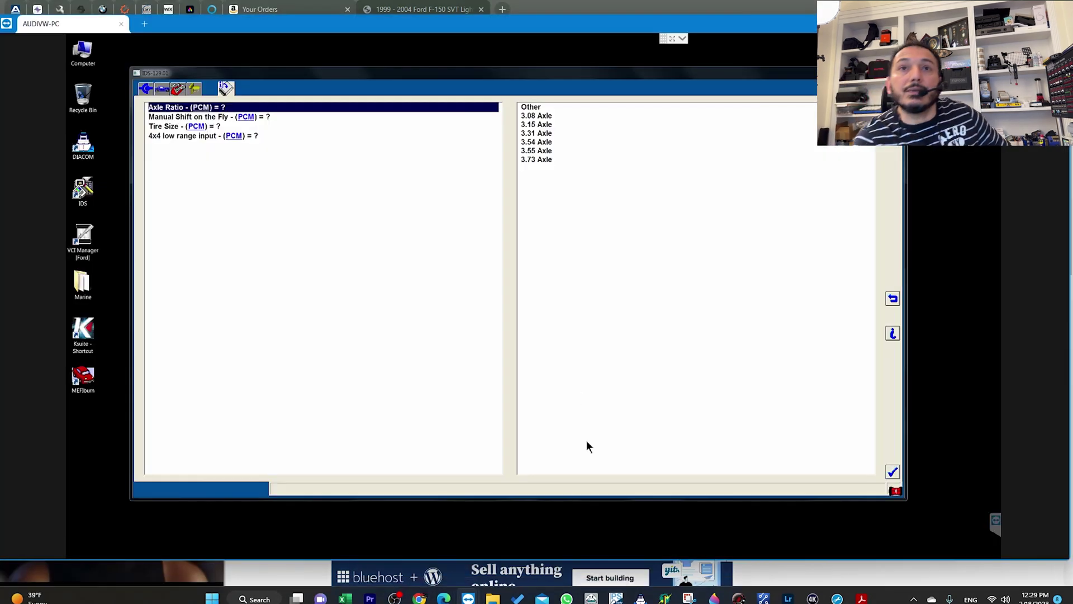
pyautogui.doubleClick(536, 151)
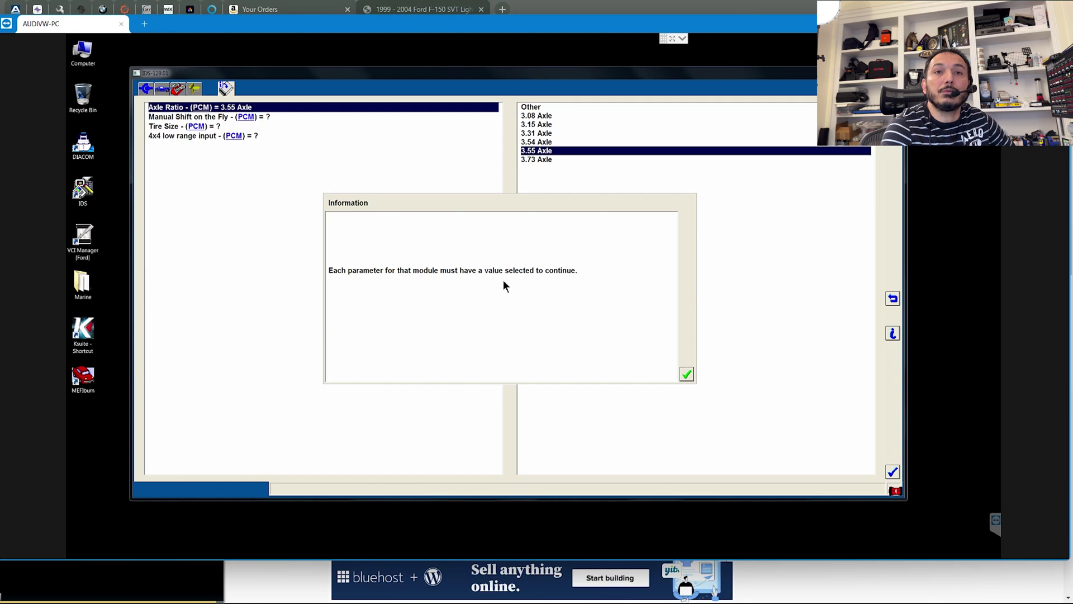
# Dismiss the missing-parameter notice in IDS and display the Manual Shift on the Fly options for the PCM.
pyautogui.click(687, 373)
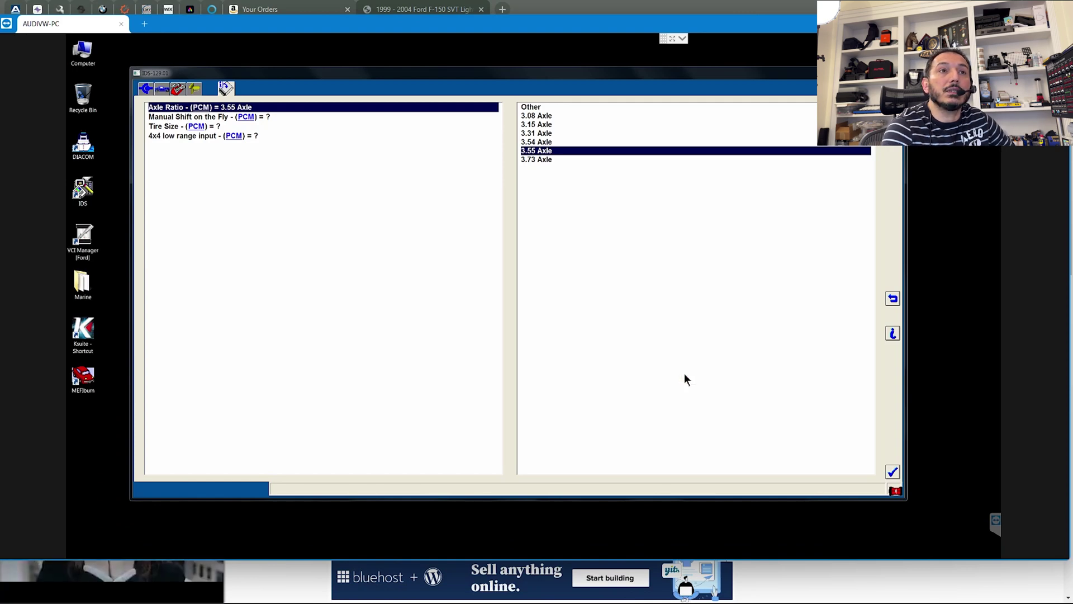
pyautogui.click(245, 119)
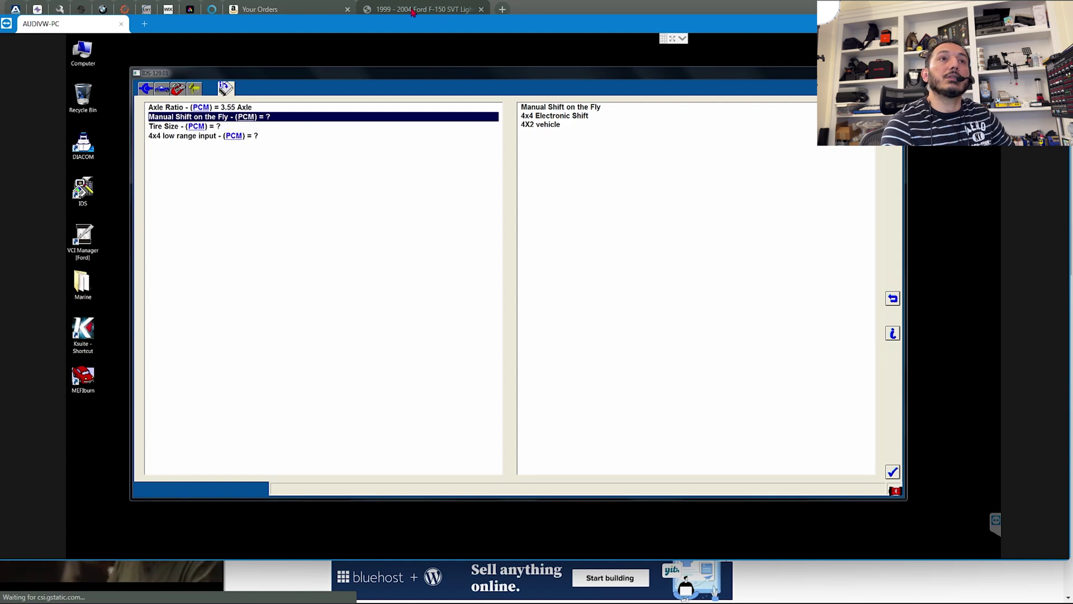
# Switch to ProDemand, reload the 2000 Ford Pickup 5.4L service manual entry from the vehicle history, and open the 1Search Plus module.
pyautogui.click(60, 9)
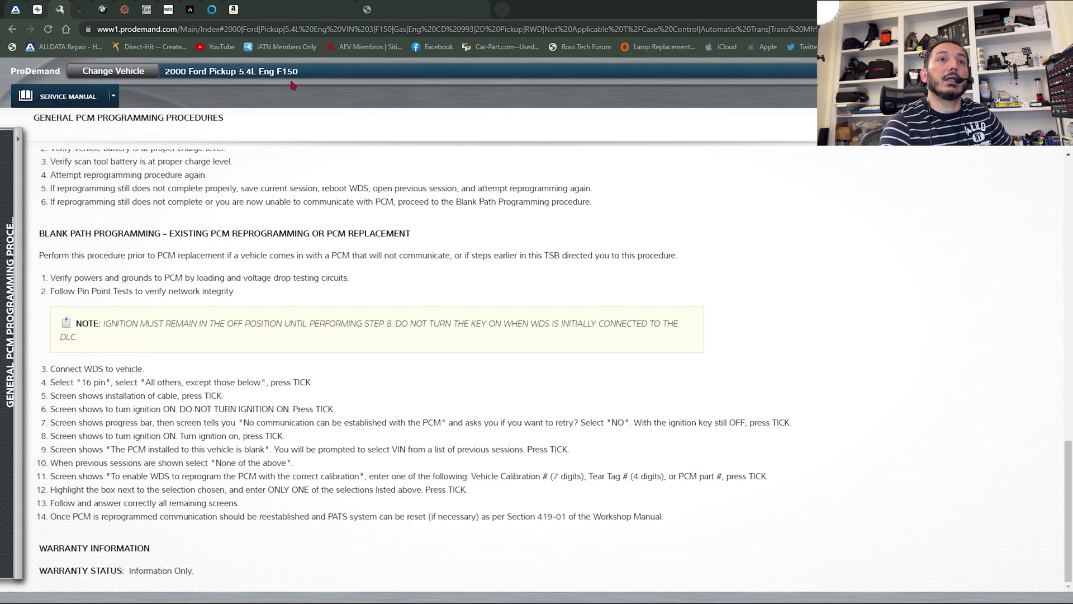
pyautogui.moveTo(298, 72); pyautogui.dragTo(259, 71)
pyautogui.click(139, 77)
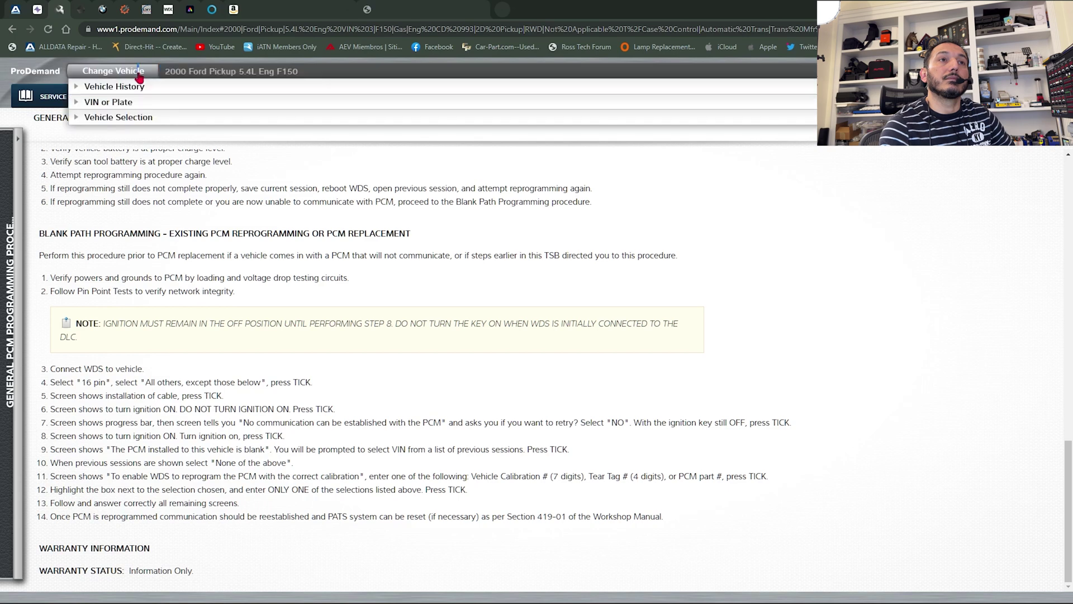
pyautogui.click(144, 86)
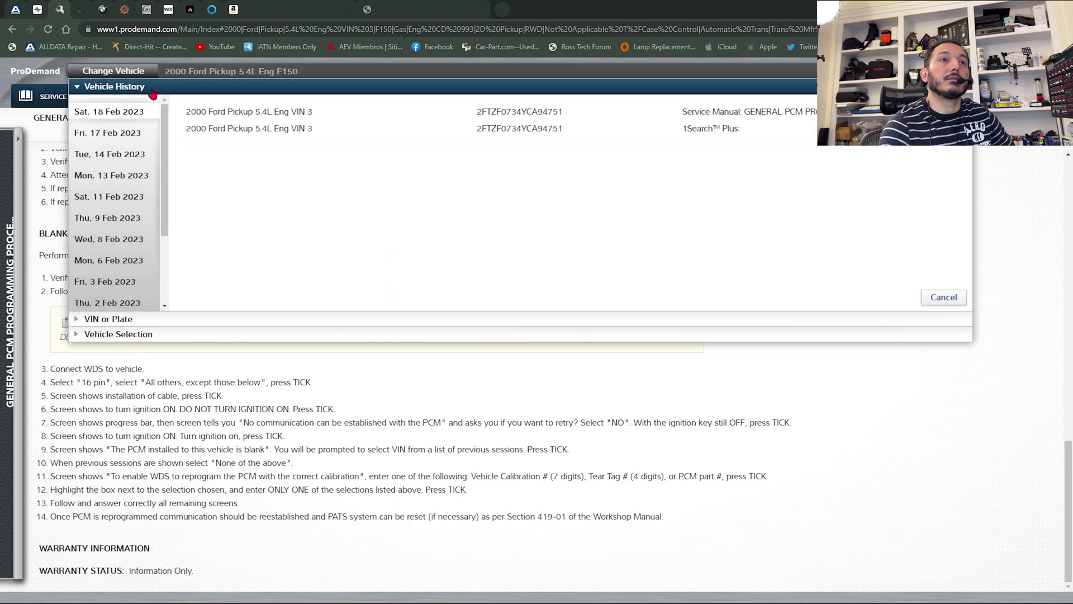
pyautogui.click(206, 116)
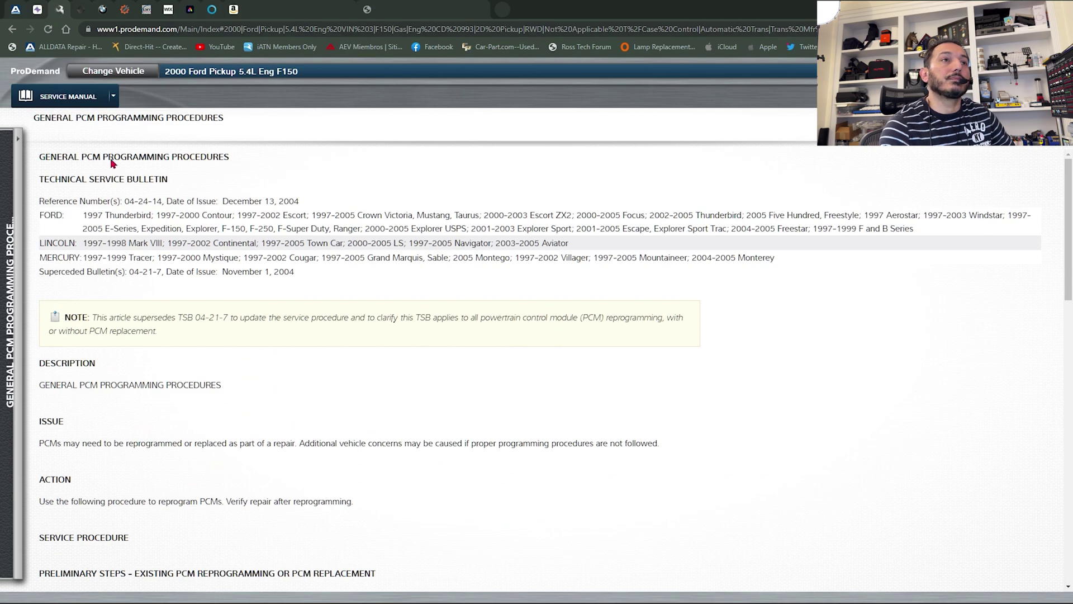
pyautogui.click(67, 97)
pyautogui.click(59, 124)
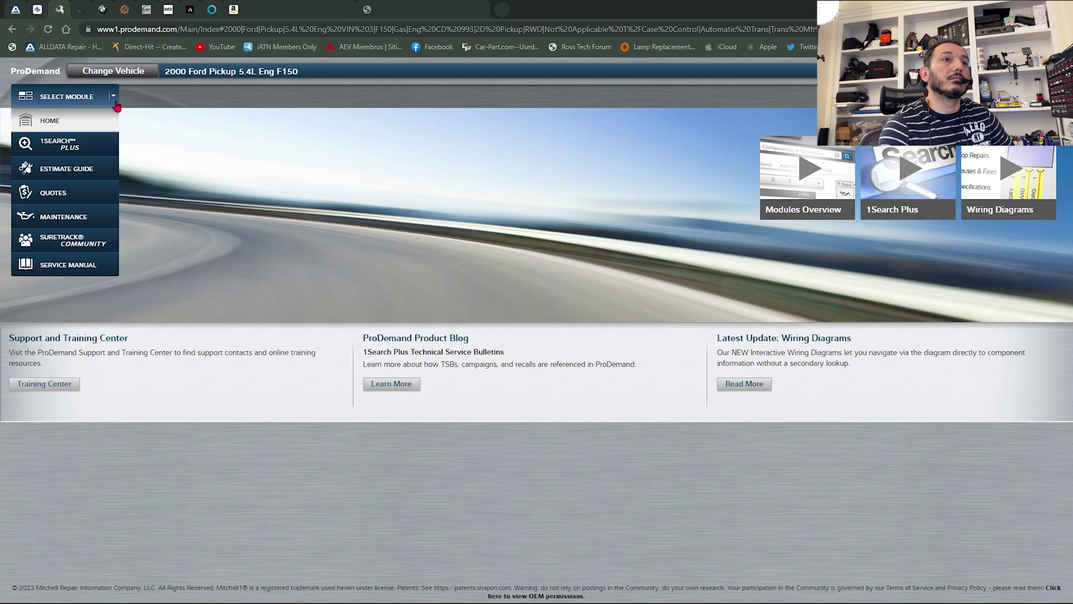
pyautogui.click(85, 143)
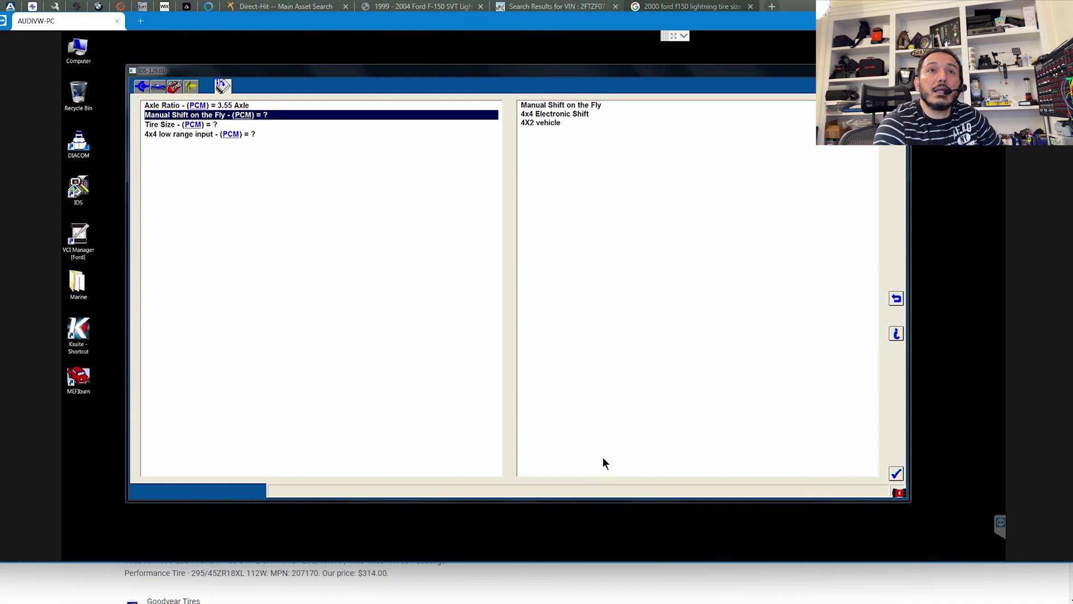
# Look over the F150 Hub Lightning specs, pin the NHTSA VIN Decoder page and check its drive type information.
pyautogui.click(440, 6)
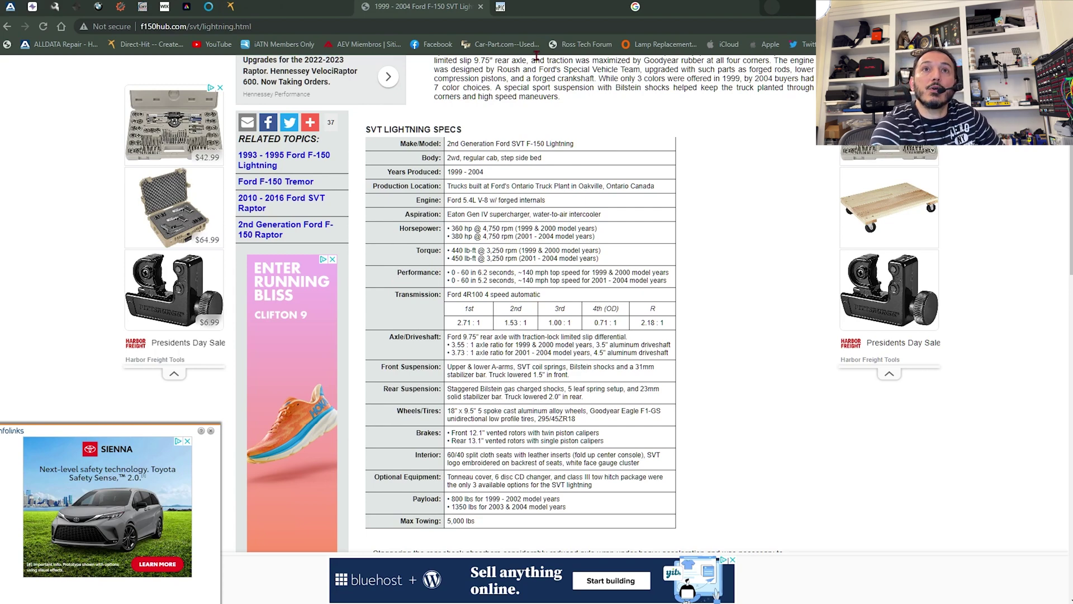
pyautogui.click(535, 9)
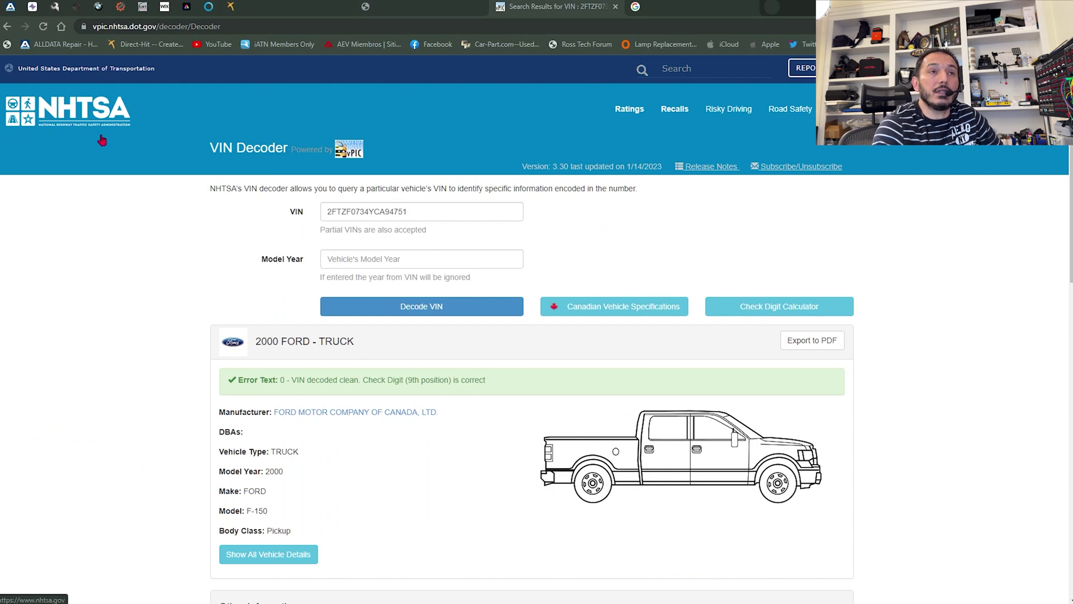
pyautogui.rightClick(559, 9)
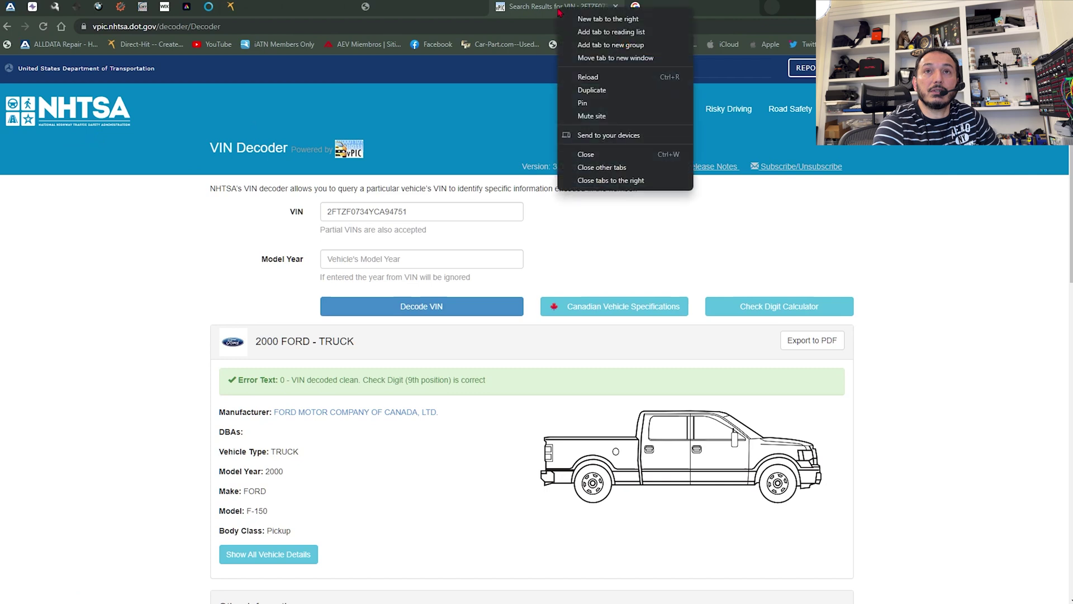
pyautogui.click(582, 104)
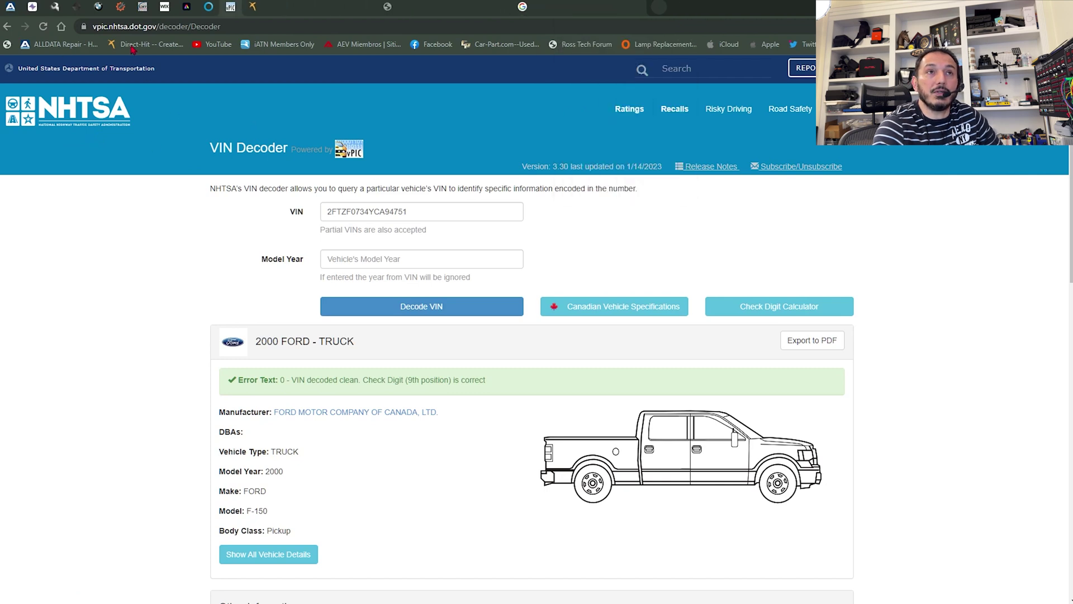
pyautogui.scroll(-3, 183, 237)
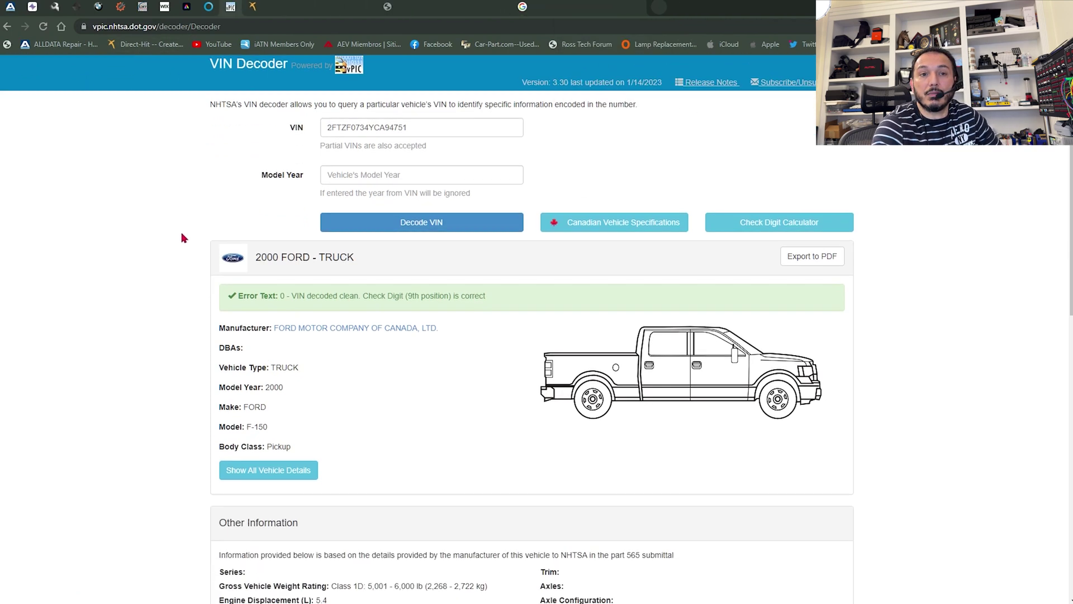
pyautogui.scroll(-3, 182, 239)
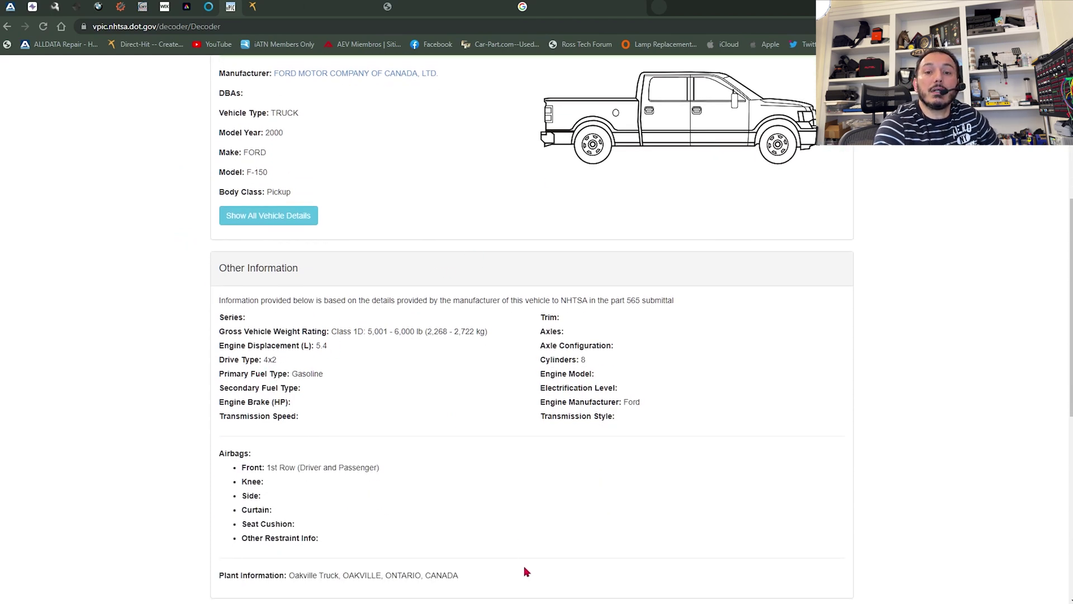
# Switch to the TeamViewer session, set the PCM Manual Shift on the Fly parameter to 4X2 vehicle and dismiss the notice.
pyautogui.moveTo(525, 601)
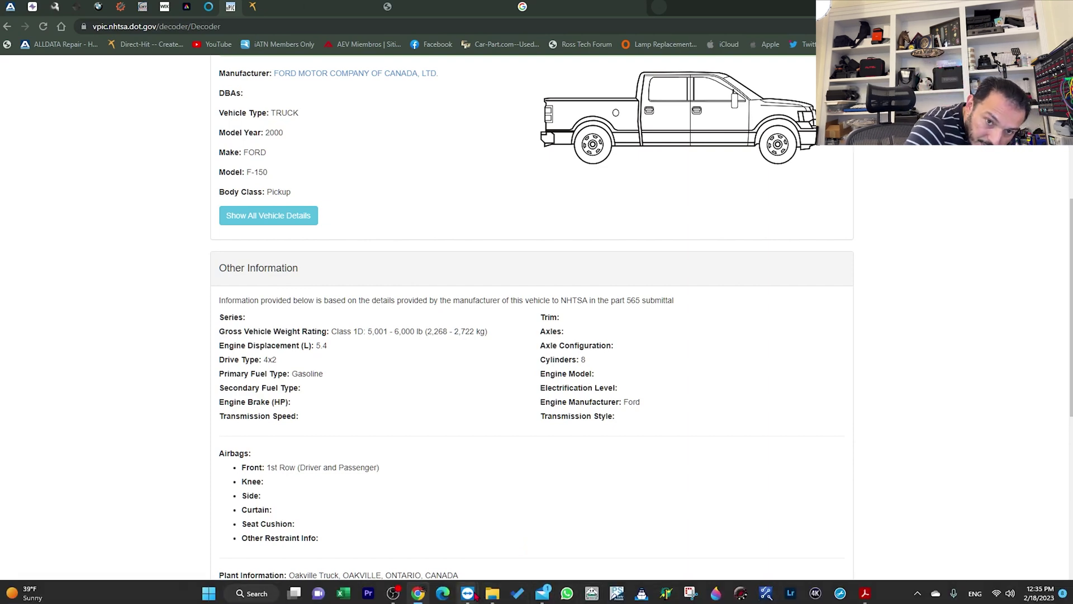
pyautogui.moveTo(475, 595)
pyautogui.click(515, 534)
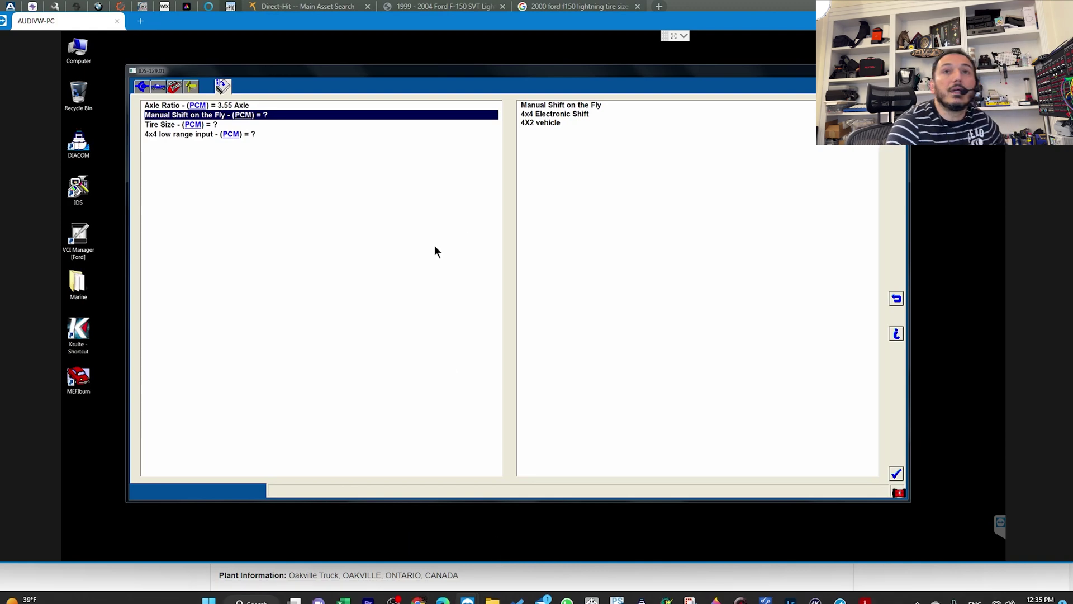
pyautogui.click(534, 124)
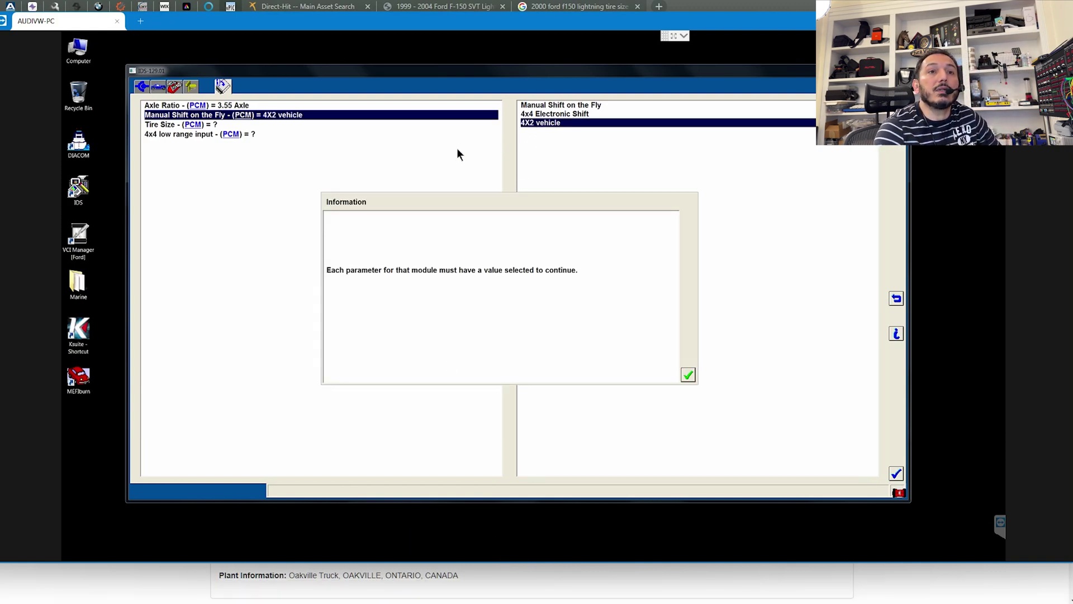
pyautogui.click(688, 375)
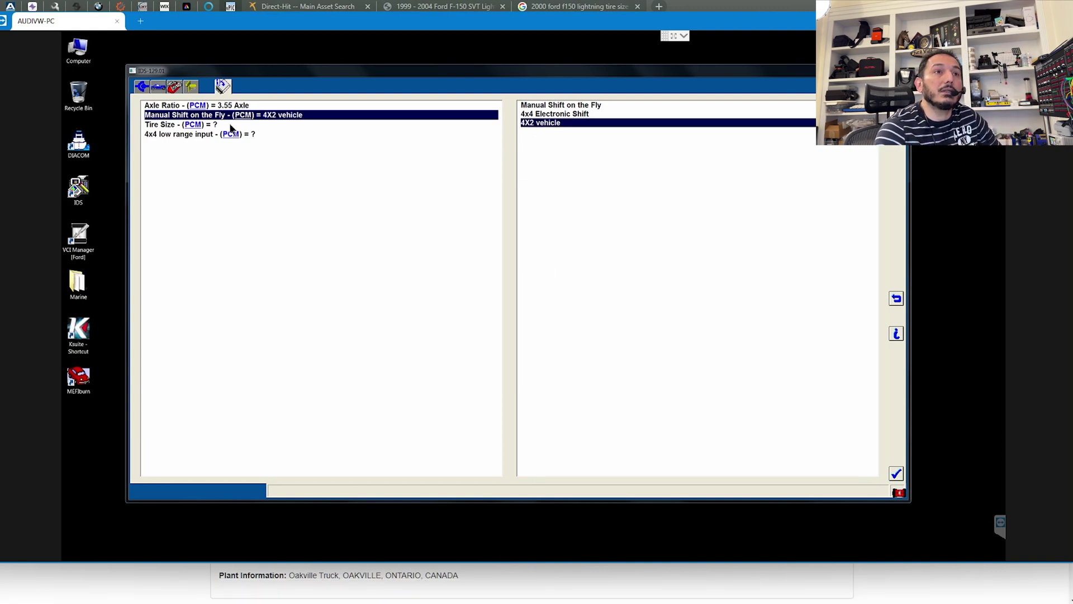
# Compare the IDS tire list with the Google tire size result and set the PCM Tire Size to P295/45ZR18 (733).
pyautogui.click(230, 125)
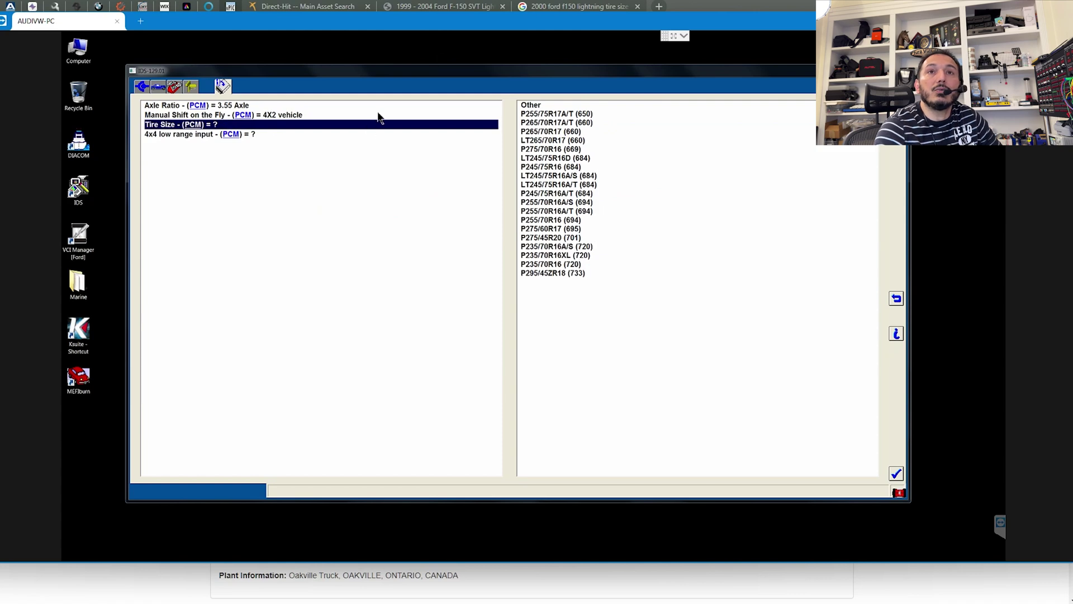
pyautogui.click(580, 9)
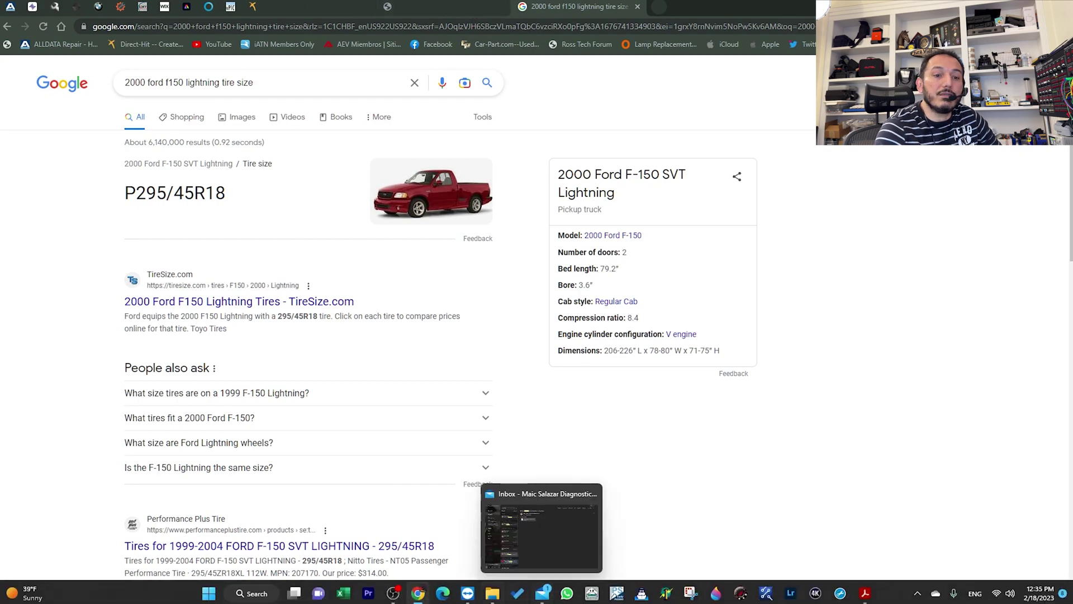
pyautogui.moveTo(463, 598)
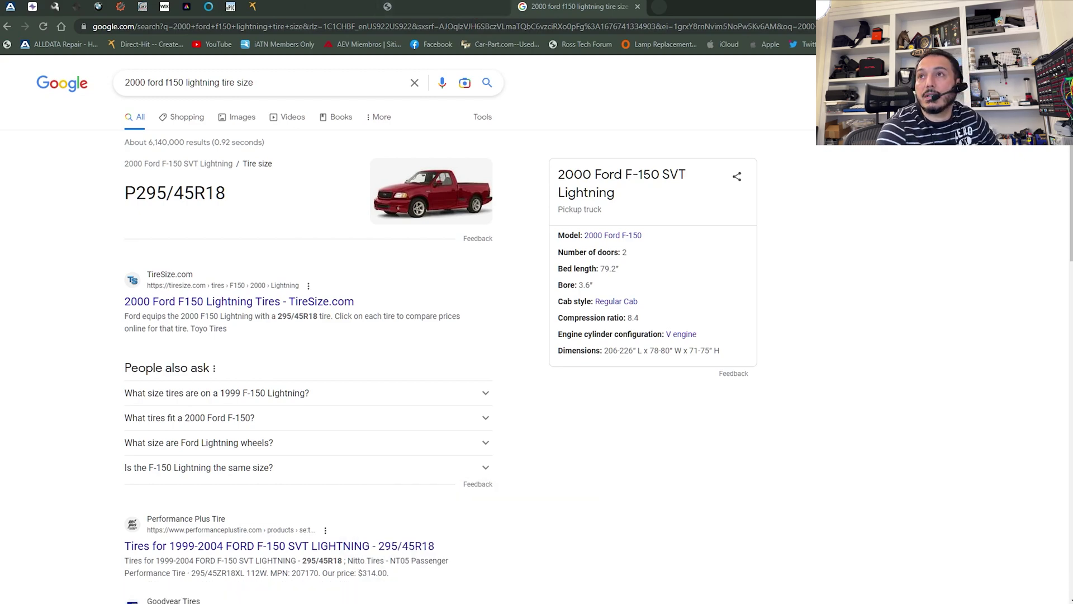
pyautogui.click(1034, 7)
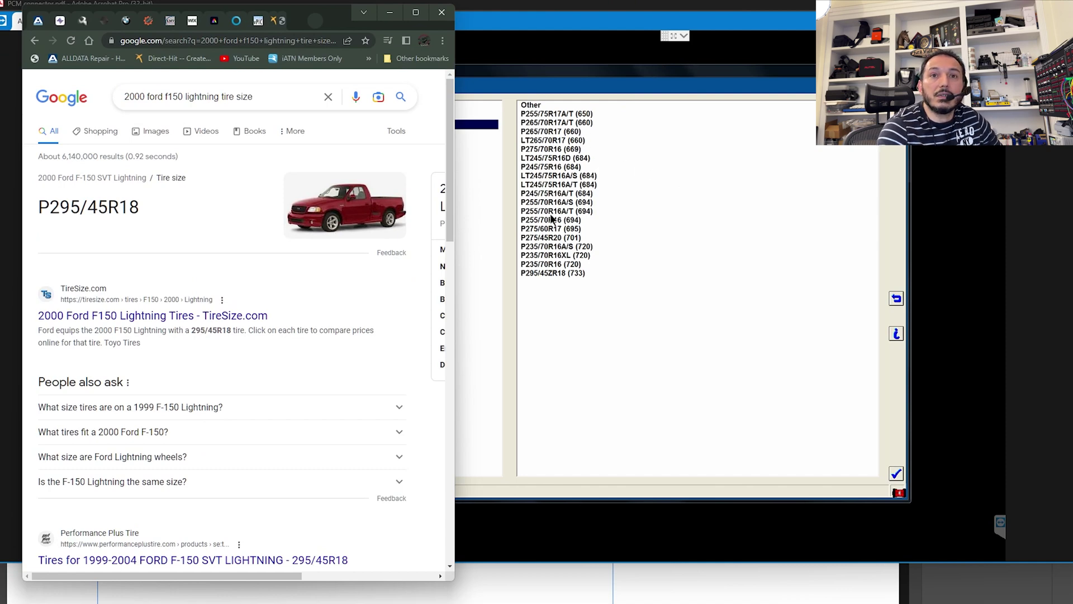
pyautogui.click(544, 273)
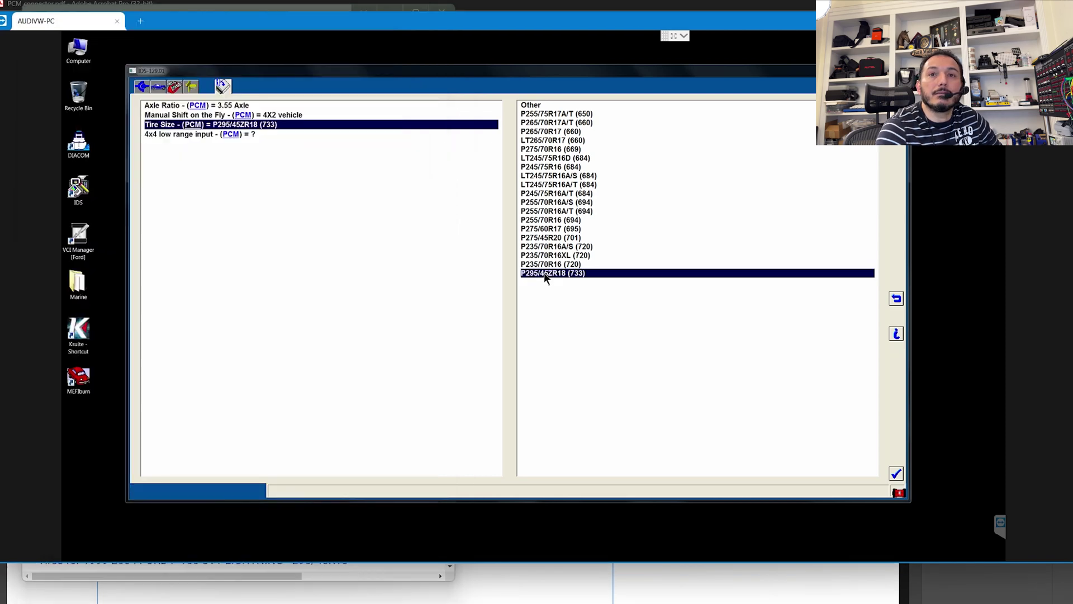
# Set the 4x4 low range input to "No, 4X2, AWD or Not Applicable" and submit the PCM parameters.
pyautogui.click(229, 134)
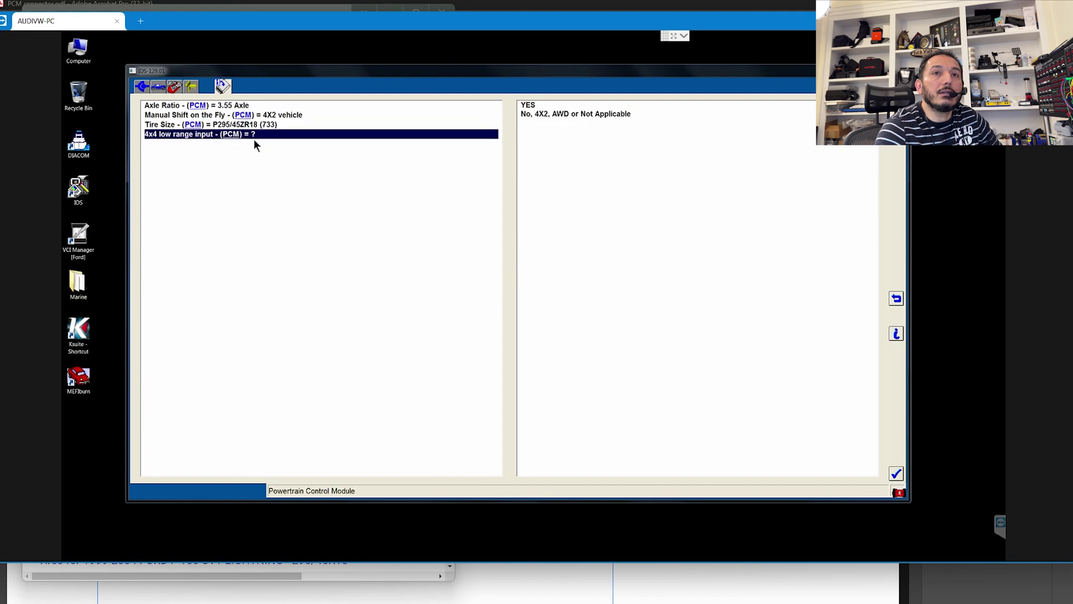
pyautogui.click(550, 114)
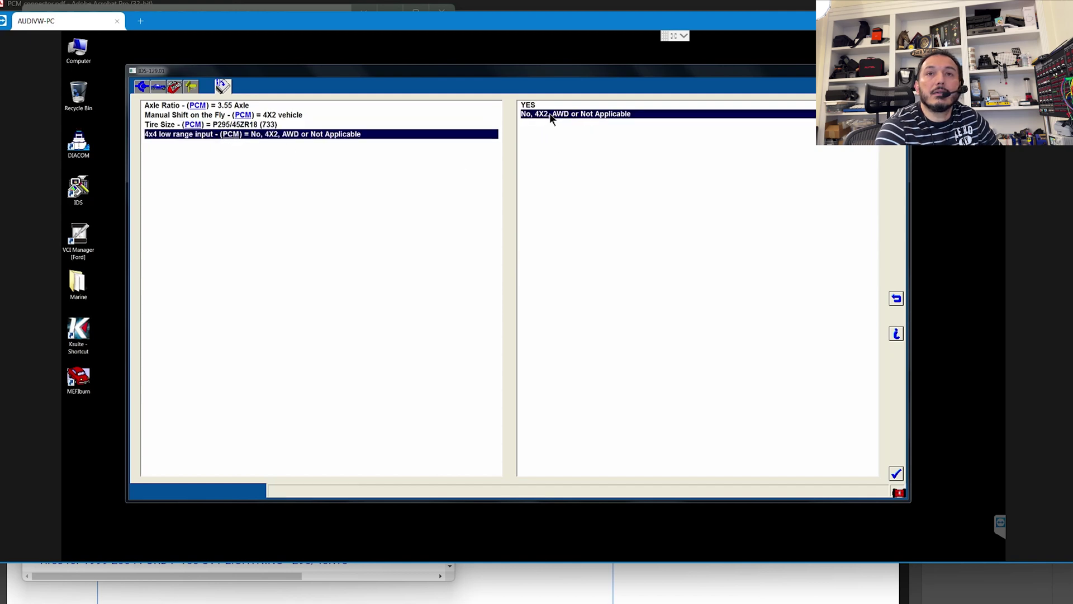
pyautogui.click(896, 474)
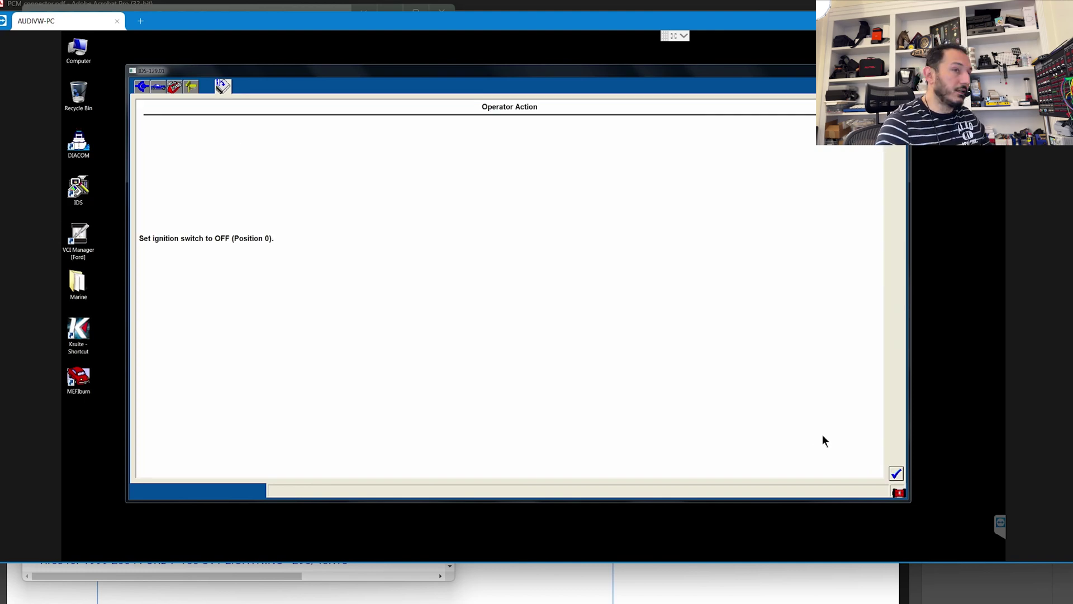
# Confirm the ignition OFF and ON prompts and choose to try the PCM programming again.
pyautogui.click(896, 473)
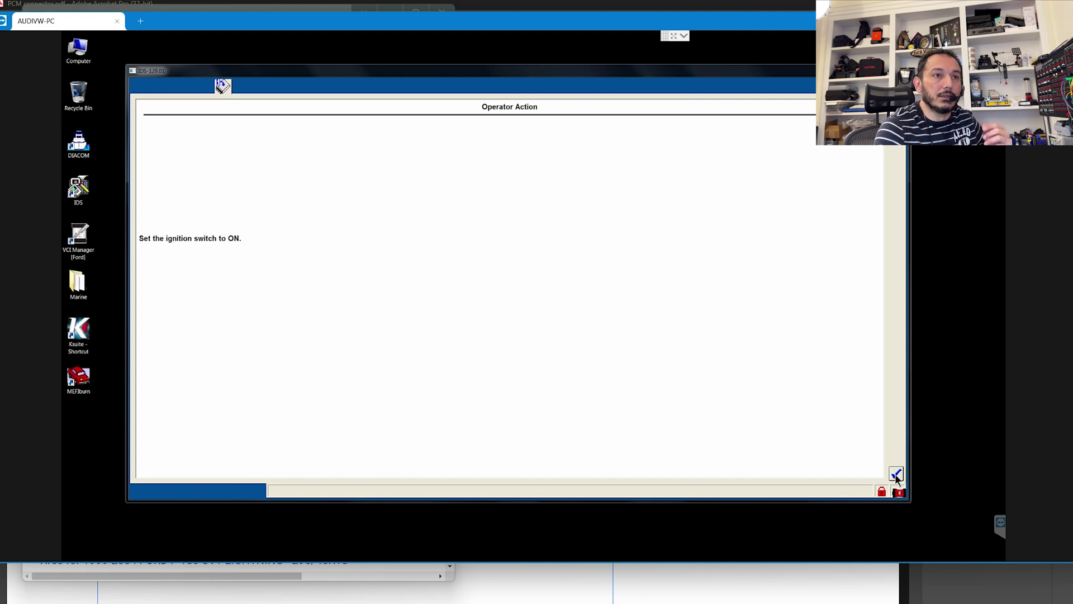
pyautogui.click(896, 475)
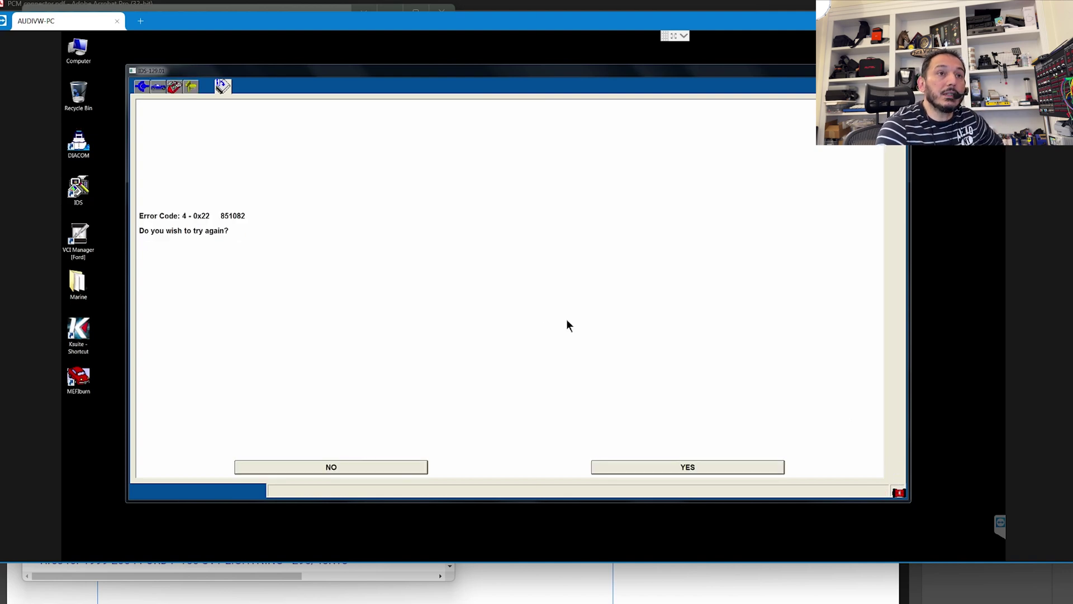
pyautogui.click(629, 465)
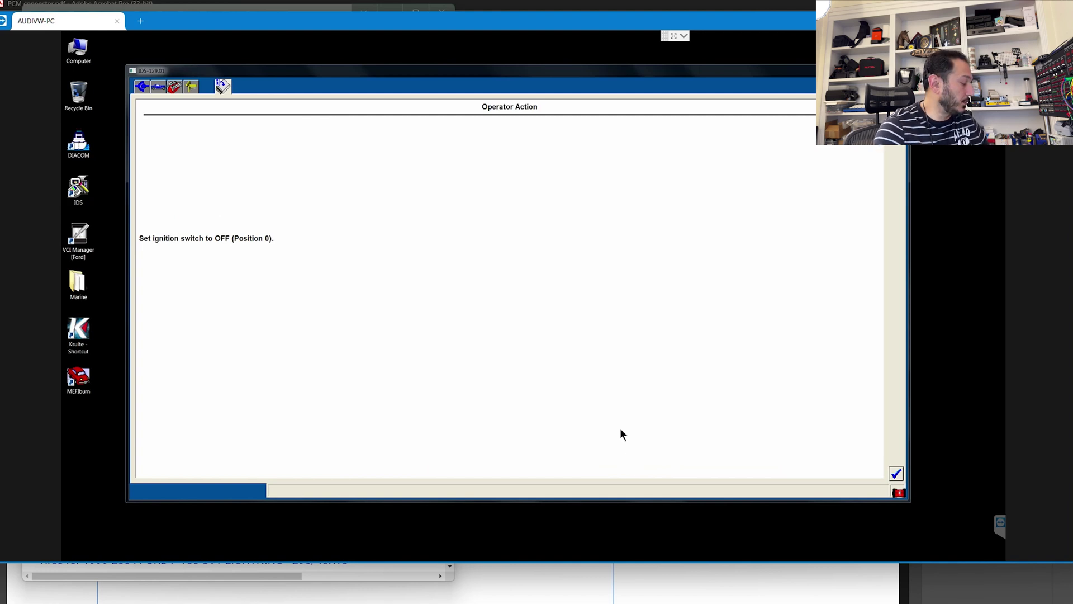
# Confirm each ignition OFF and ON prompt of the repeated attempt to load the PCM calibration.
pyautogui.click(896, 473)
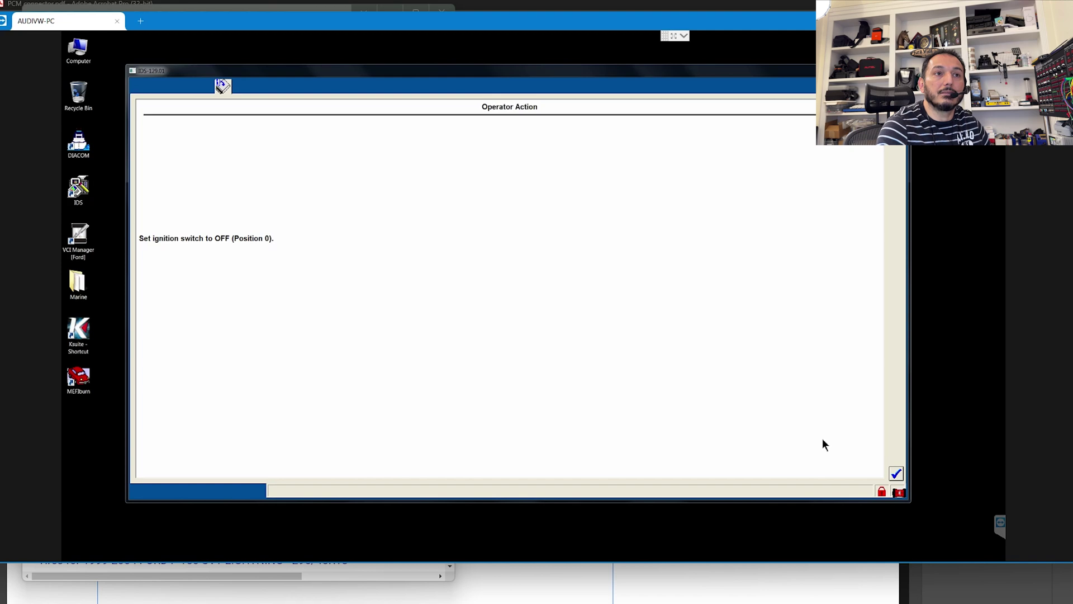
pyautogui.click(896, 474)
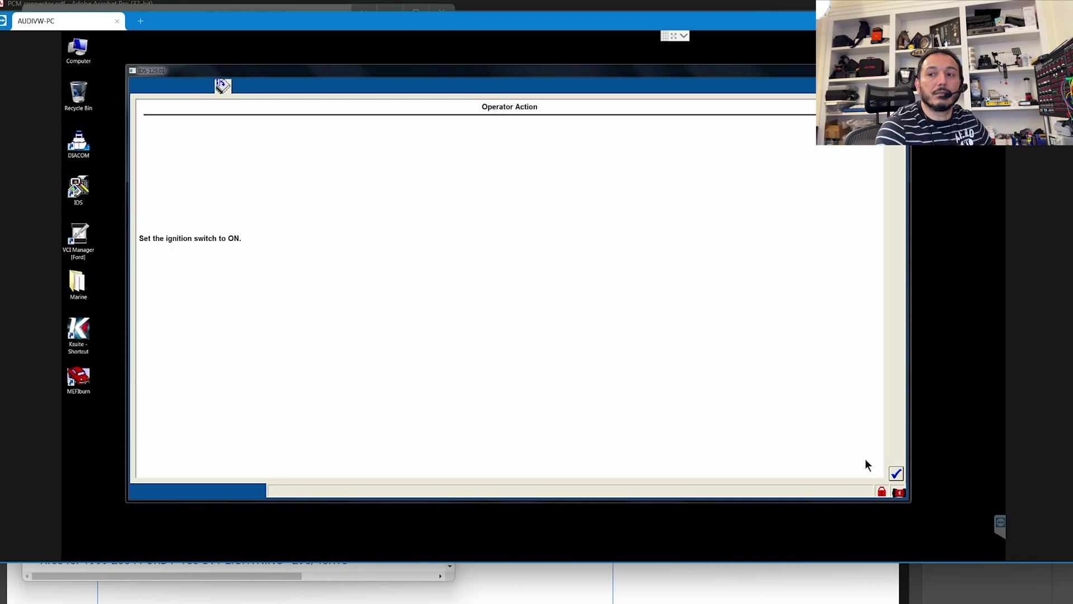
pyautogui.click(896, 473)
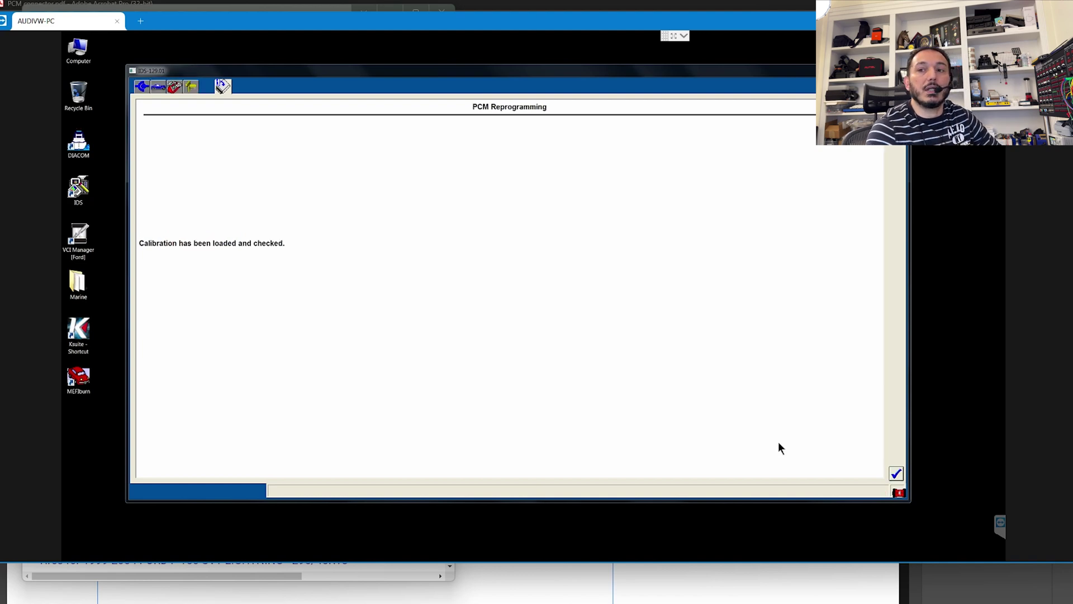
# Acknowledge the calibration messages and confirm the closing ignition OFF prompt of the PCM reprogramming.
pyautogui.click(897, 475)
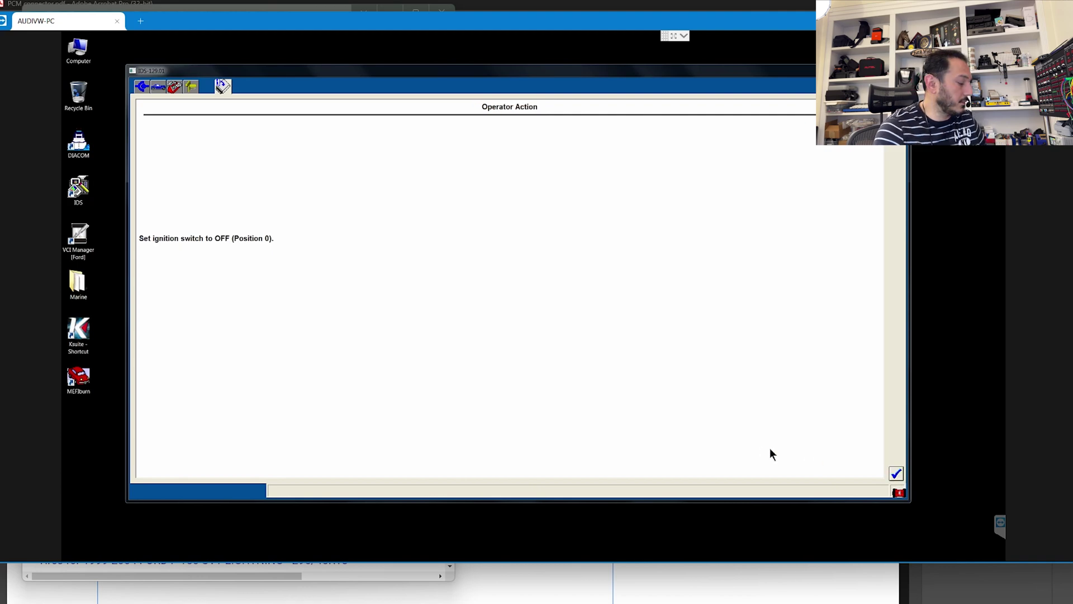
pyautogui.click(897, 473)
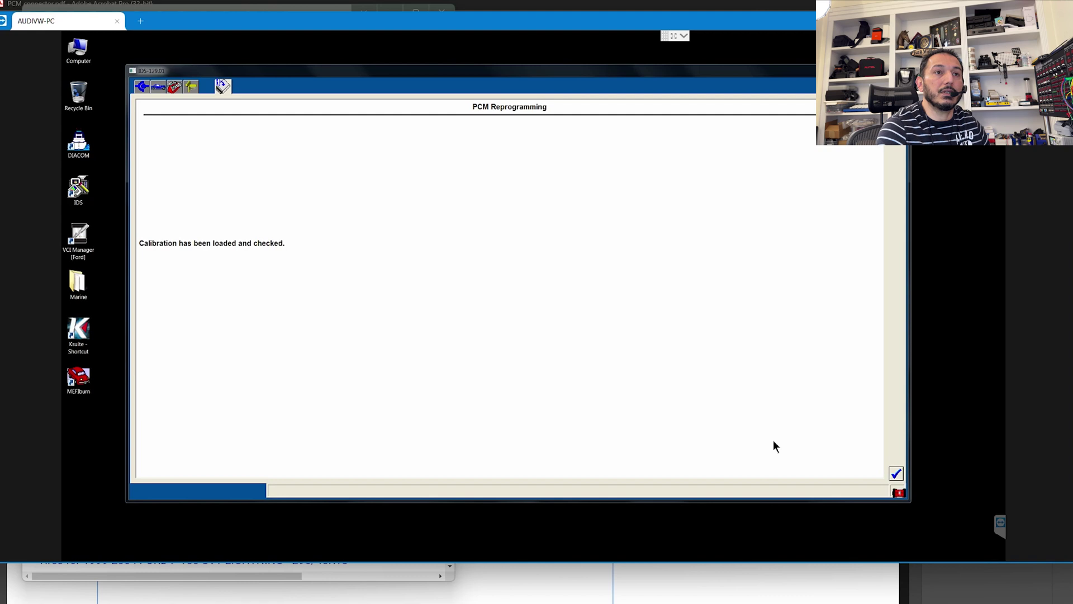
pyautogui.click(897, 473)
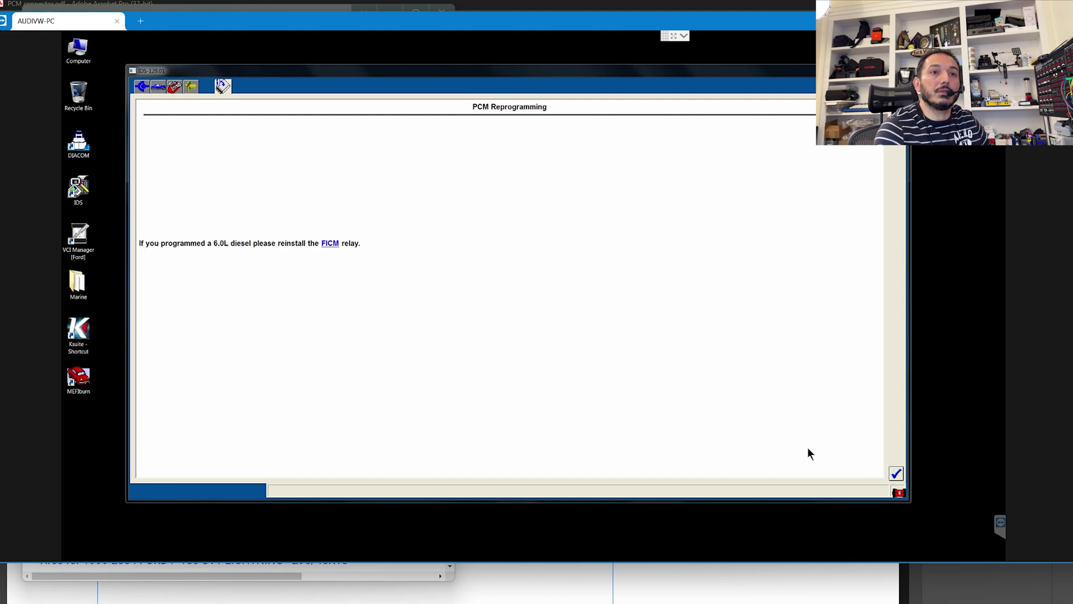
# Acknowledge the remaining PCM reprogramming and security access messages, confirming the ignition ON and OFF prompts until the procedure closes.
pyautogui.click(895, 475)
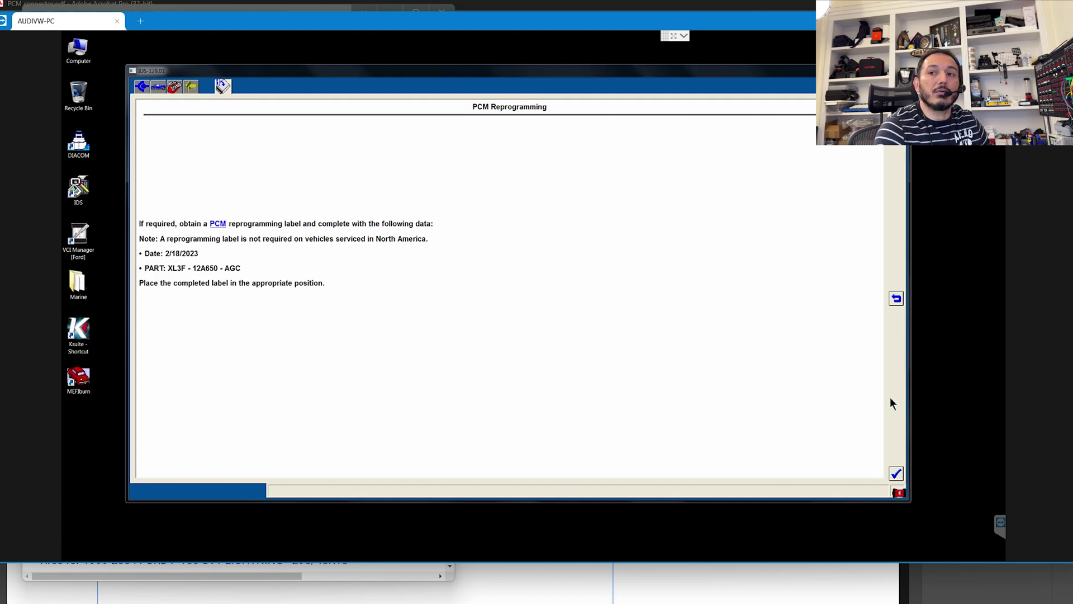
pyautogui.click(896, 474)
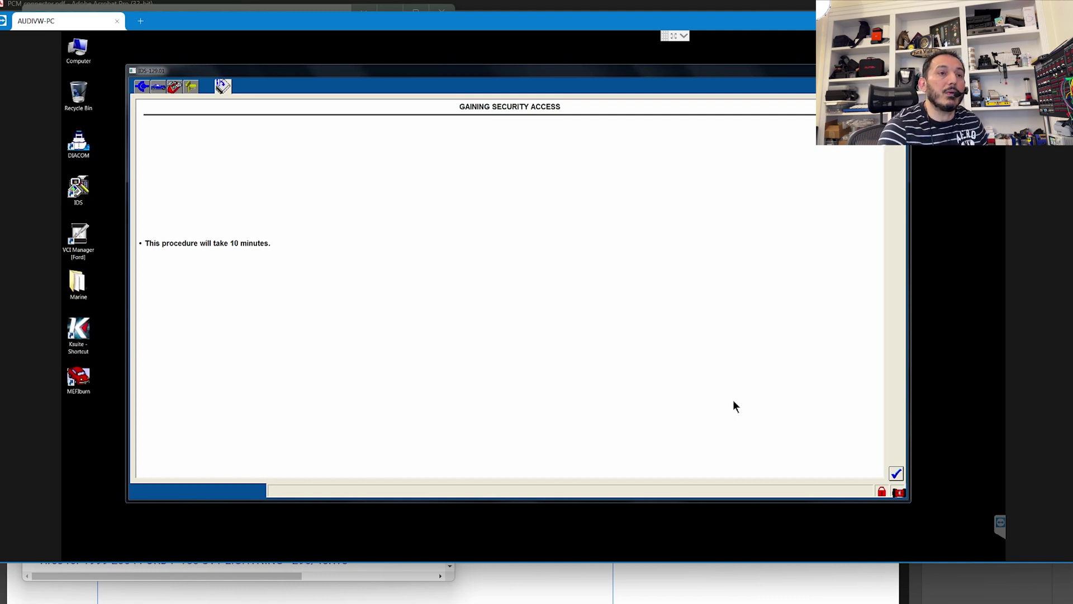
pyautogui.click(897, 470)
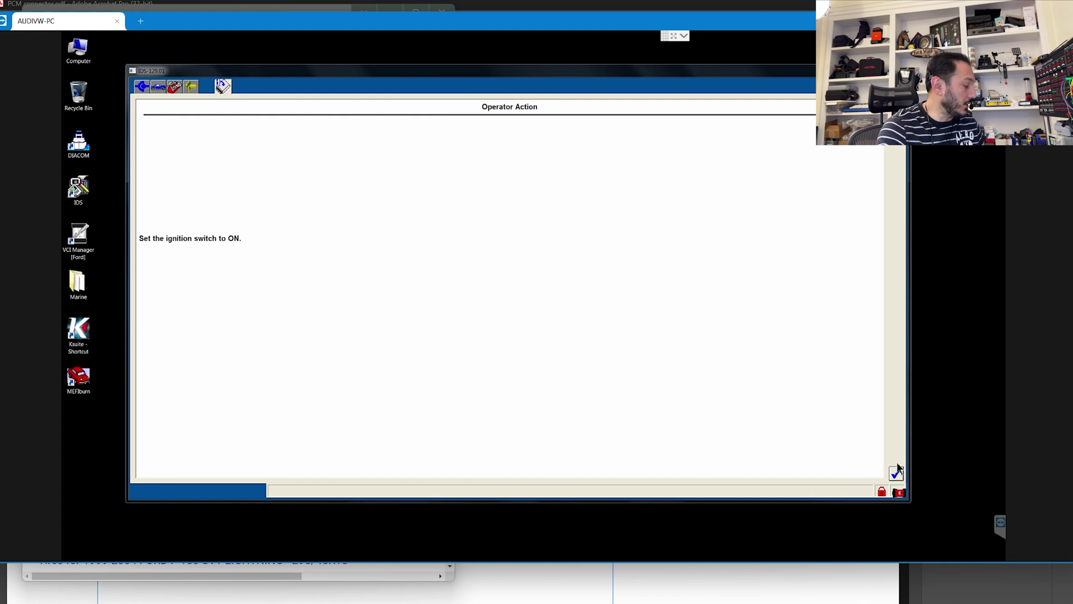
pyautogui.click(897, 472)
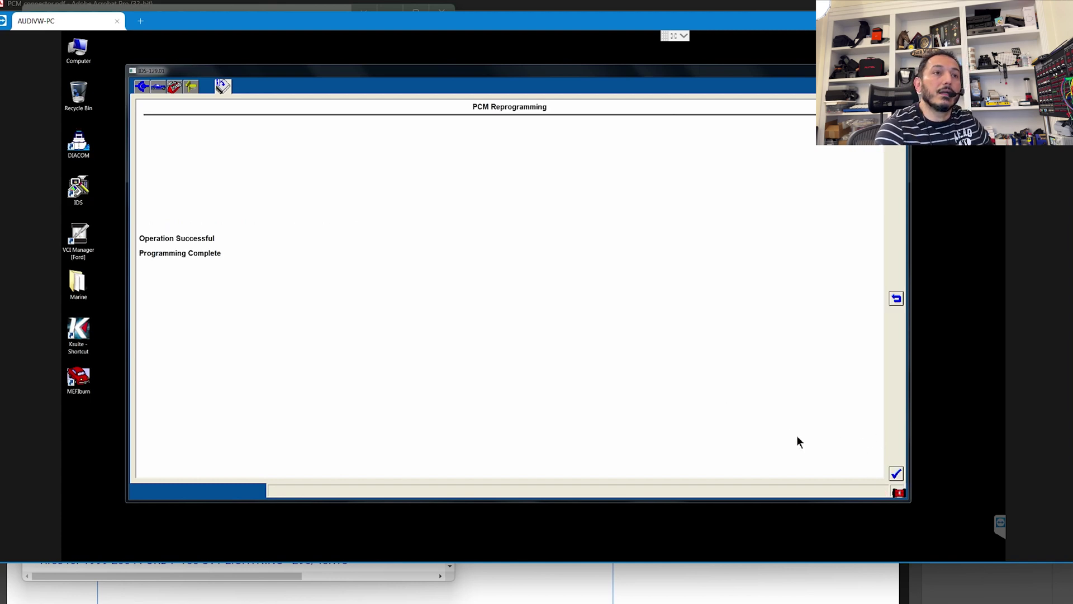
pyautogui.click(896, 474)
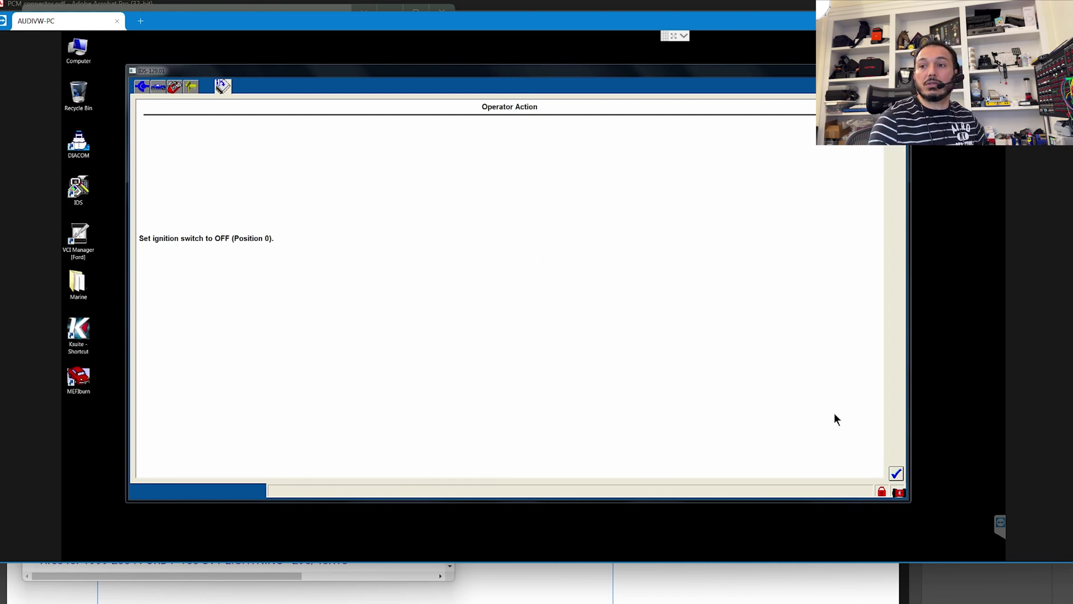
pyautogui.click(896, 473)
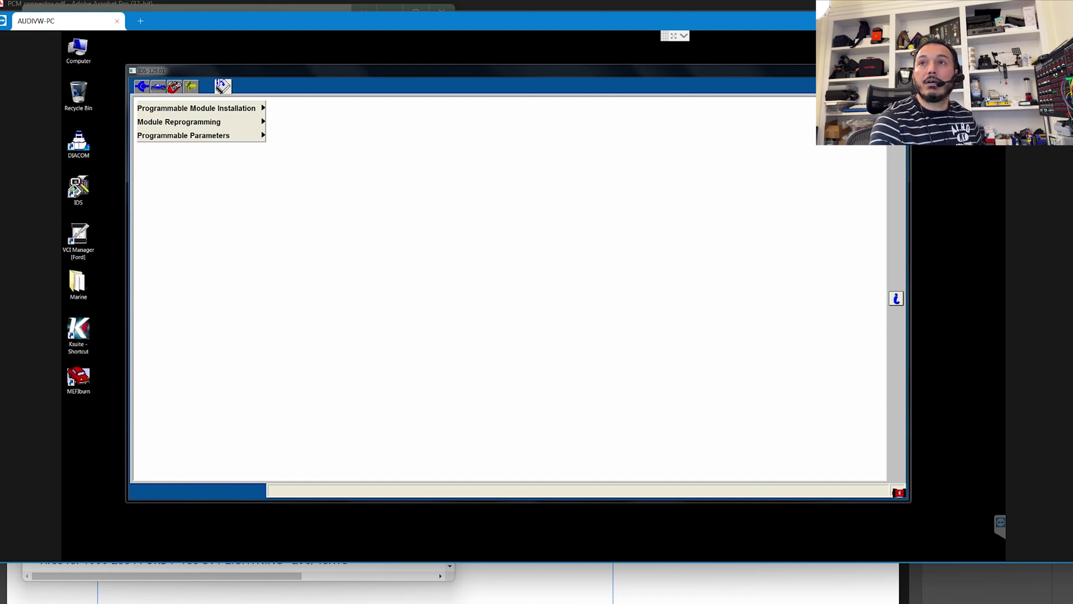
# Exit the IDS diagnostic tester, confirming the exit prompt, and relaunch IDS on the remote desktop.
pyautogui.click(897, 69)
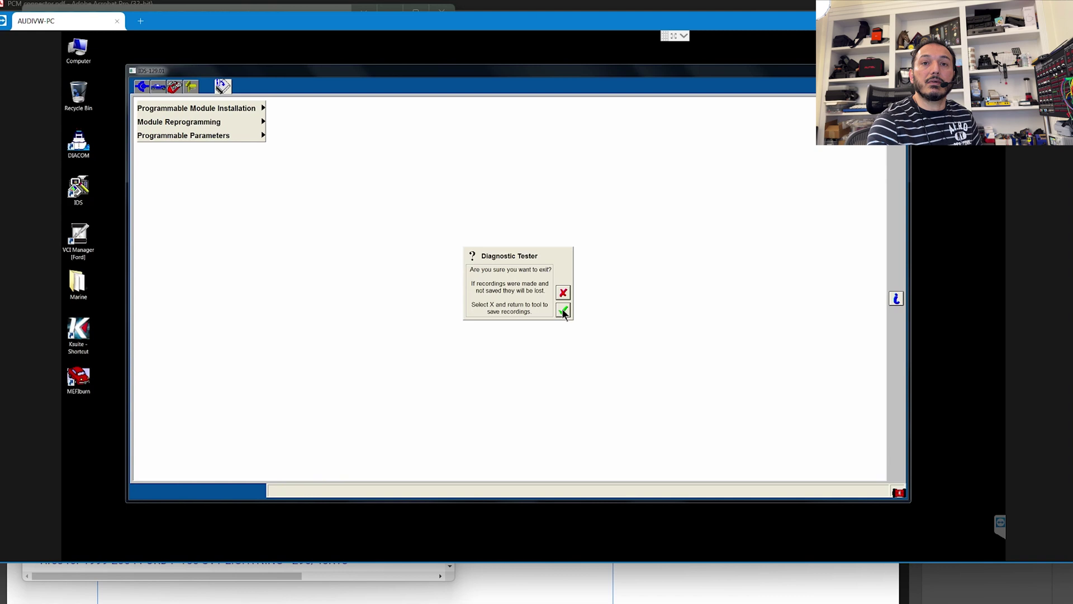
pyautogui.click(563, 292)
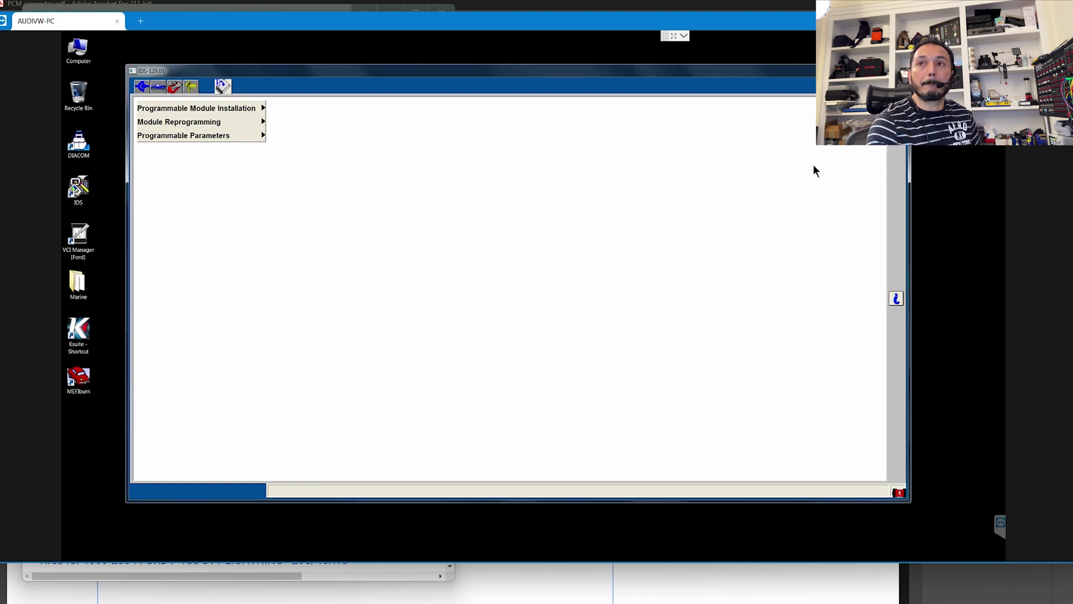
pyautogui.click(896, 70)
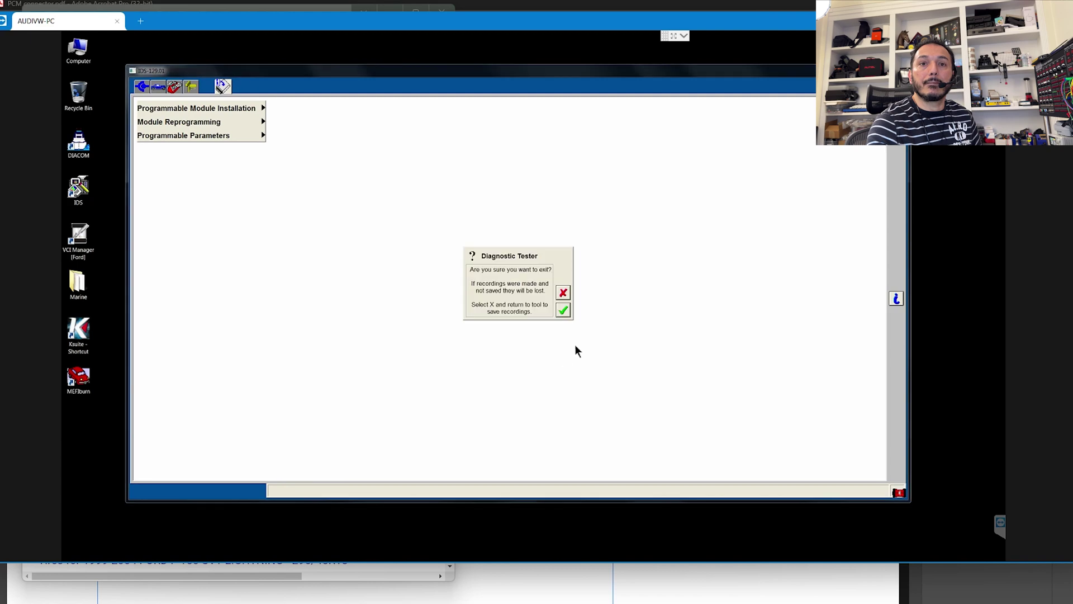
pyautogui.click(564, 310)
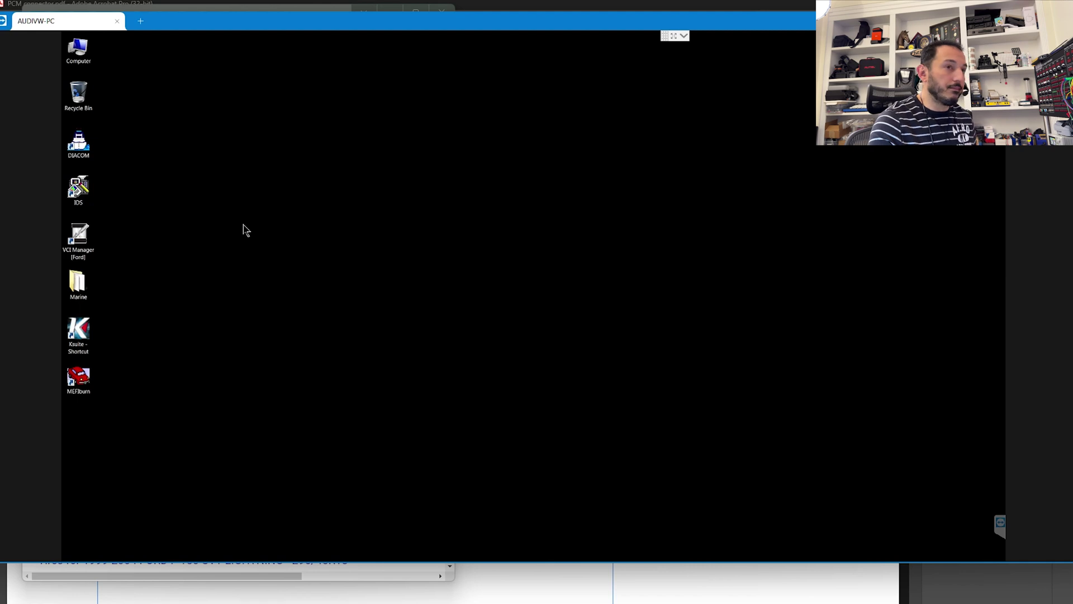
pyautogui.doubleClick(84, 189)
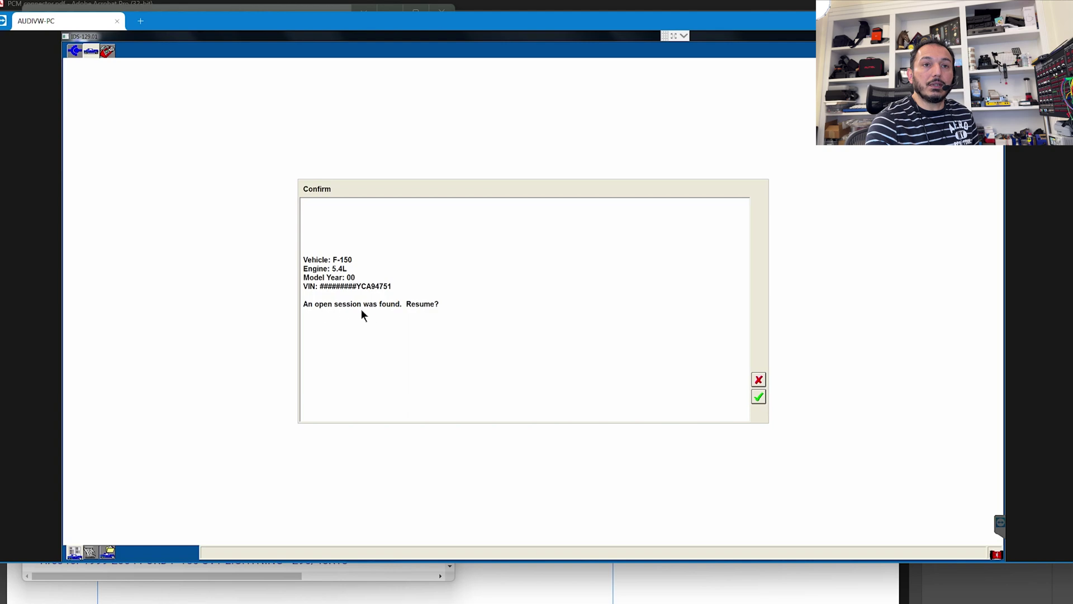
# Decline to resume the open F-150 session and delete that session.
pyautogui.click(758, 397)
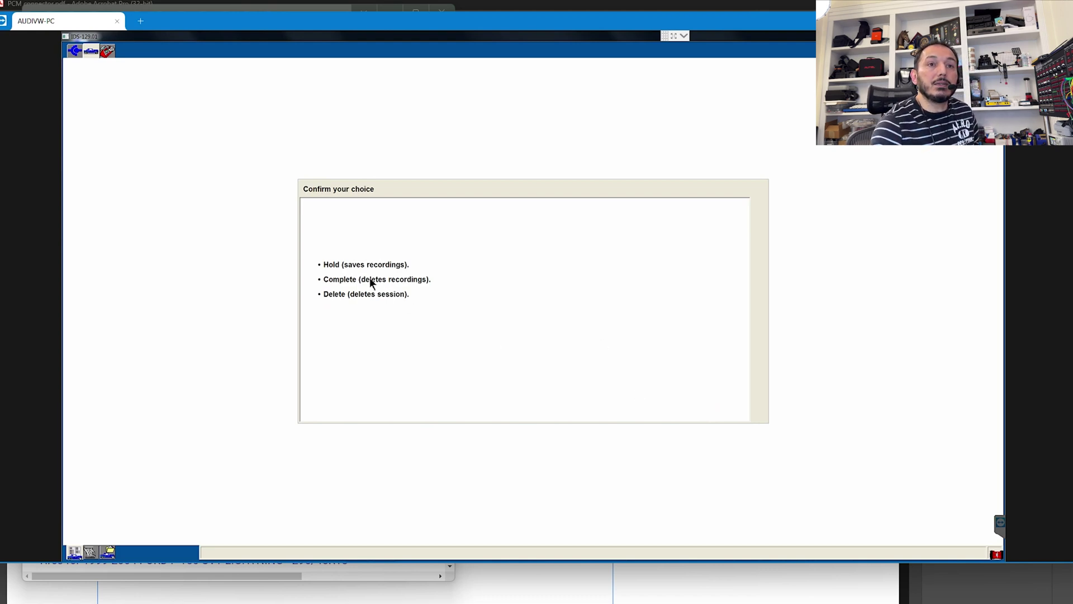
pyautogui.click(363, 293)
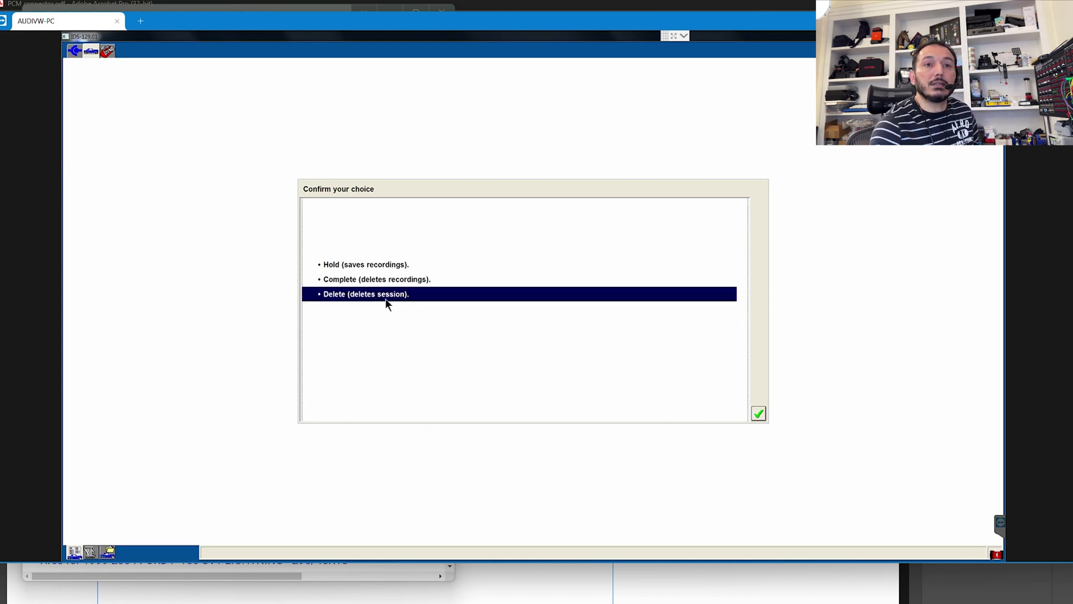
pyautogui.click(758, 414)
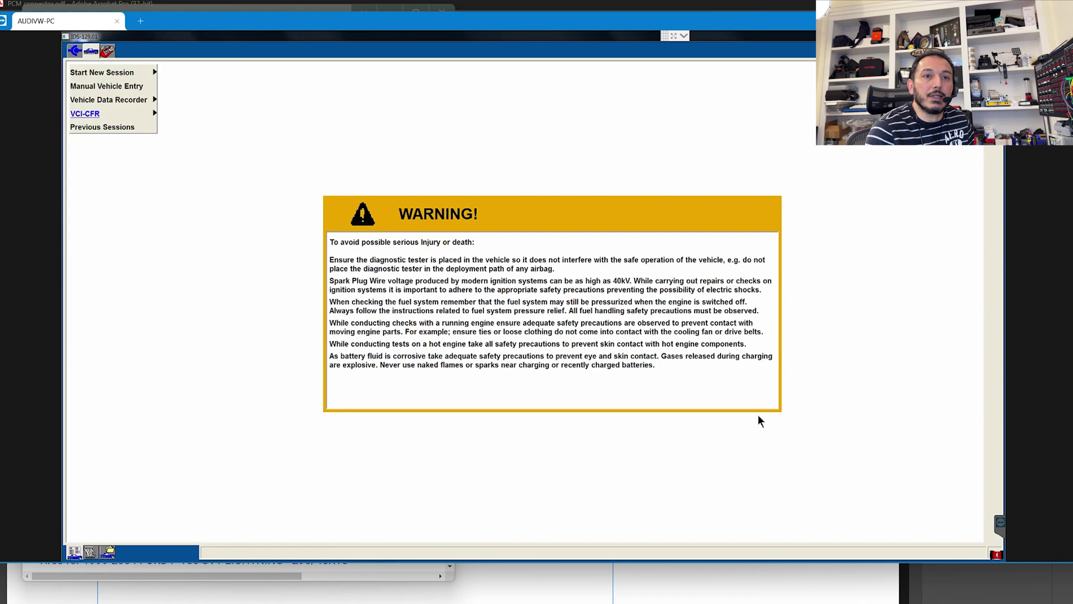
# Start a new session for the 2000 MY F-150, accepting the vehicle specification and detected VIN without restoring the previous session.
pyautogui.click(138, 75)
pyautogui.click(171, 72)
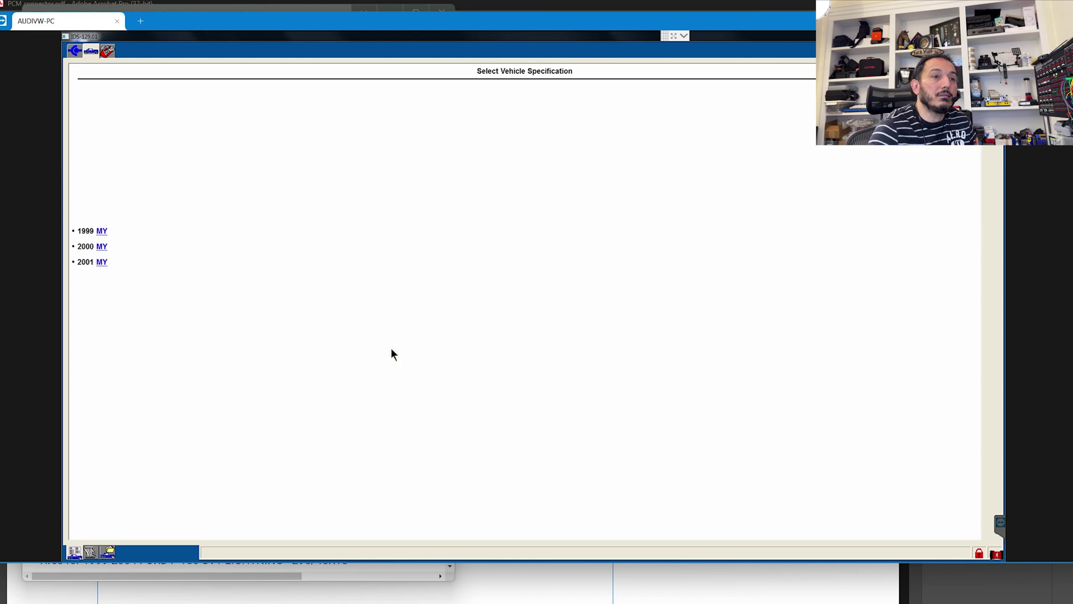
pyautogui.click(99, 247)
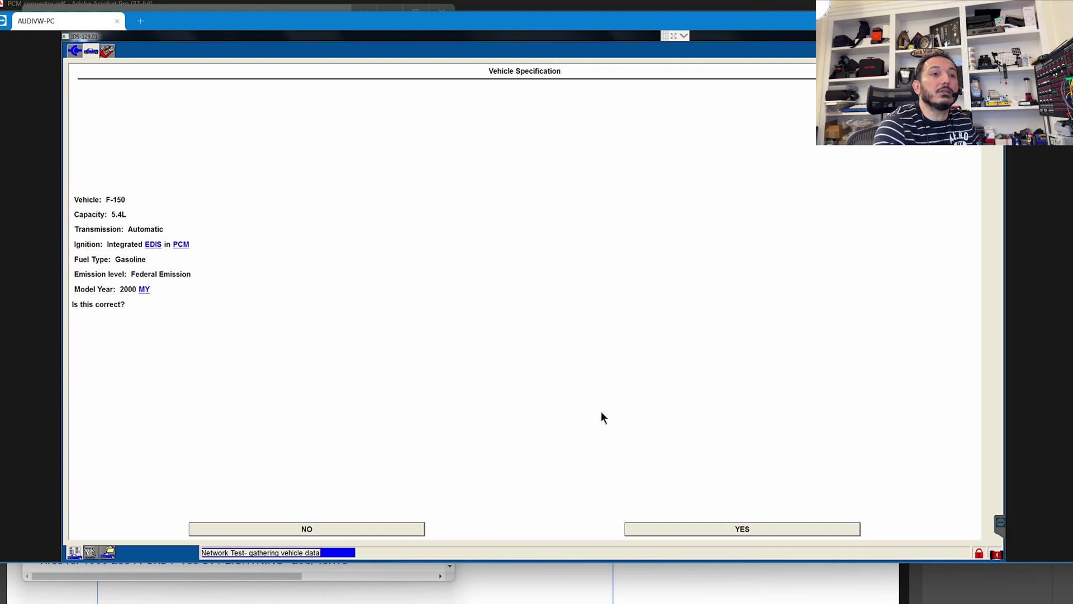
pyautogui.click(698, 526)
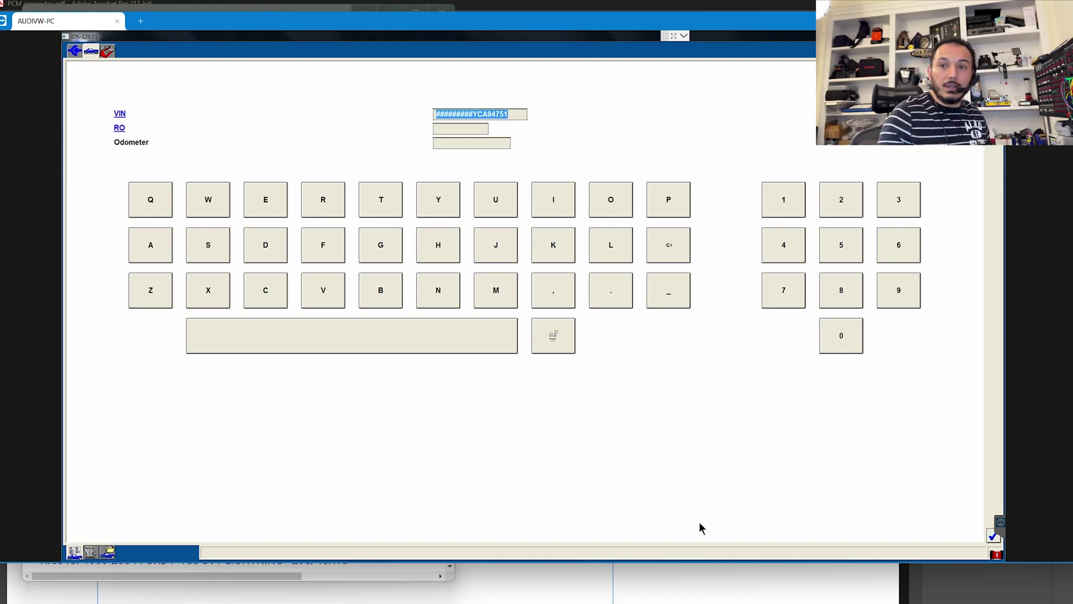
pyautogui.click(993, 536)
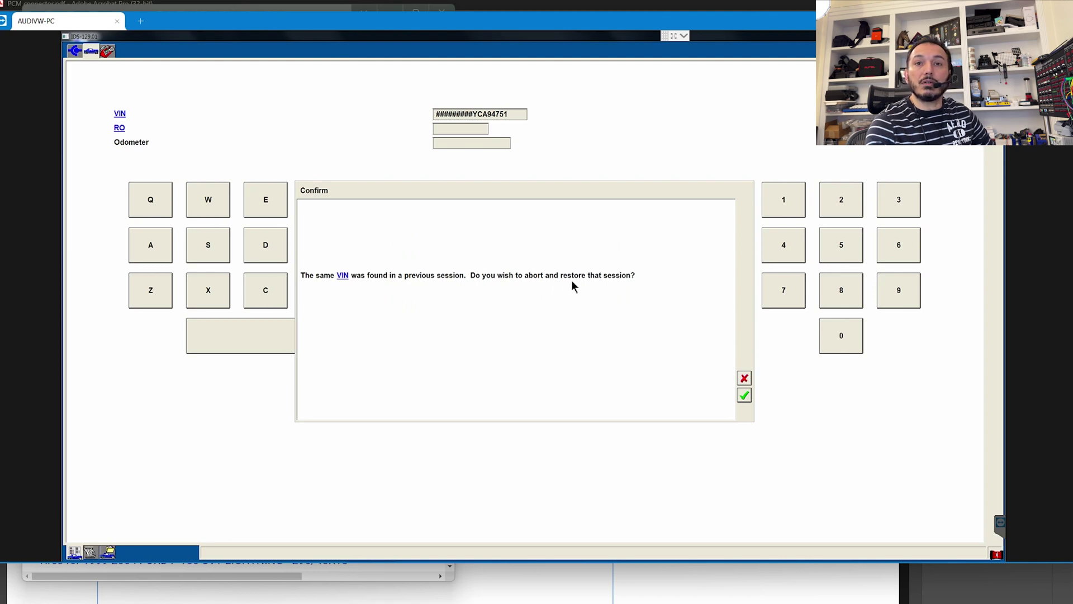
pyautogui.click(743, 380)
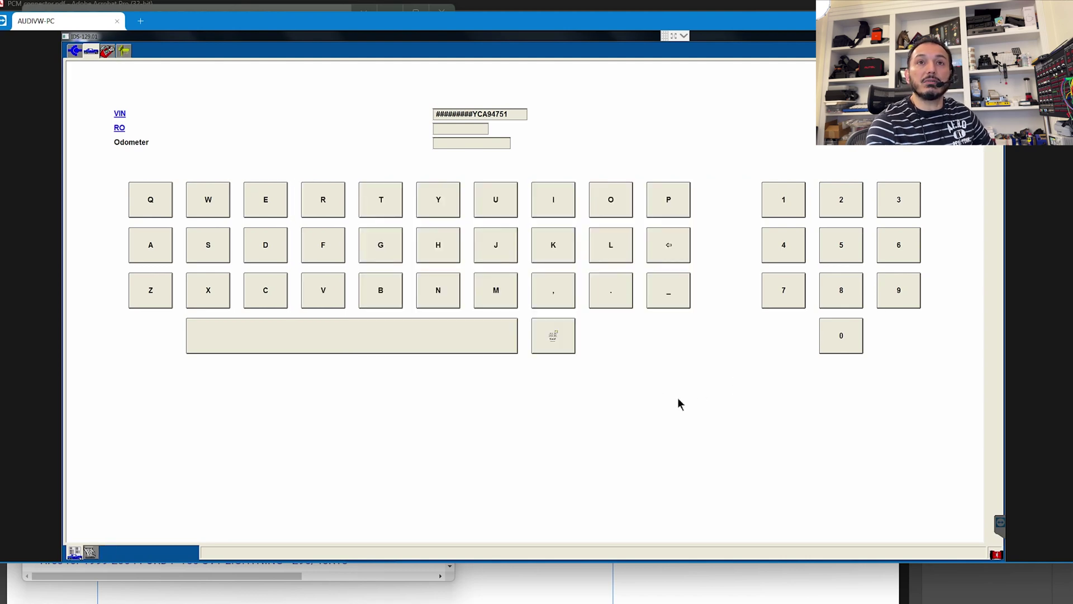